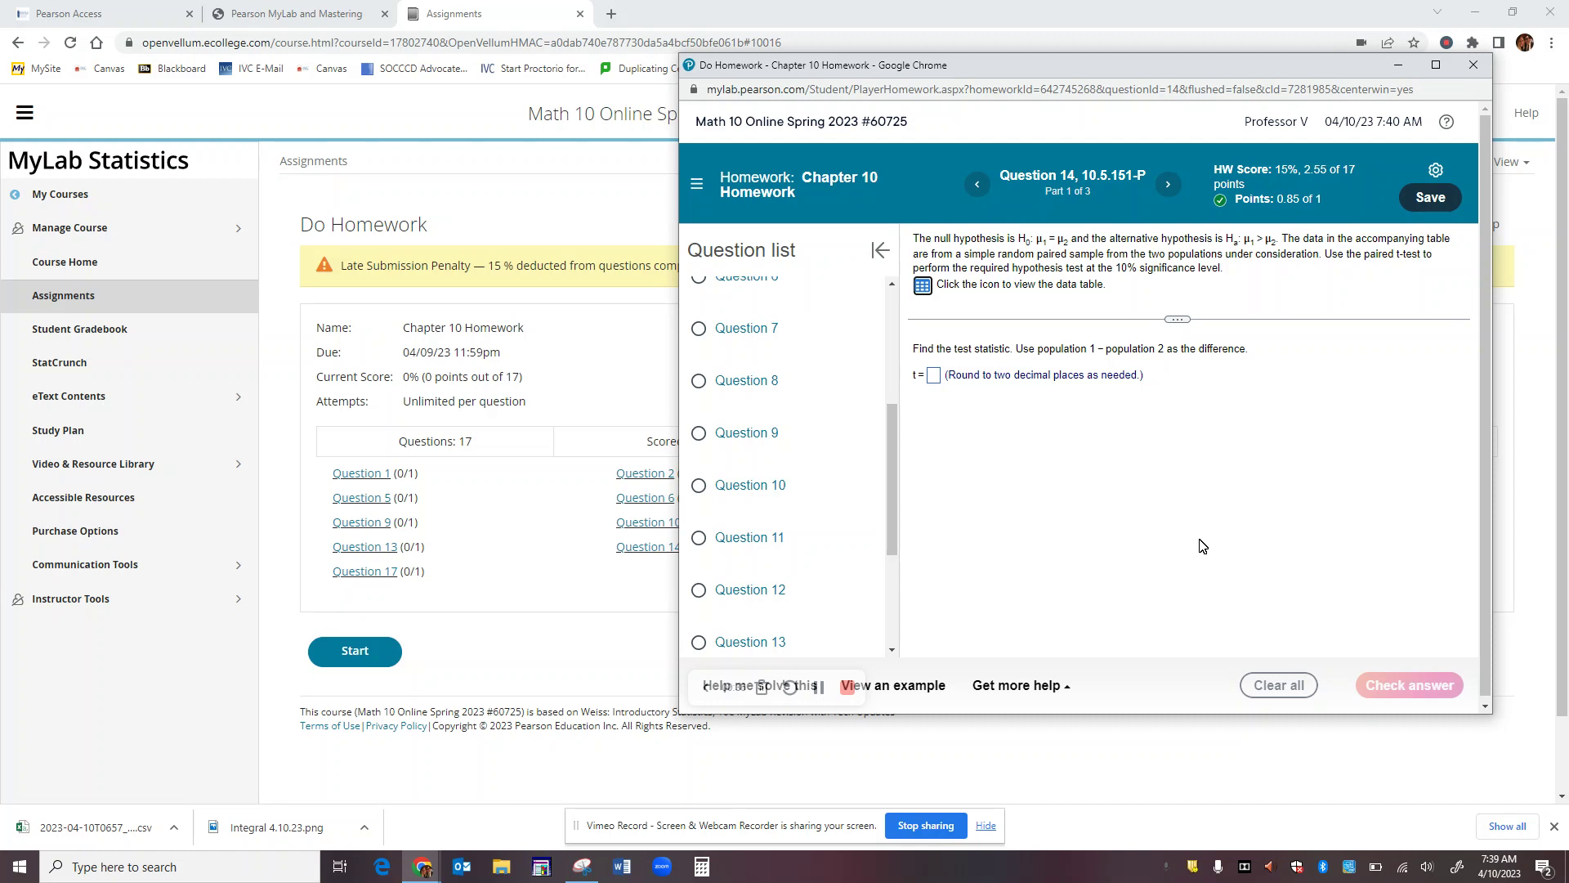
Open Question 14's paired sample data table in StatCrunch and place its window beside the homework question.
click(924, 289)
click(1169, 354)
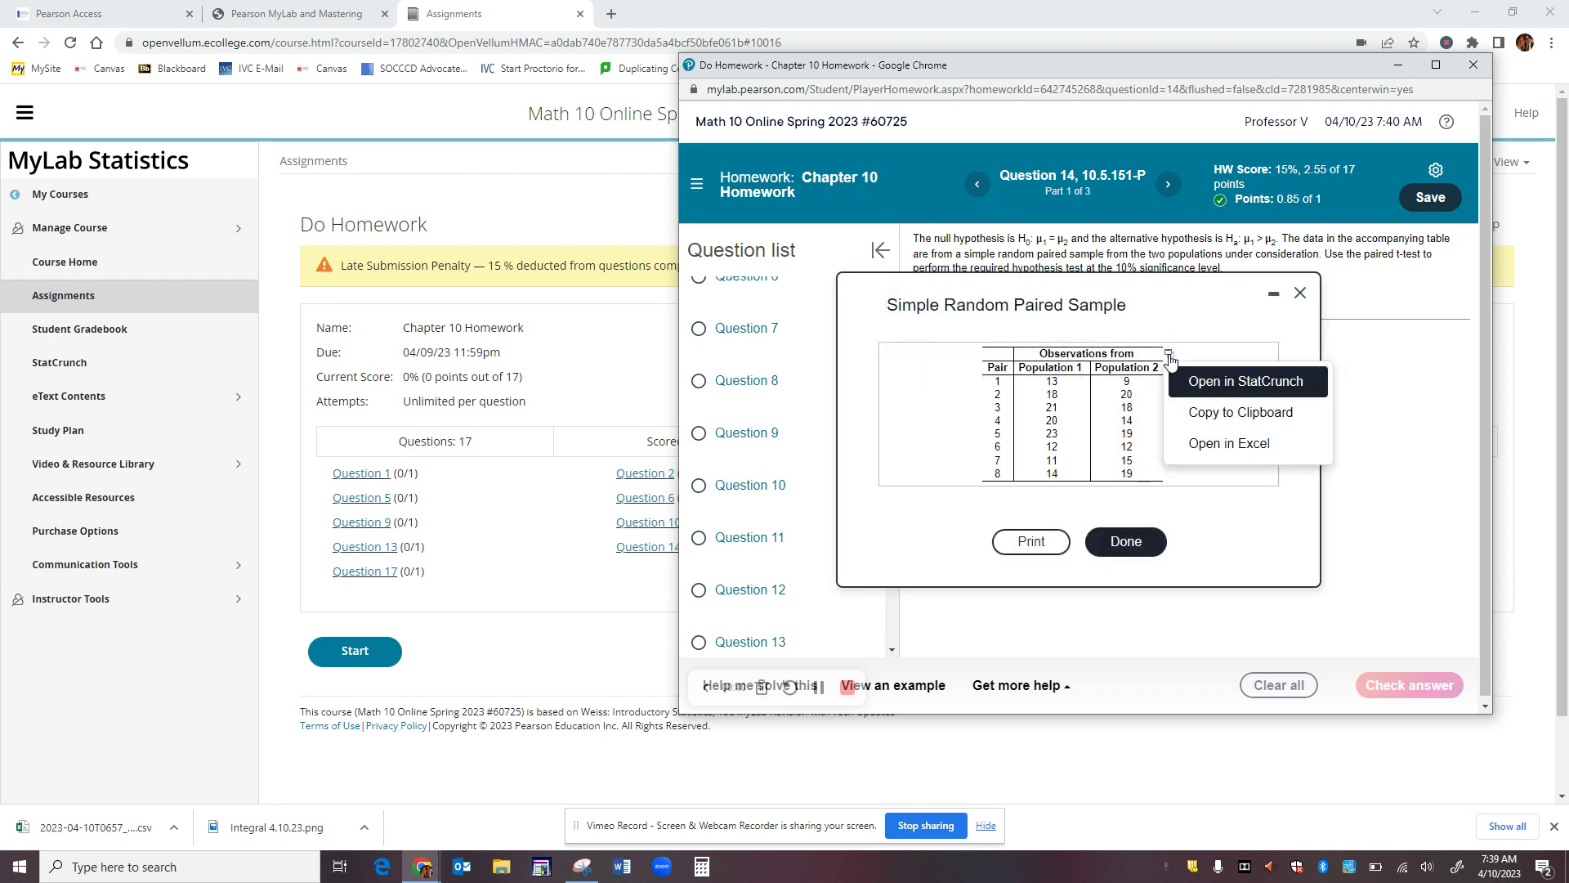
click(1206, 393)
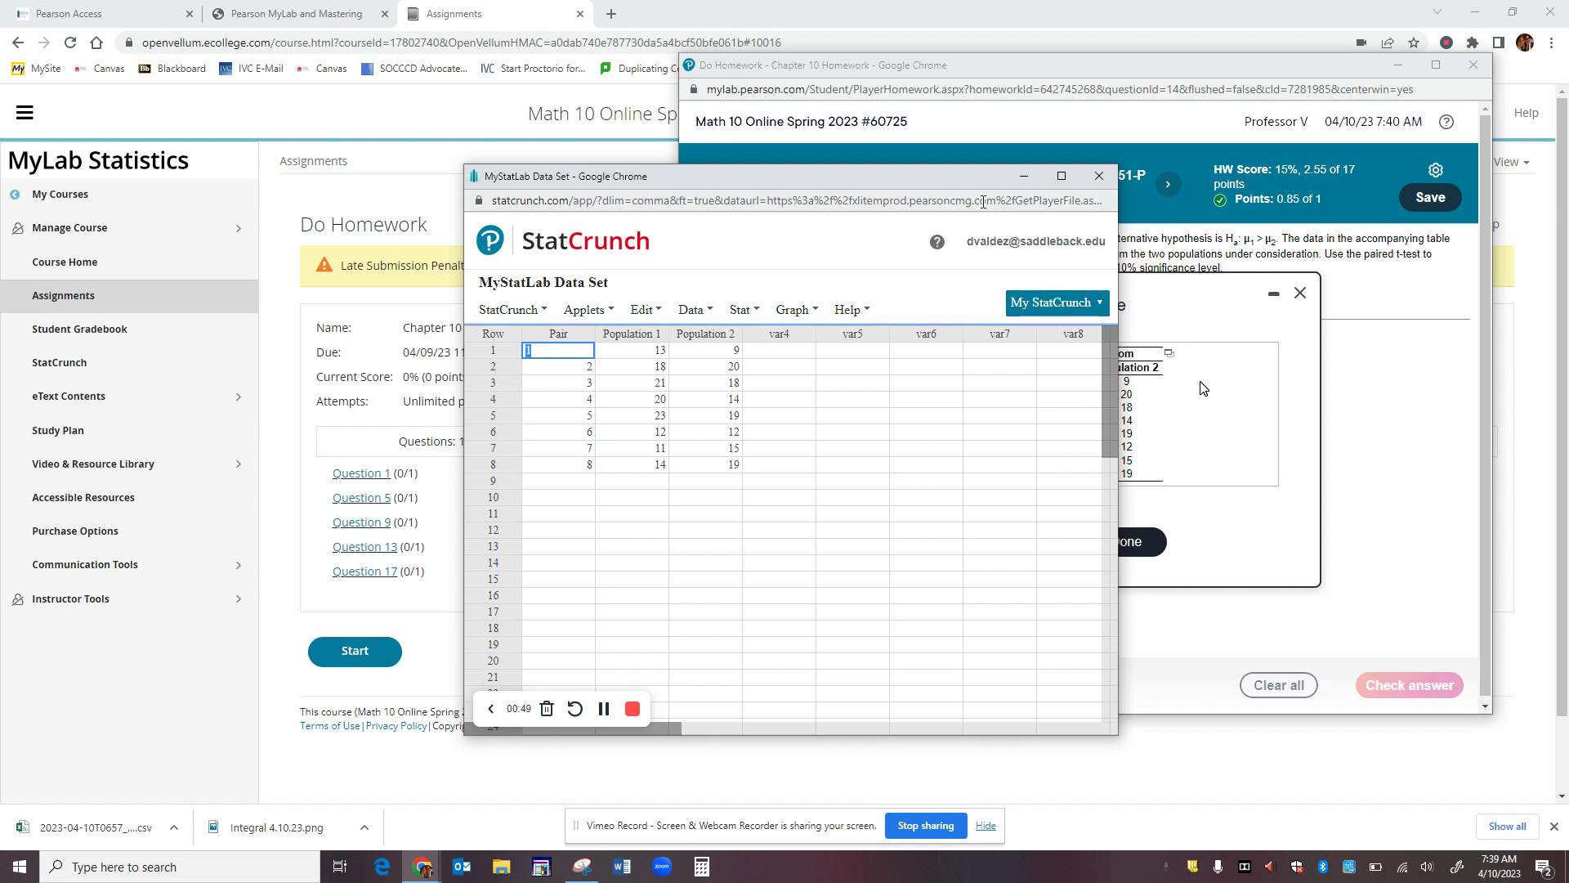
drag(965, 187, 574, 121)
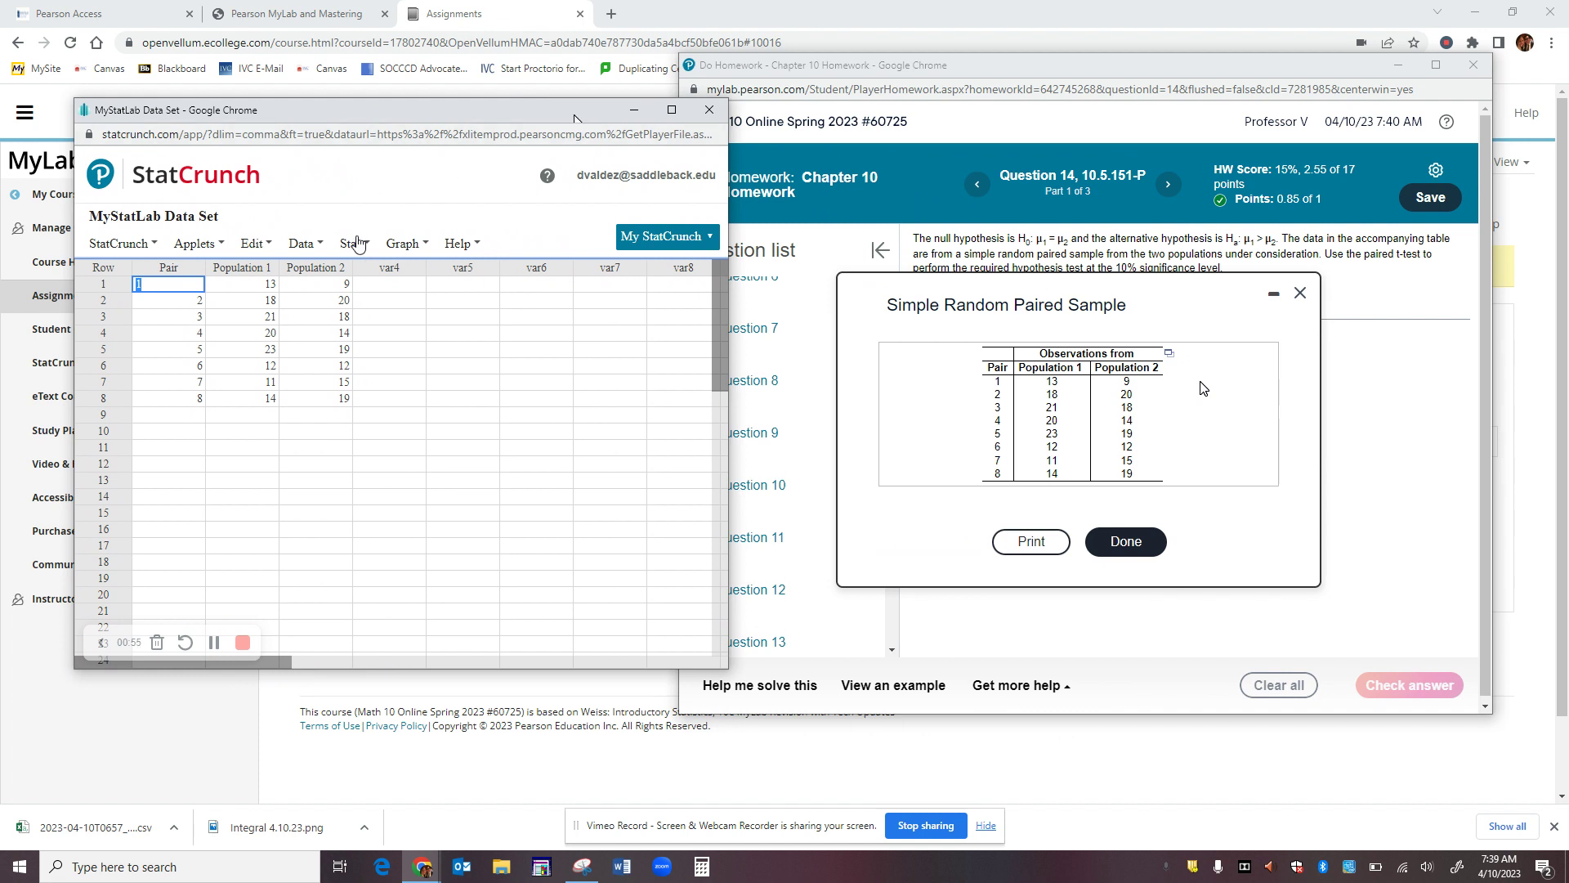
Start a Paired T test with Population 1 as sample 1 and Population 2 as sample 2.
click(359, 244)
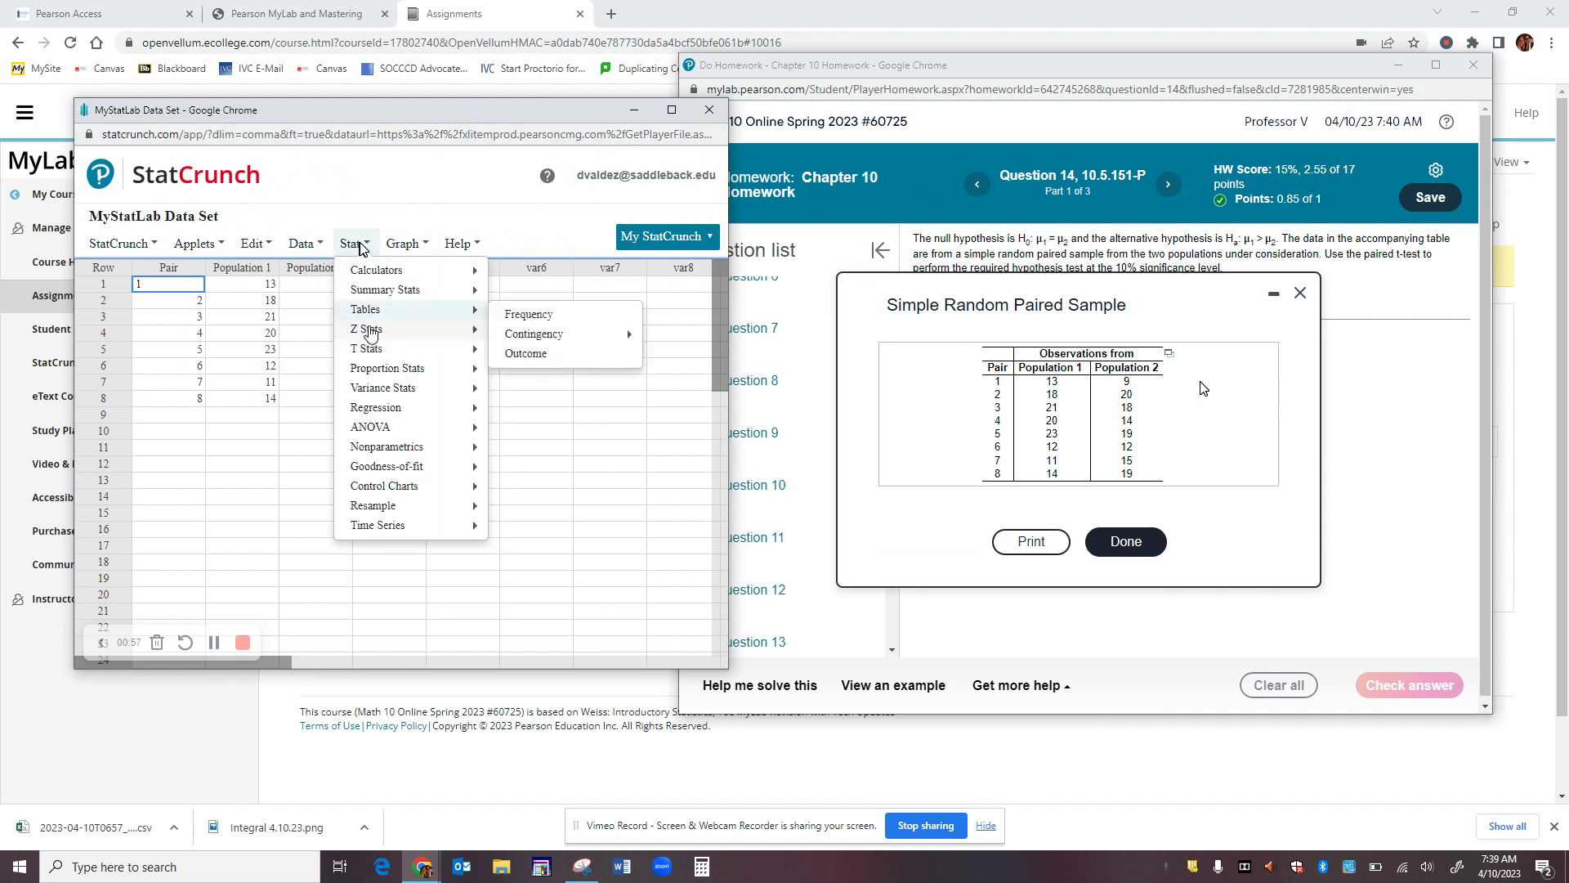
mouse_move(375, 351)
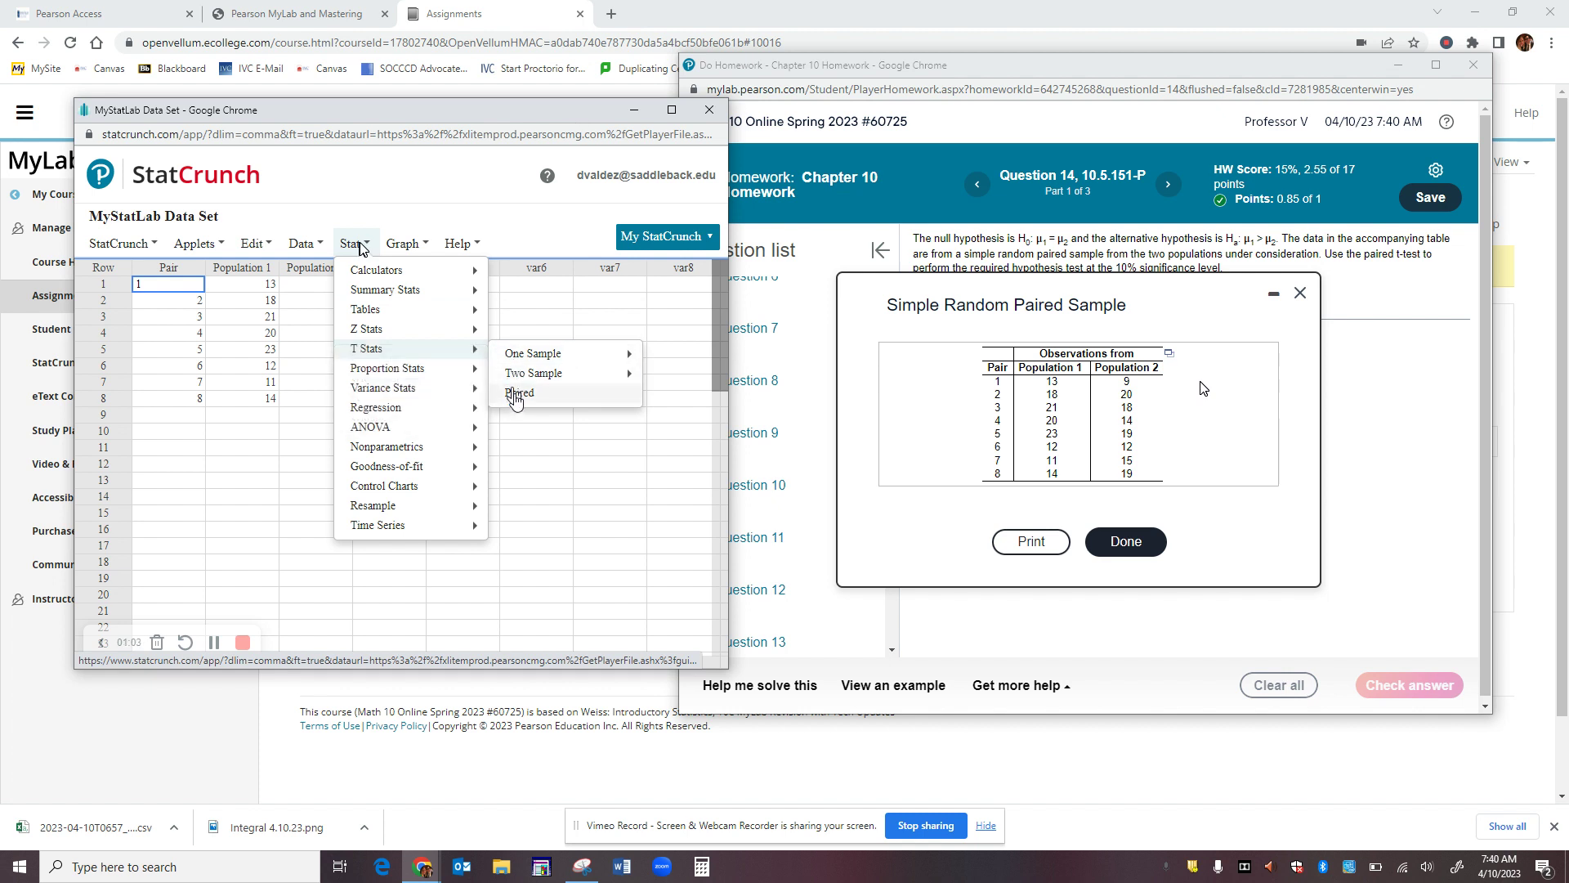
click(517, 396)
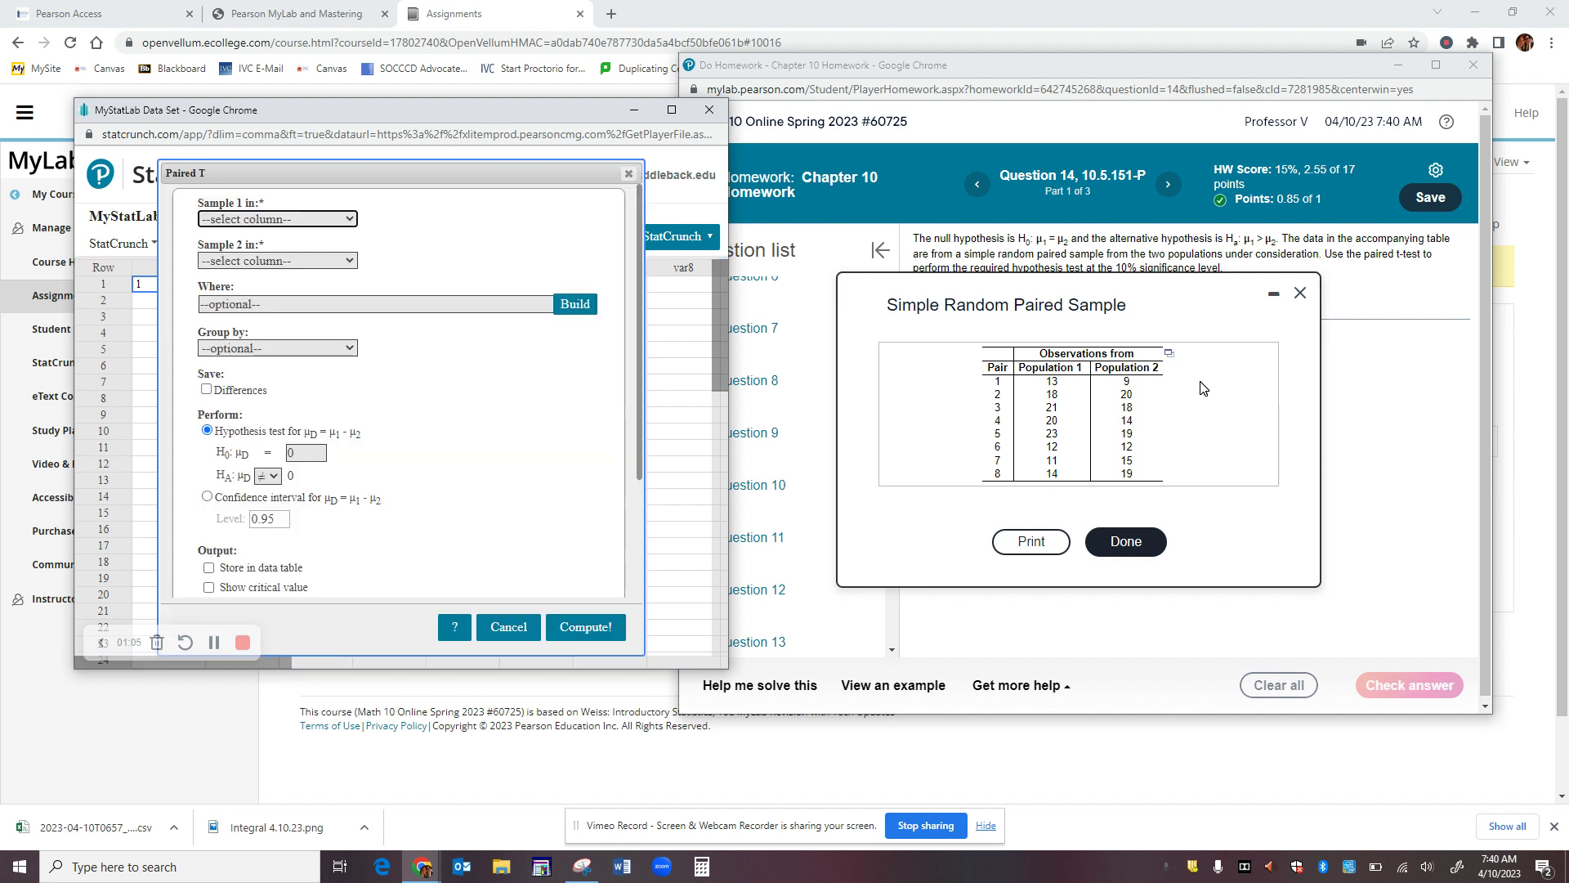
click(306, 219)
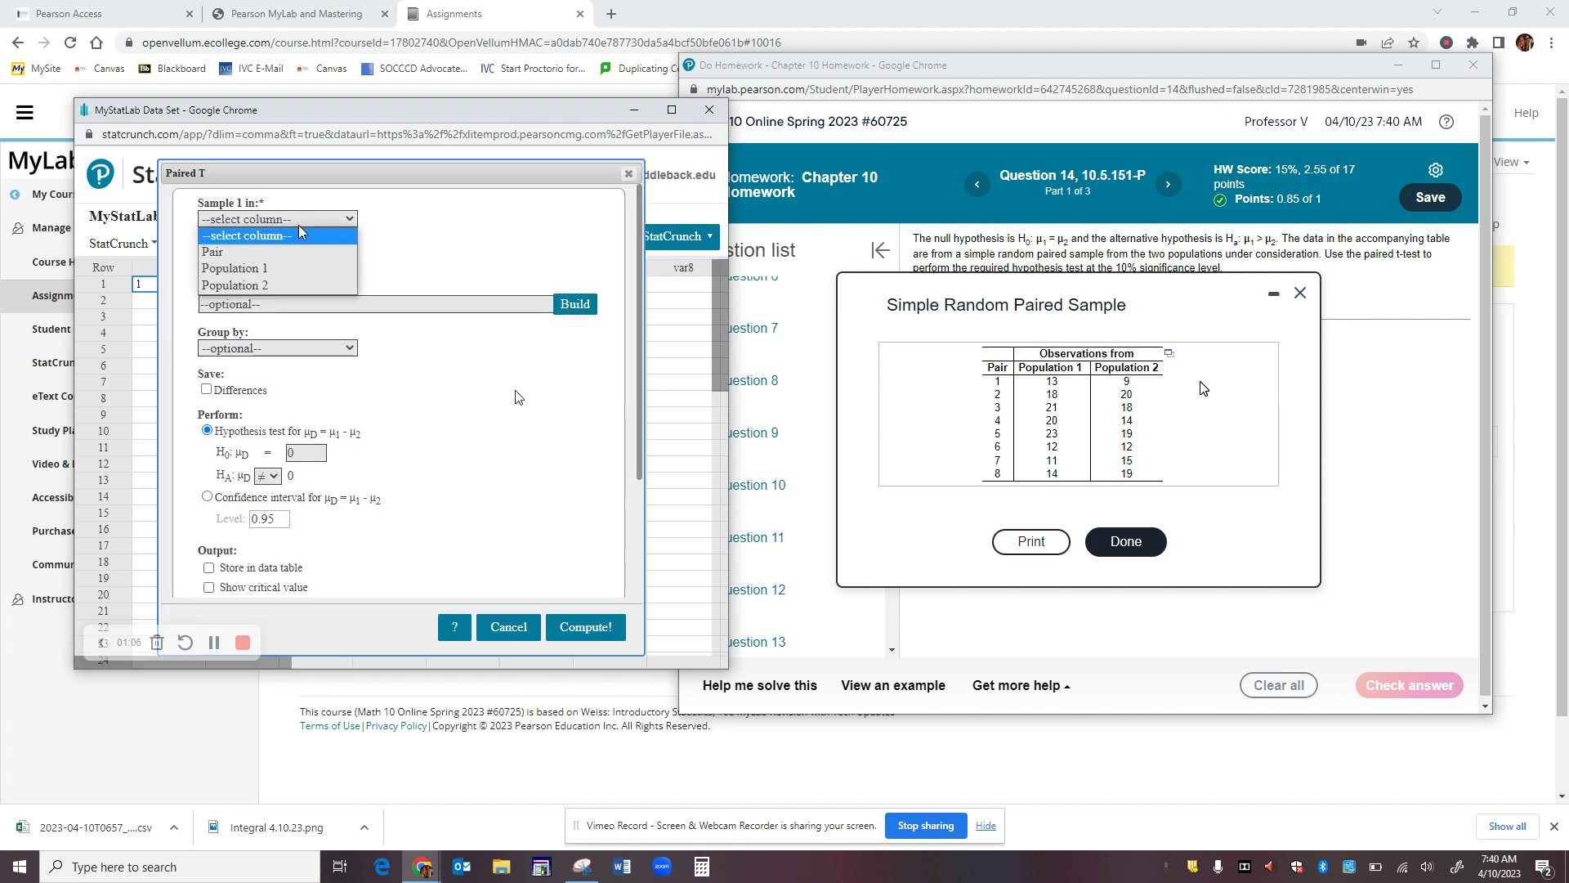
click(282, 268)
click(282, 262)
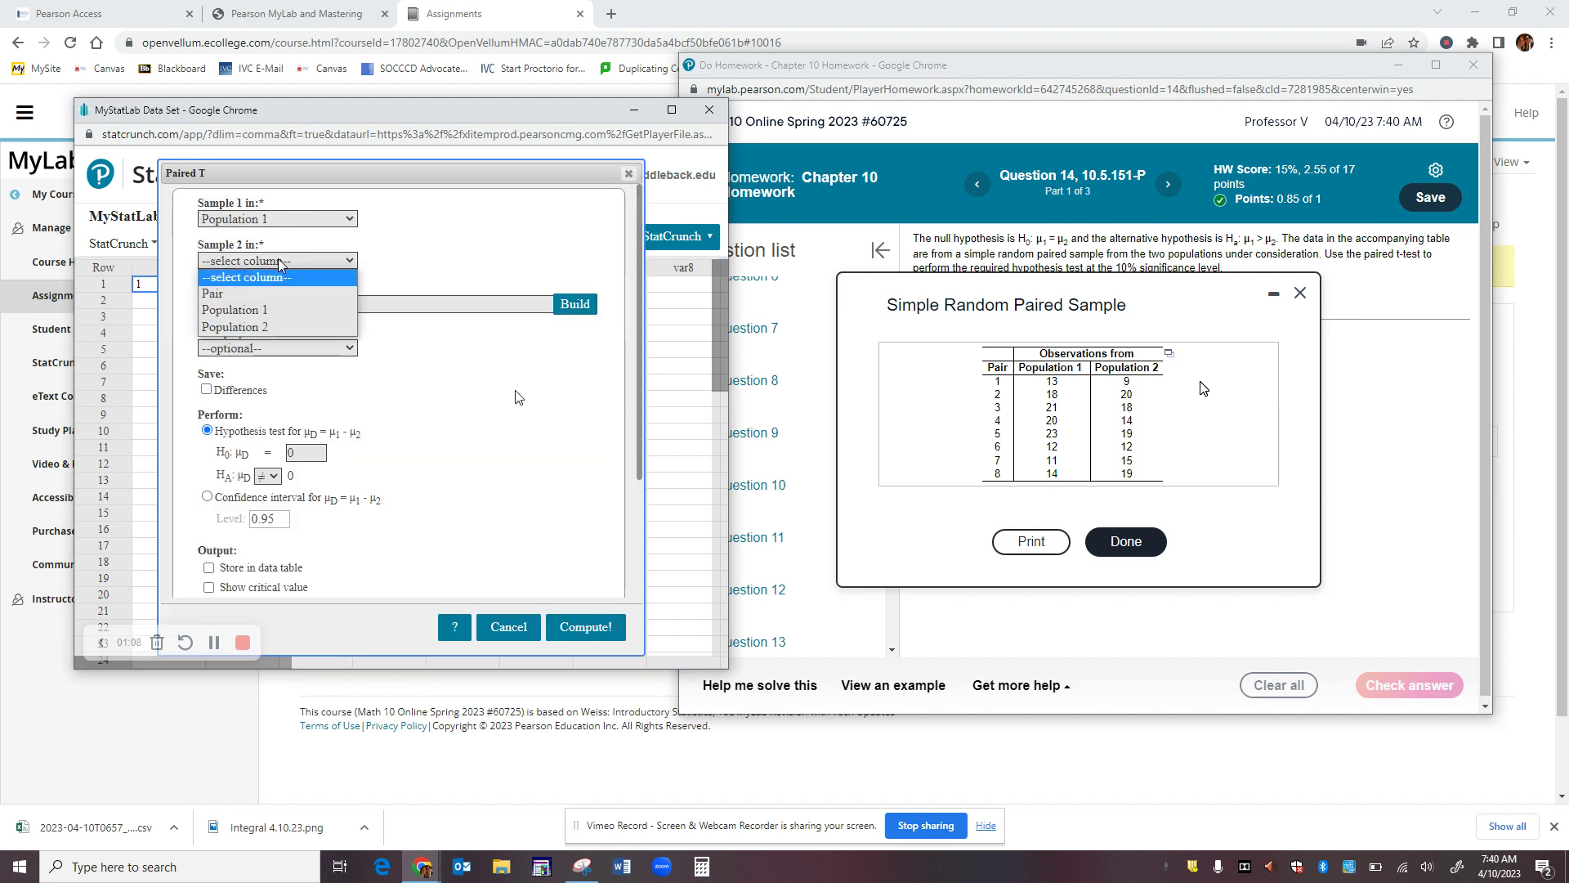
click(275, 327)
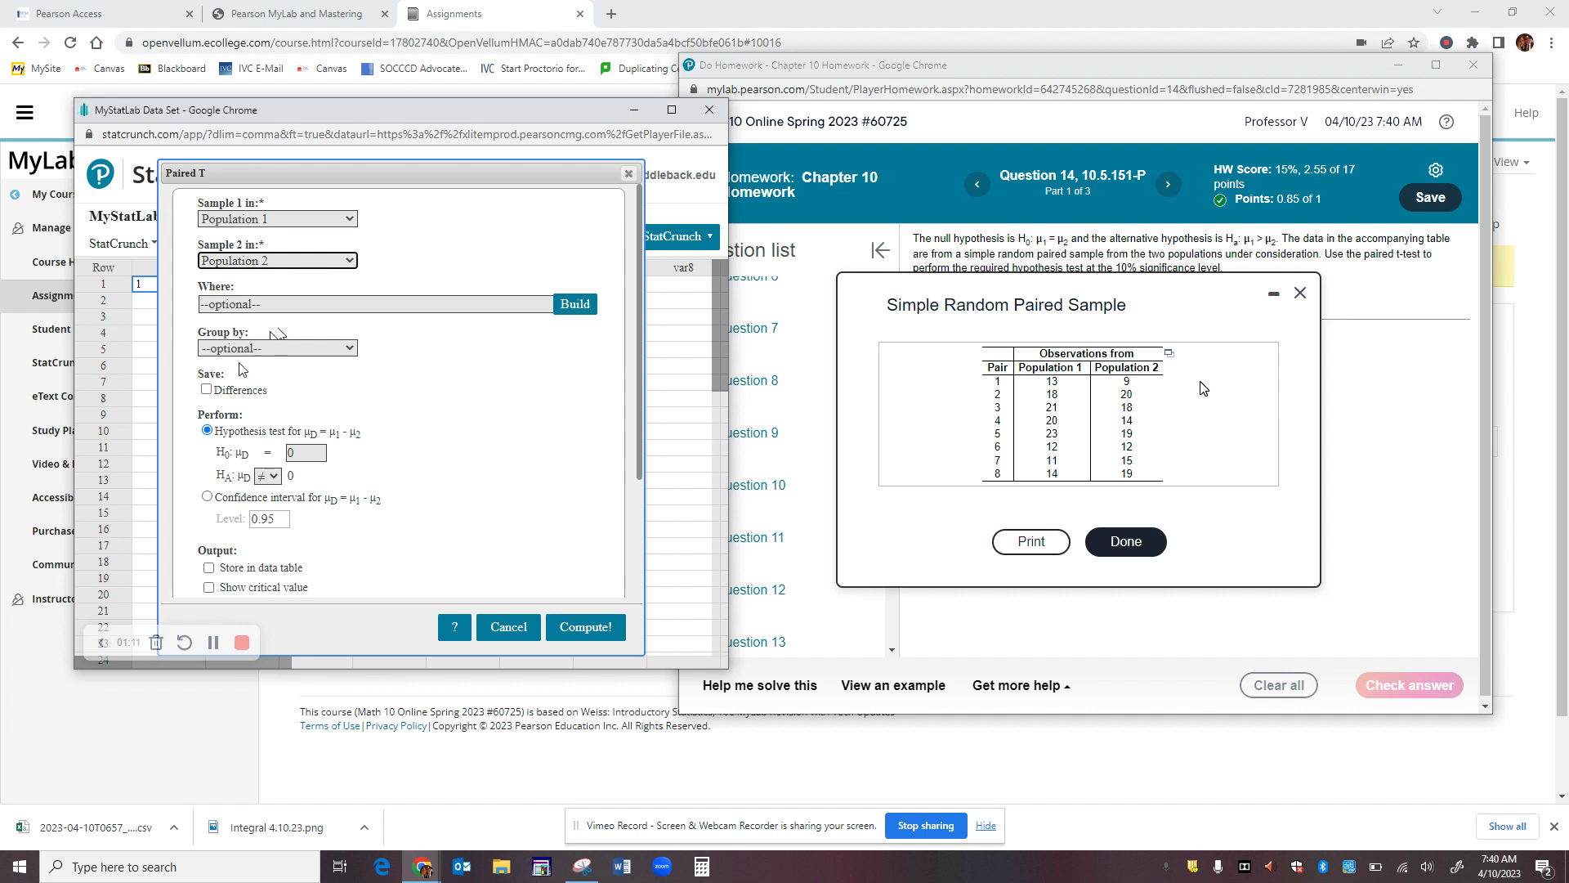
Save the differences, set the paired test's alternative hypothesis to > 0, and compute, keeping the results clear of the data columns.
click(207, 390)
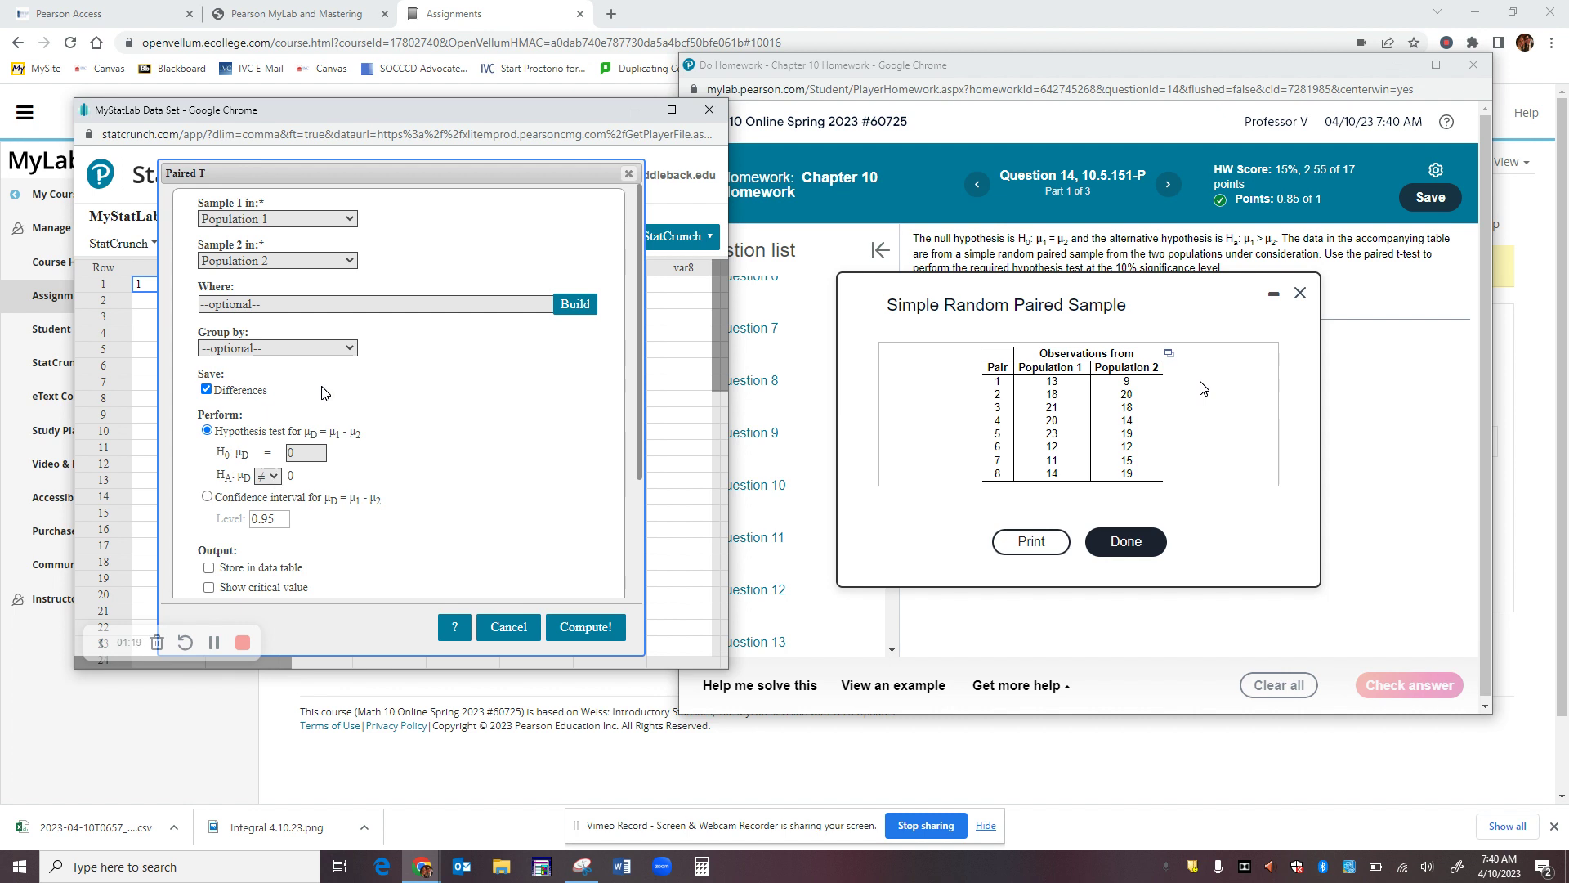
click(275, 477)
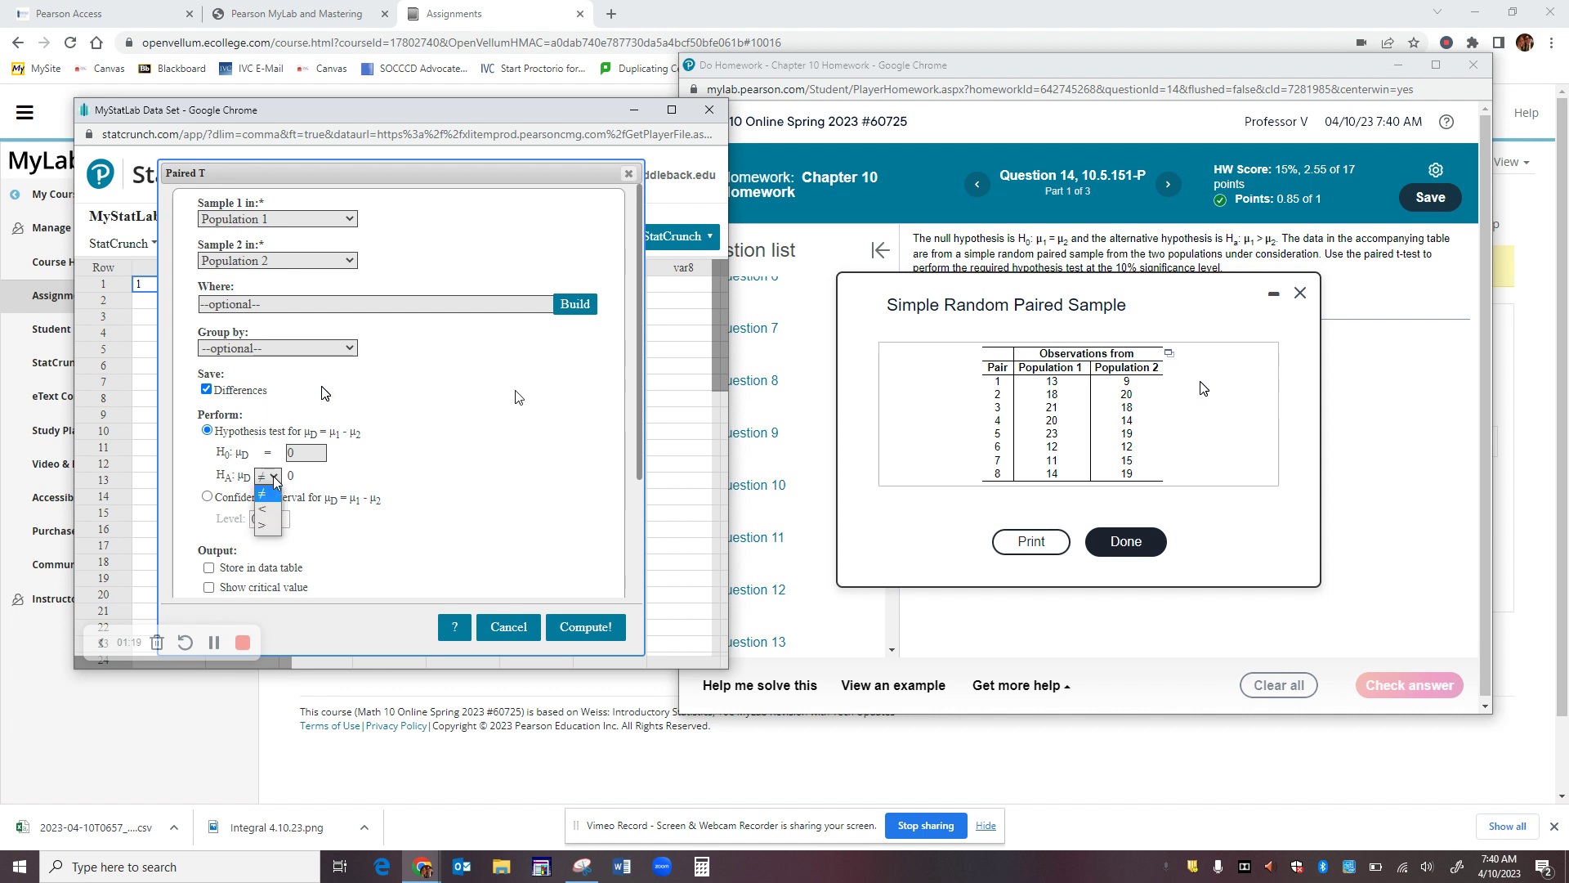
click(267, 527)
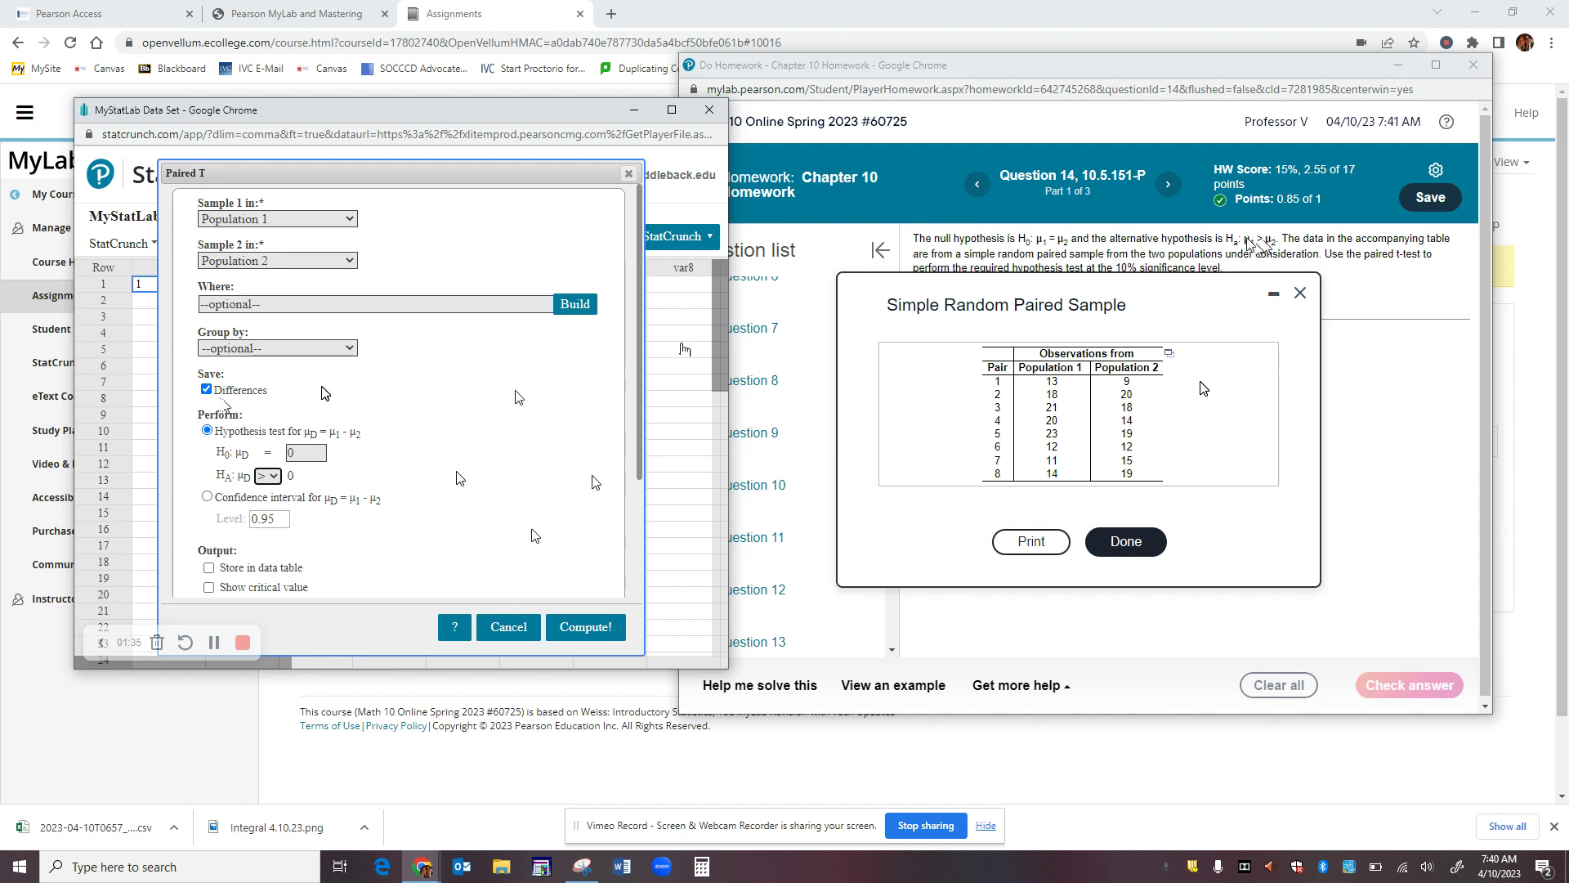
click(579, 626)
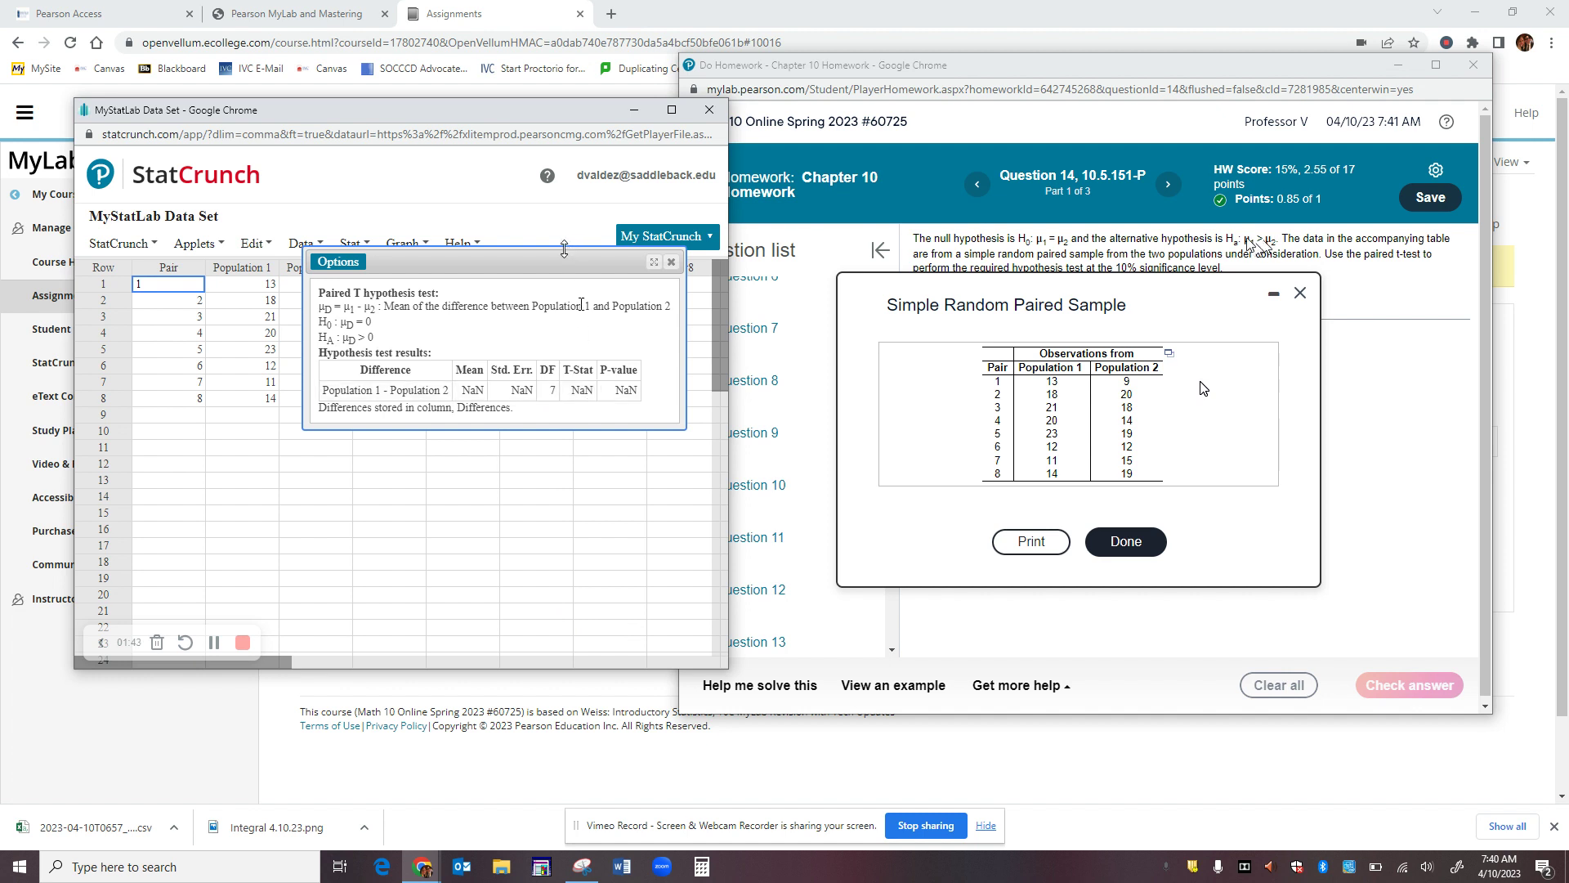
drag(564, 257, 479, 439)
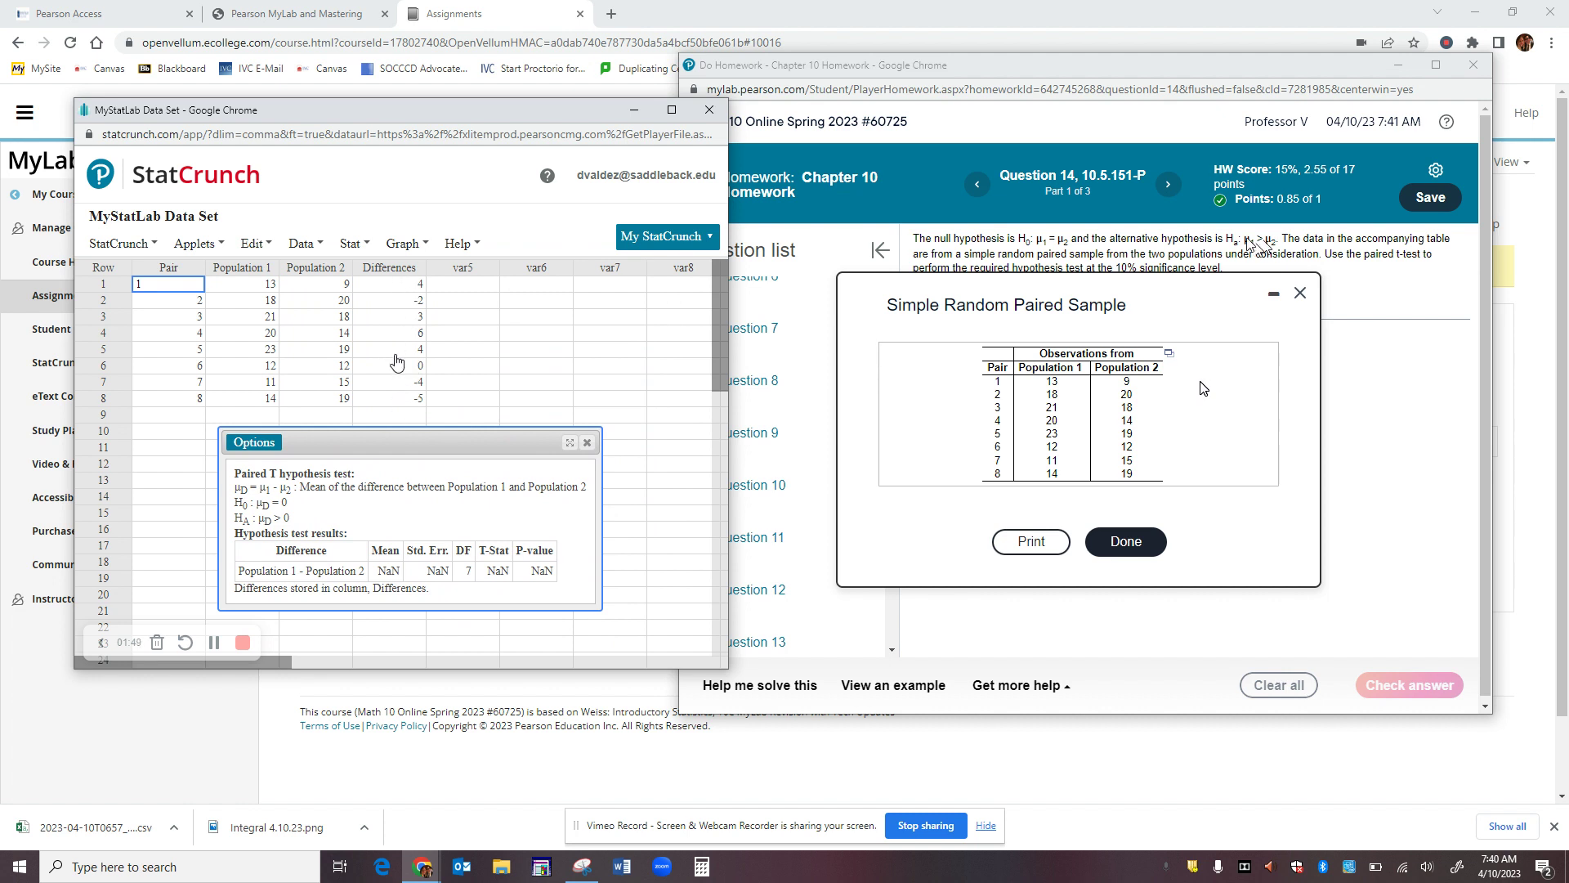
Compute a One Sample T hypothesis test from data on the Differences column with the alternative μ > 0.
click(351, 246)
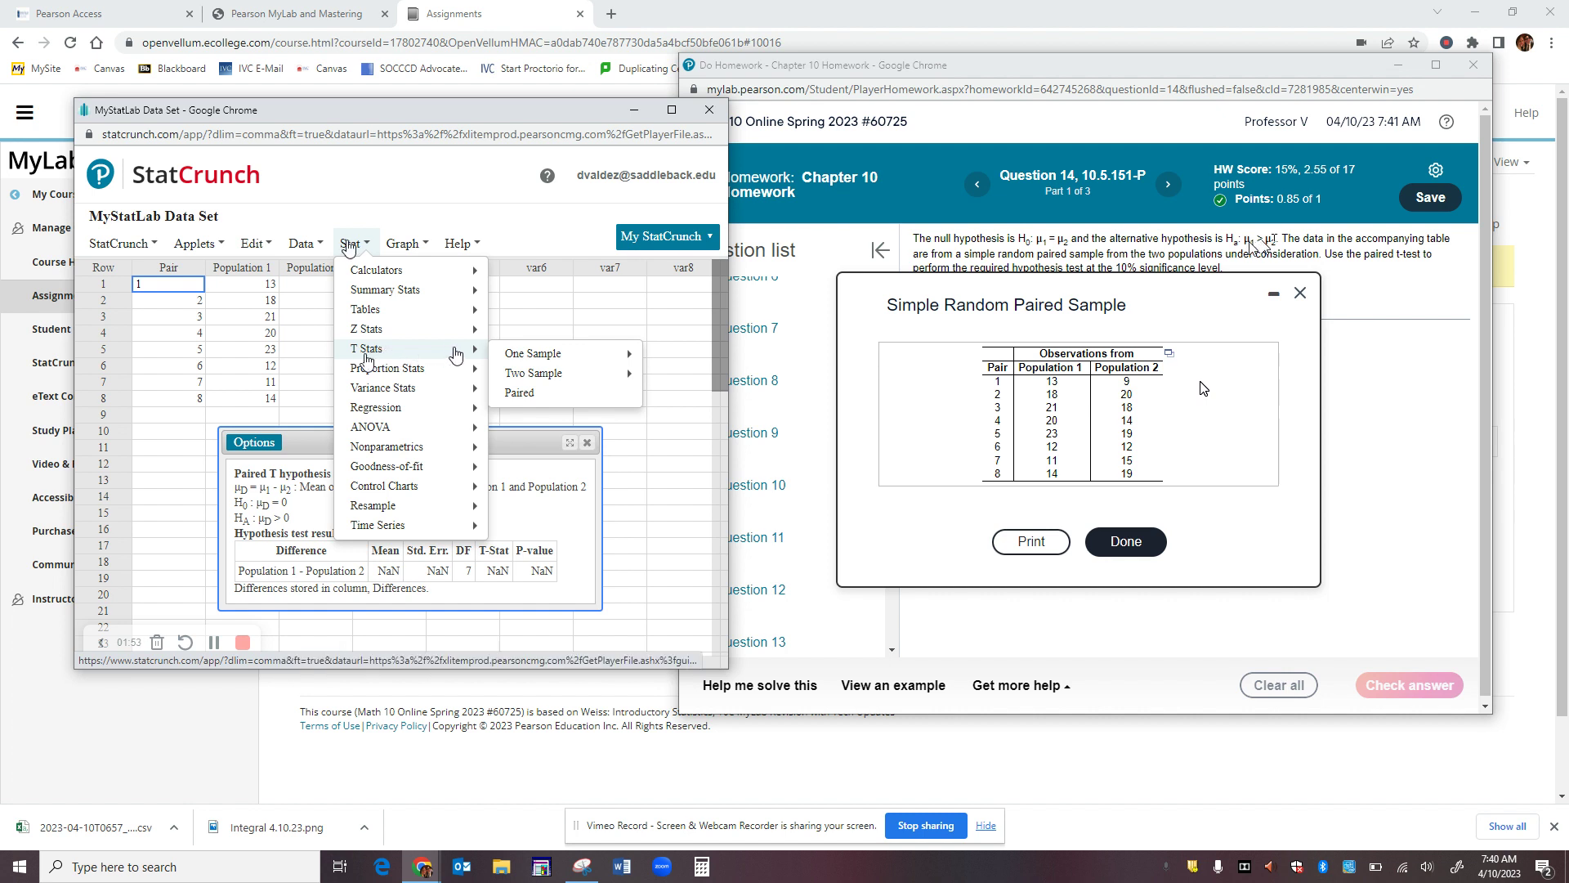
mouse_move(518, 358)
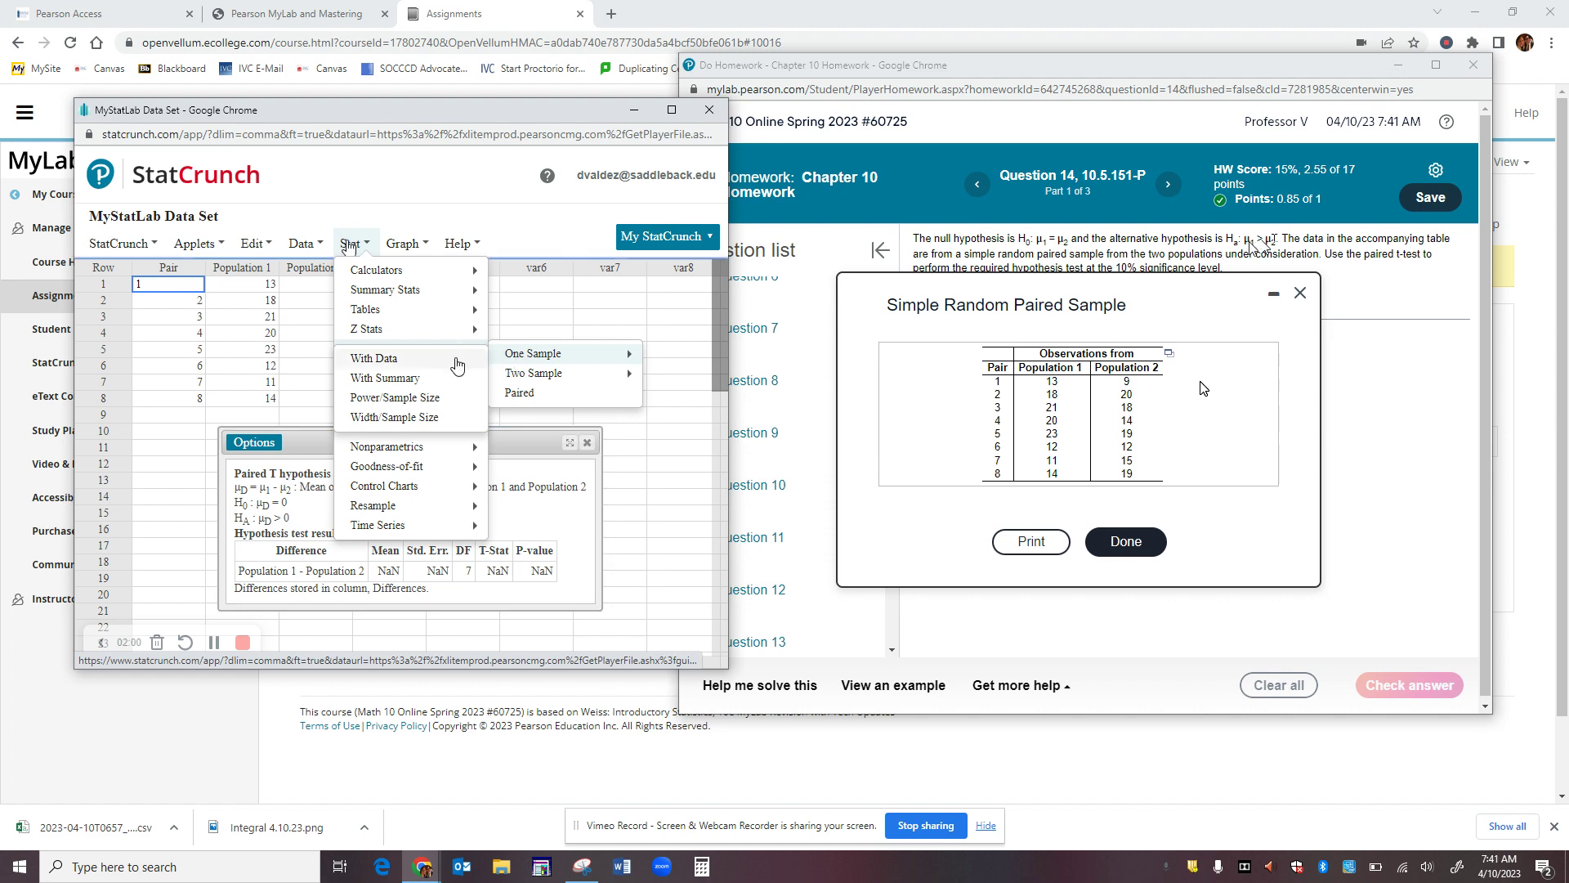
click(456, 363)
click(259, 271)
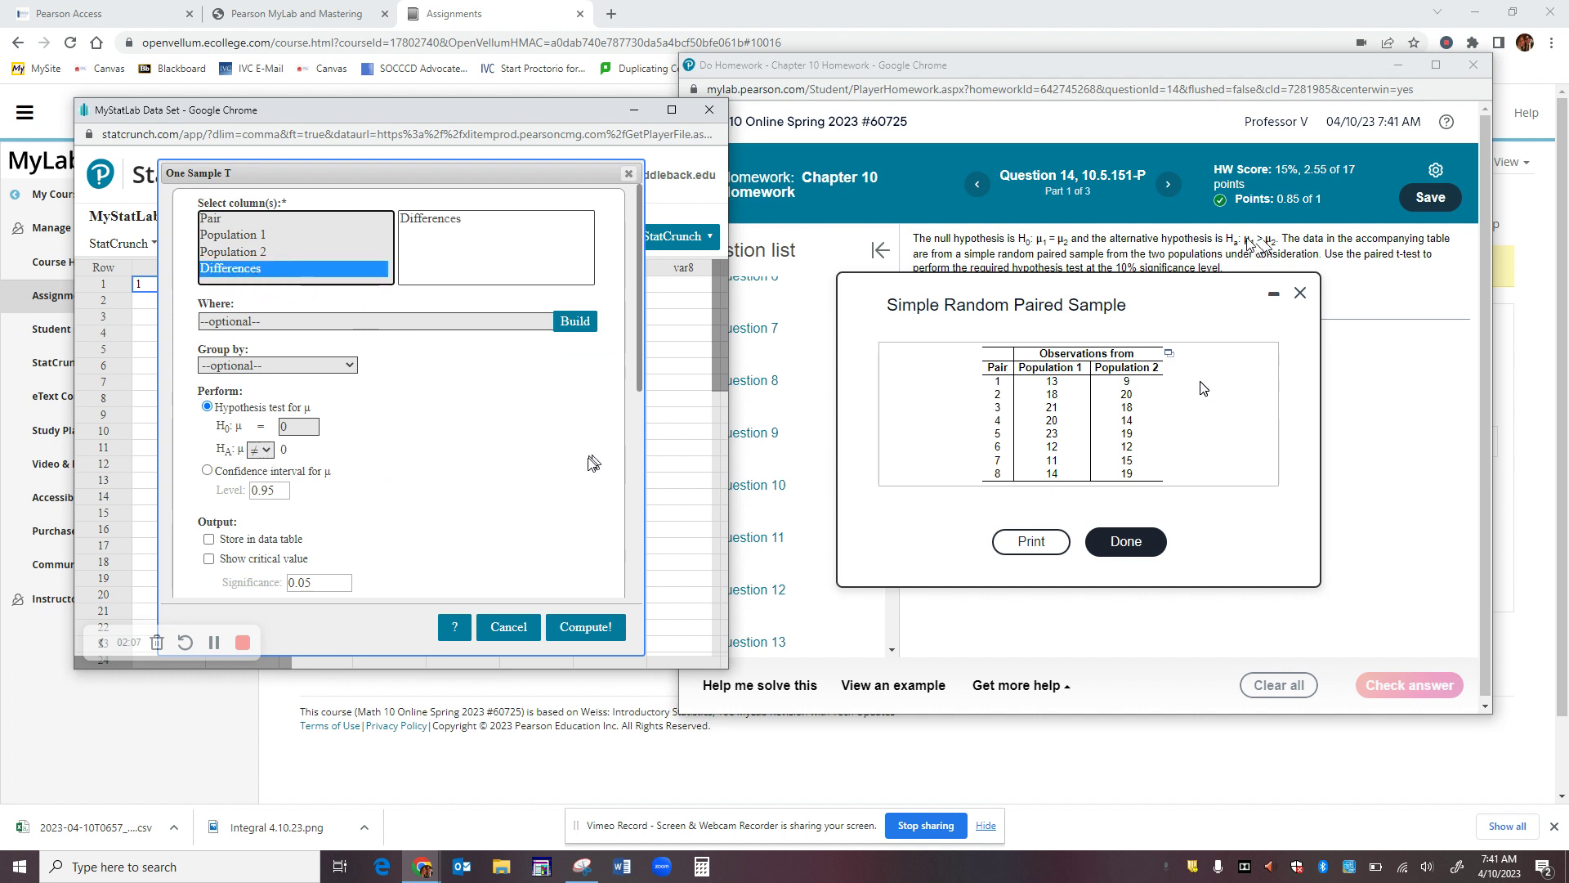
click(264, 452)
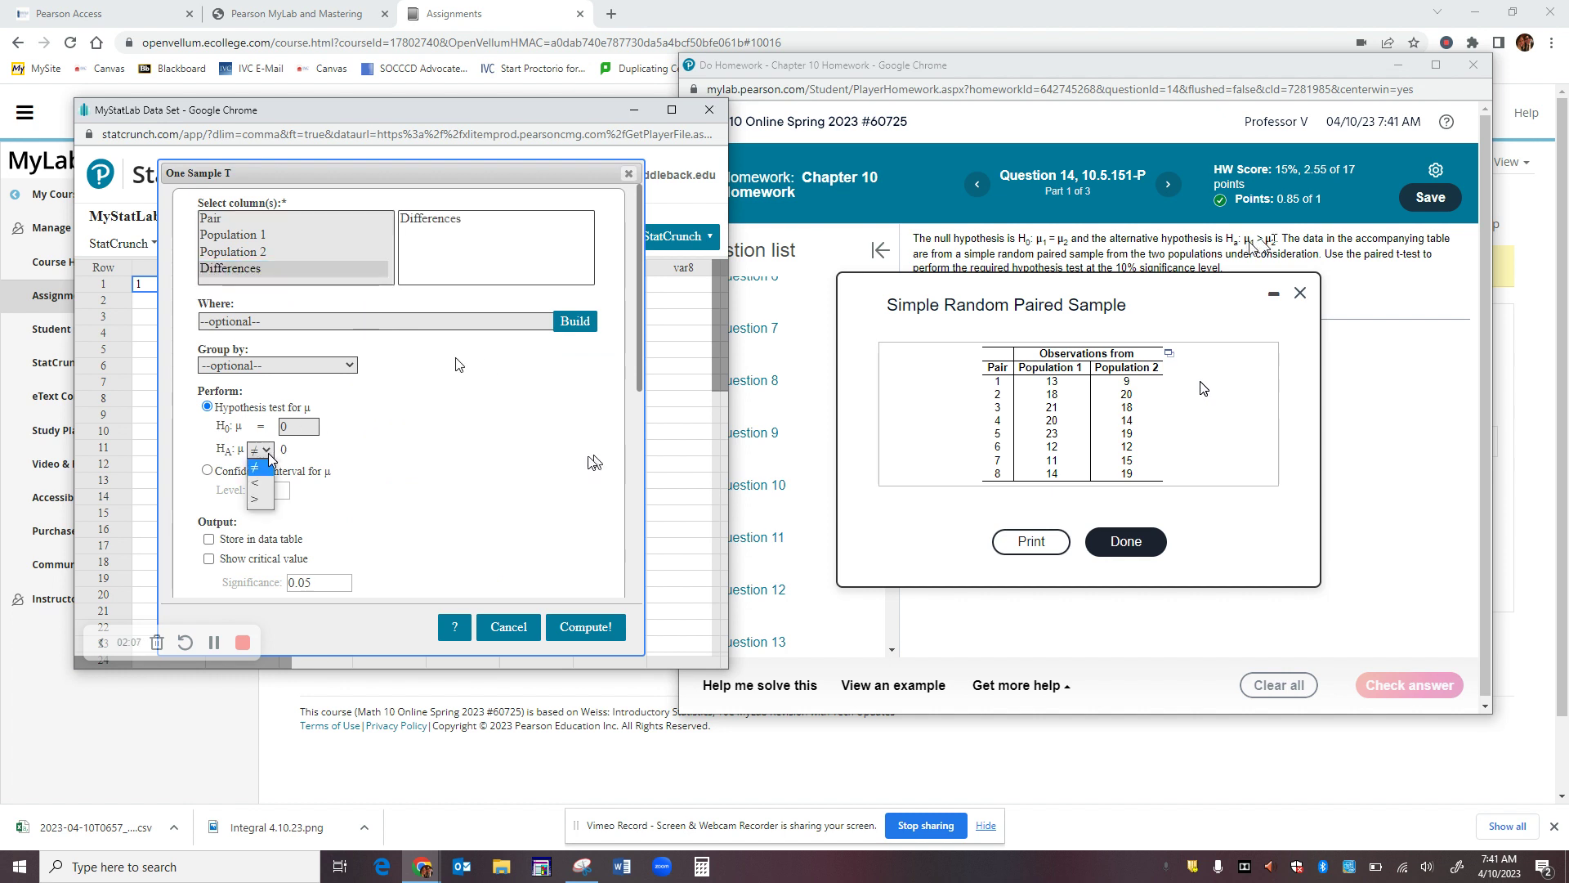
click(265, 501)
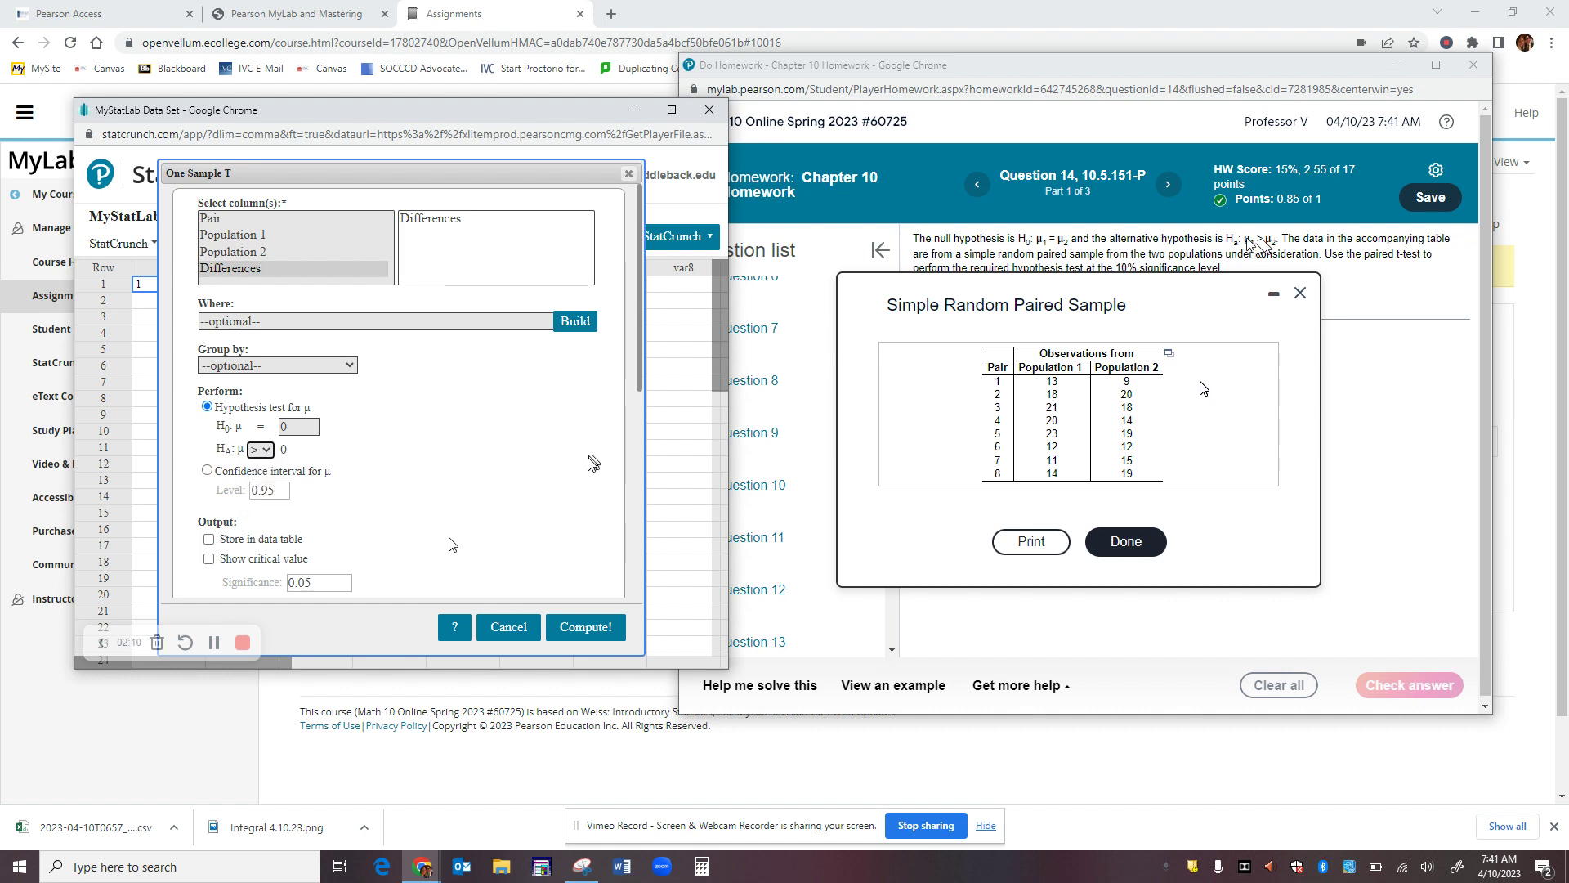
click(568, 630)
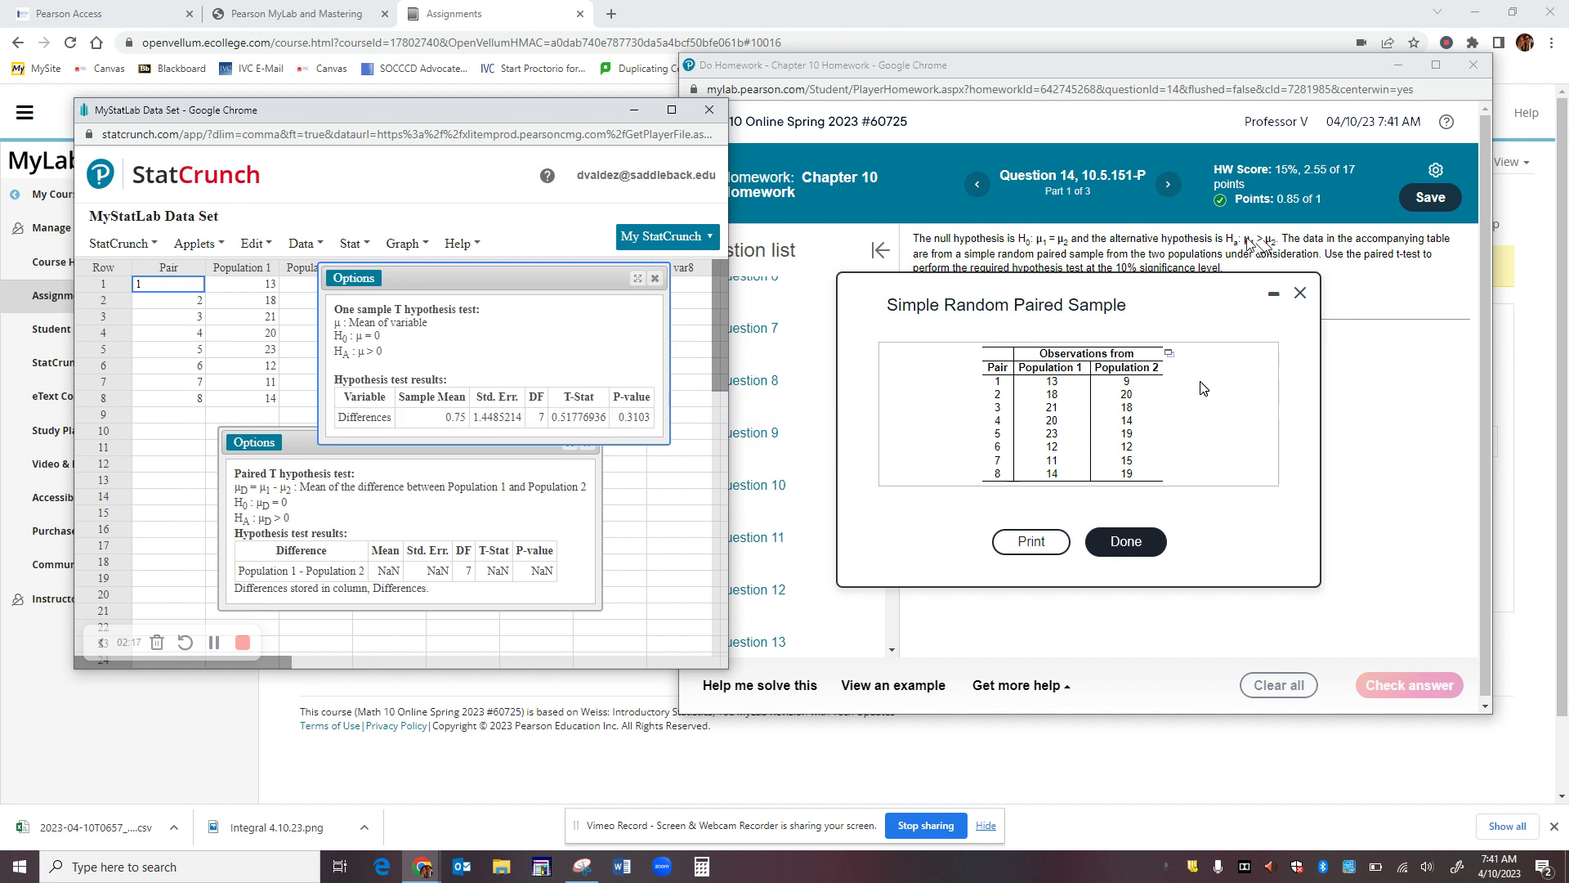
Close the homework data table and submit .52 as the test statistic t for Question 14.
click(1300, 292)
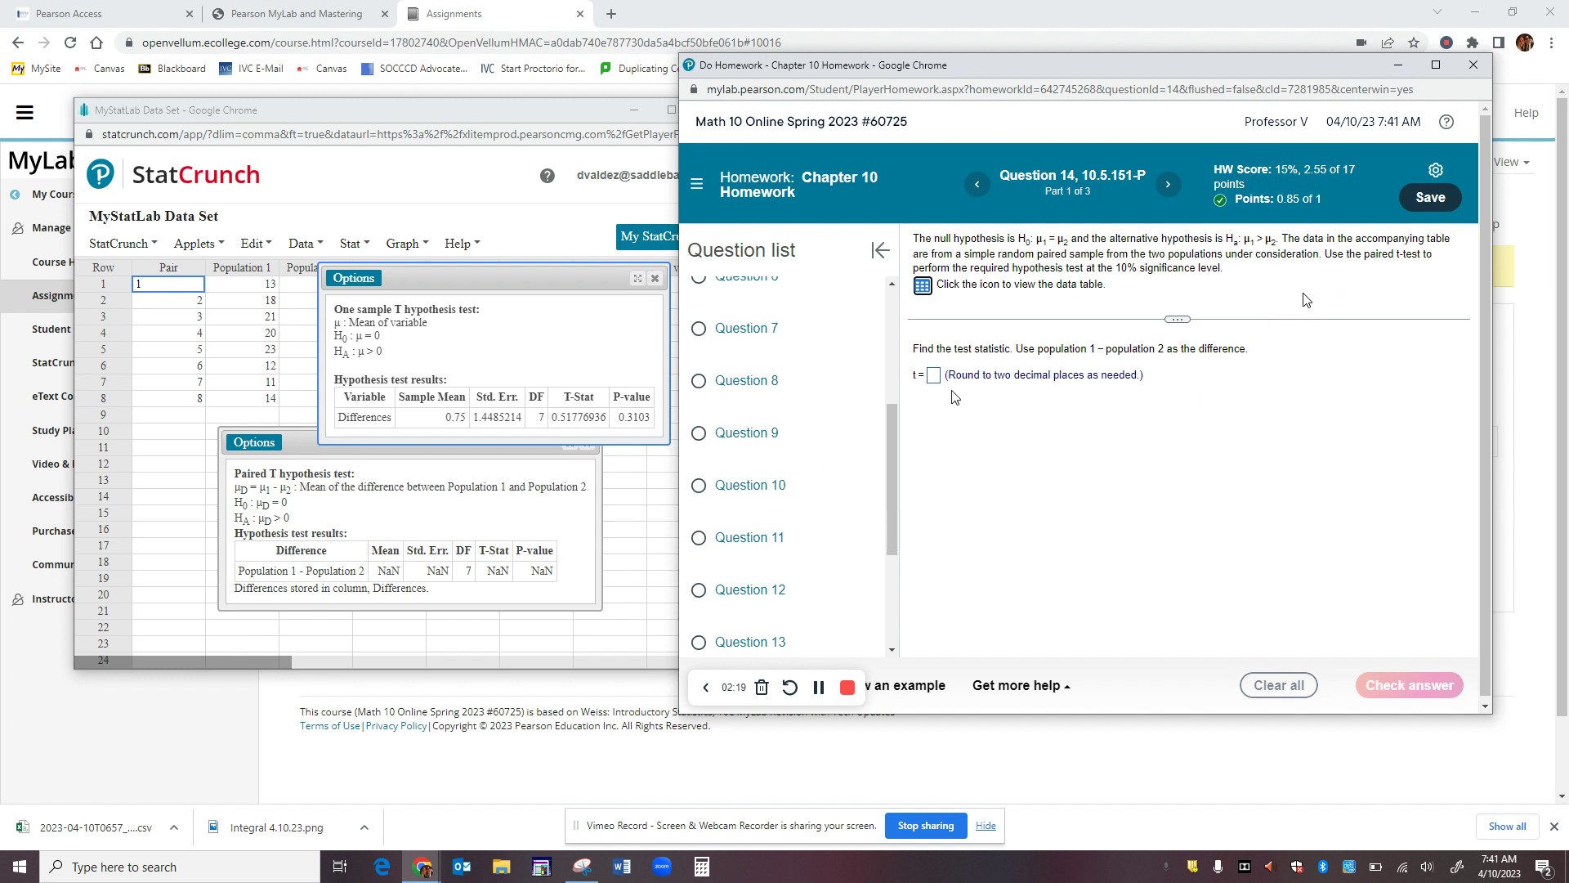
click(934, 378)
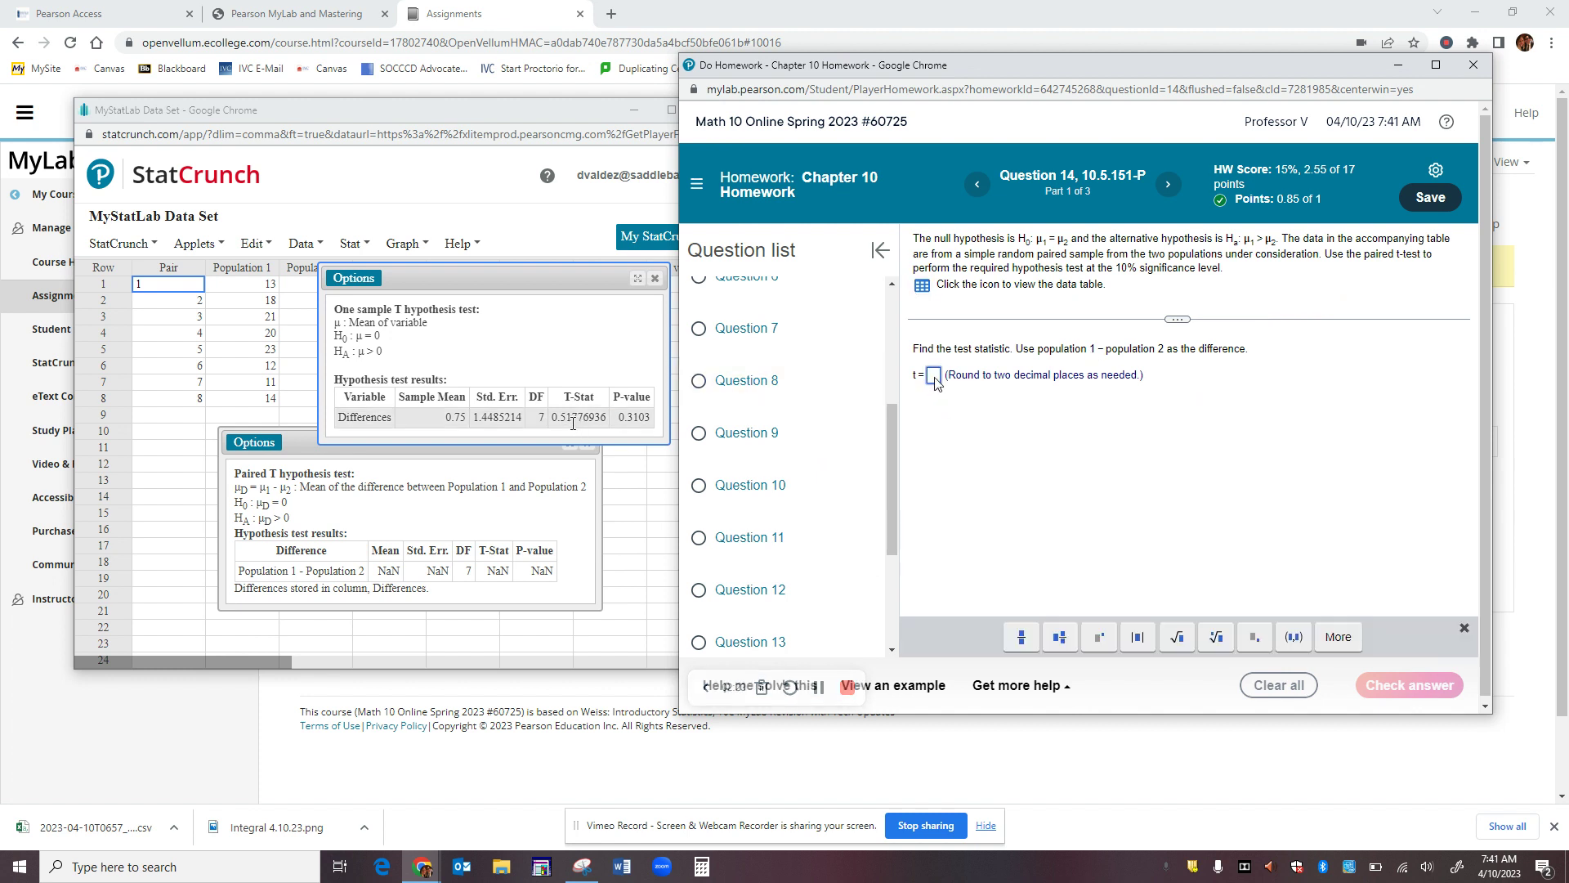
text(.)
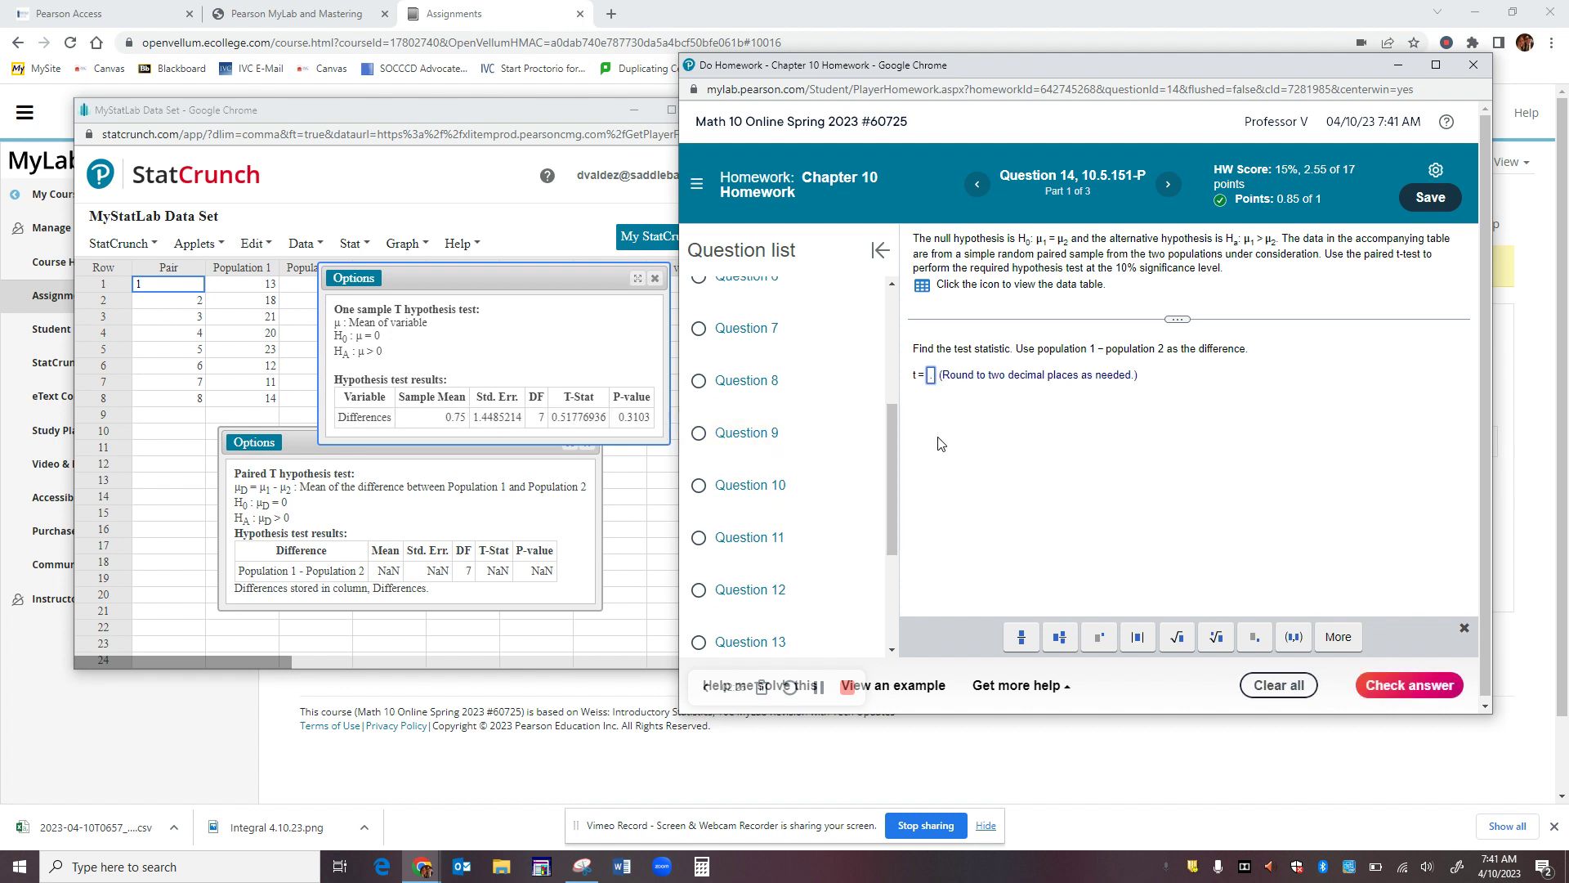
text(52)
key(Return)
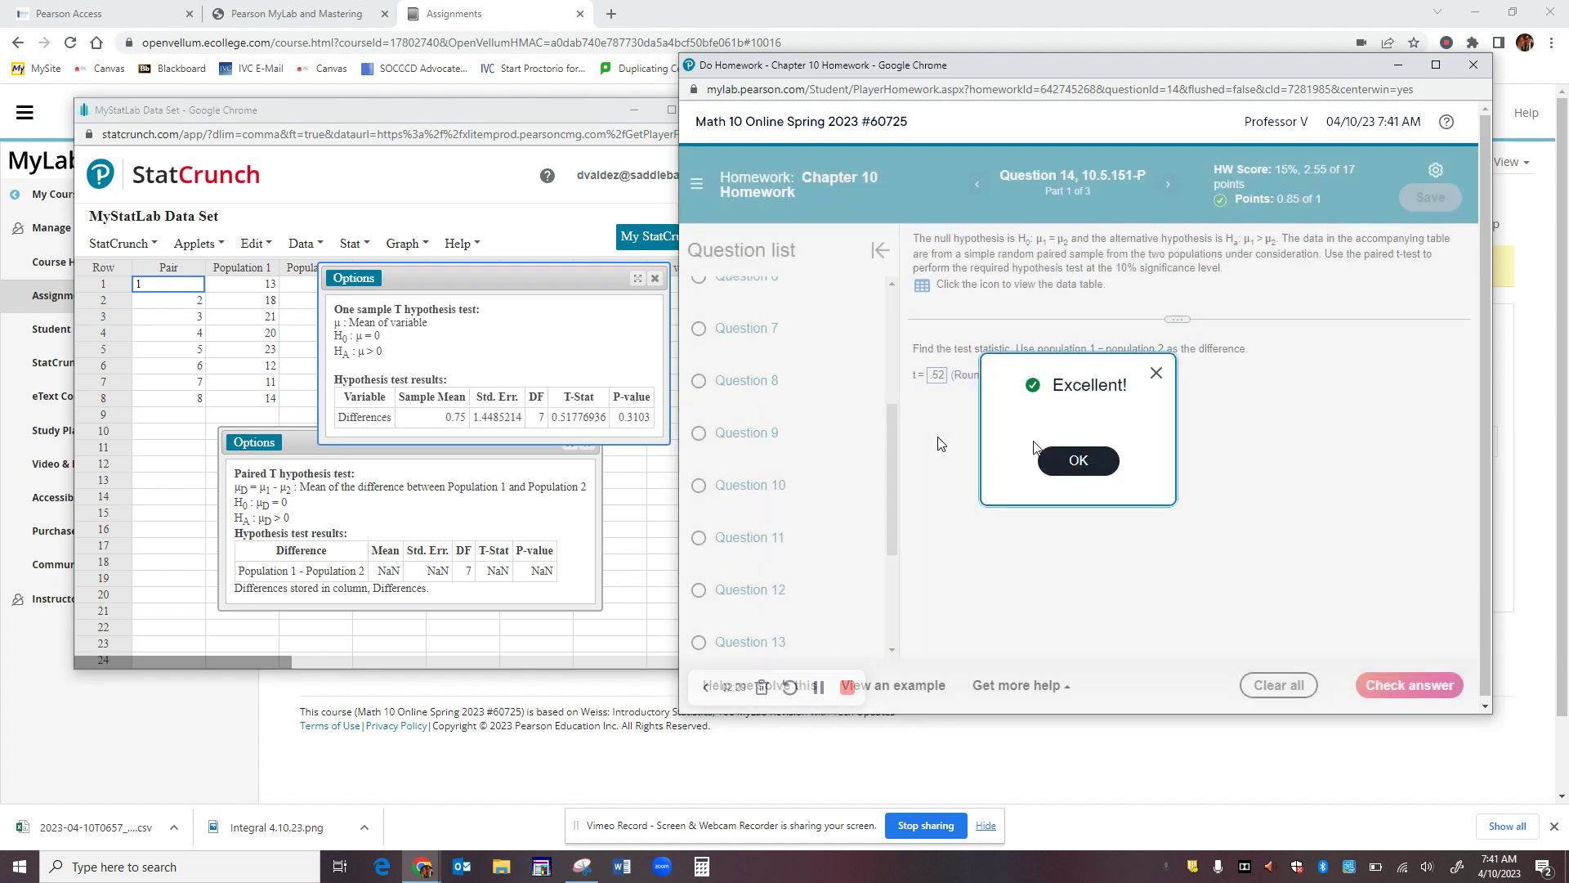
click(1064, 462)
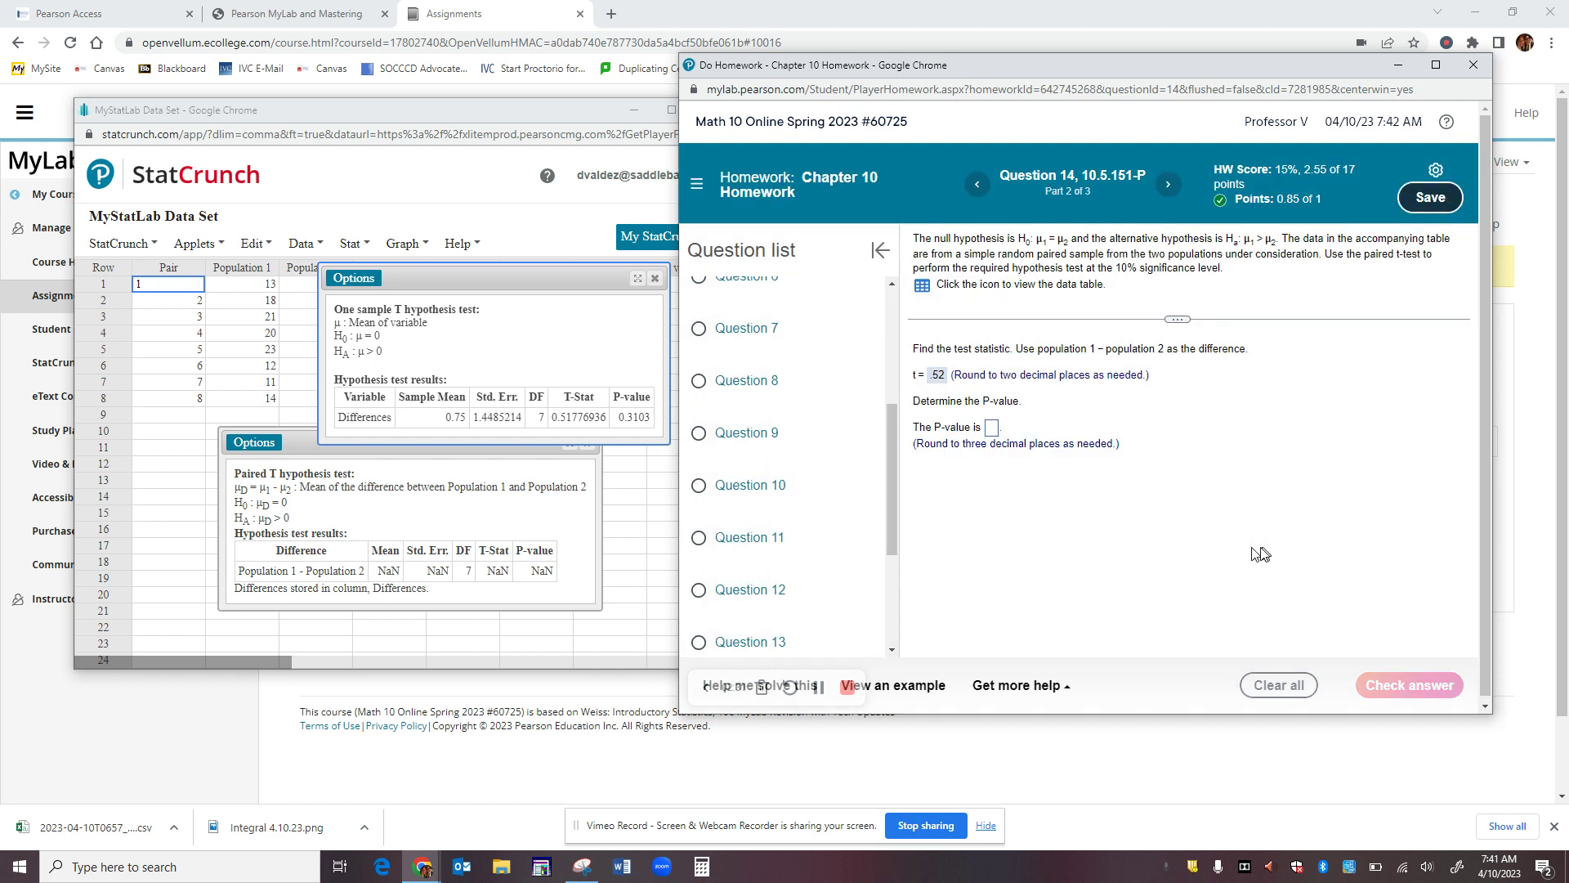
Submit .310 as the P-value for Question 14.
click(993, 429)
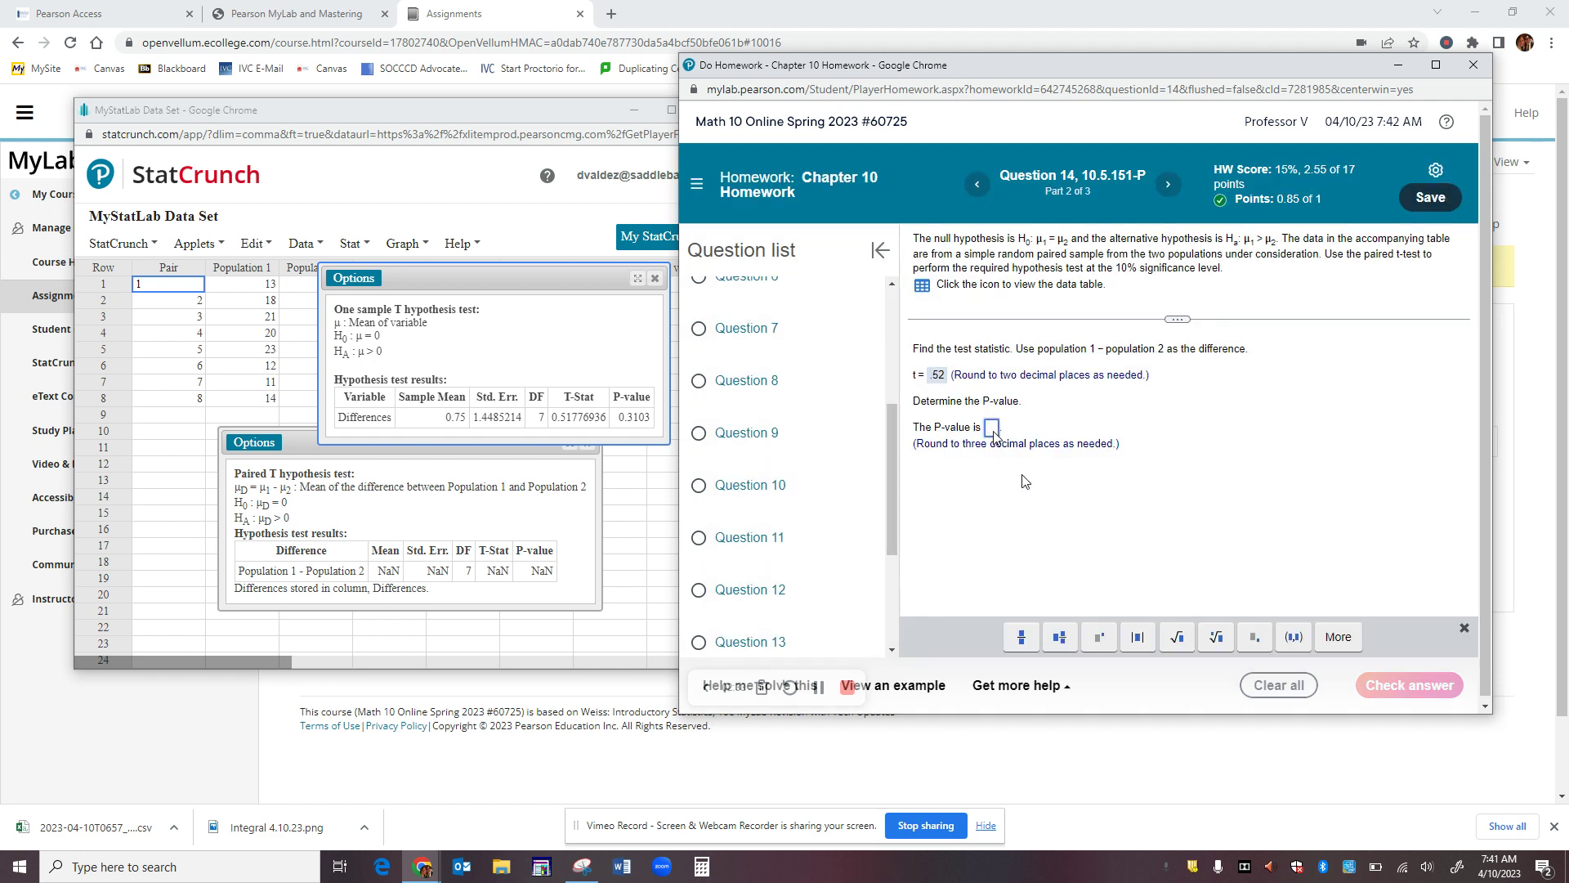
text(.310)
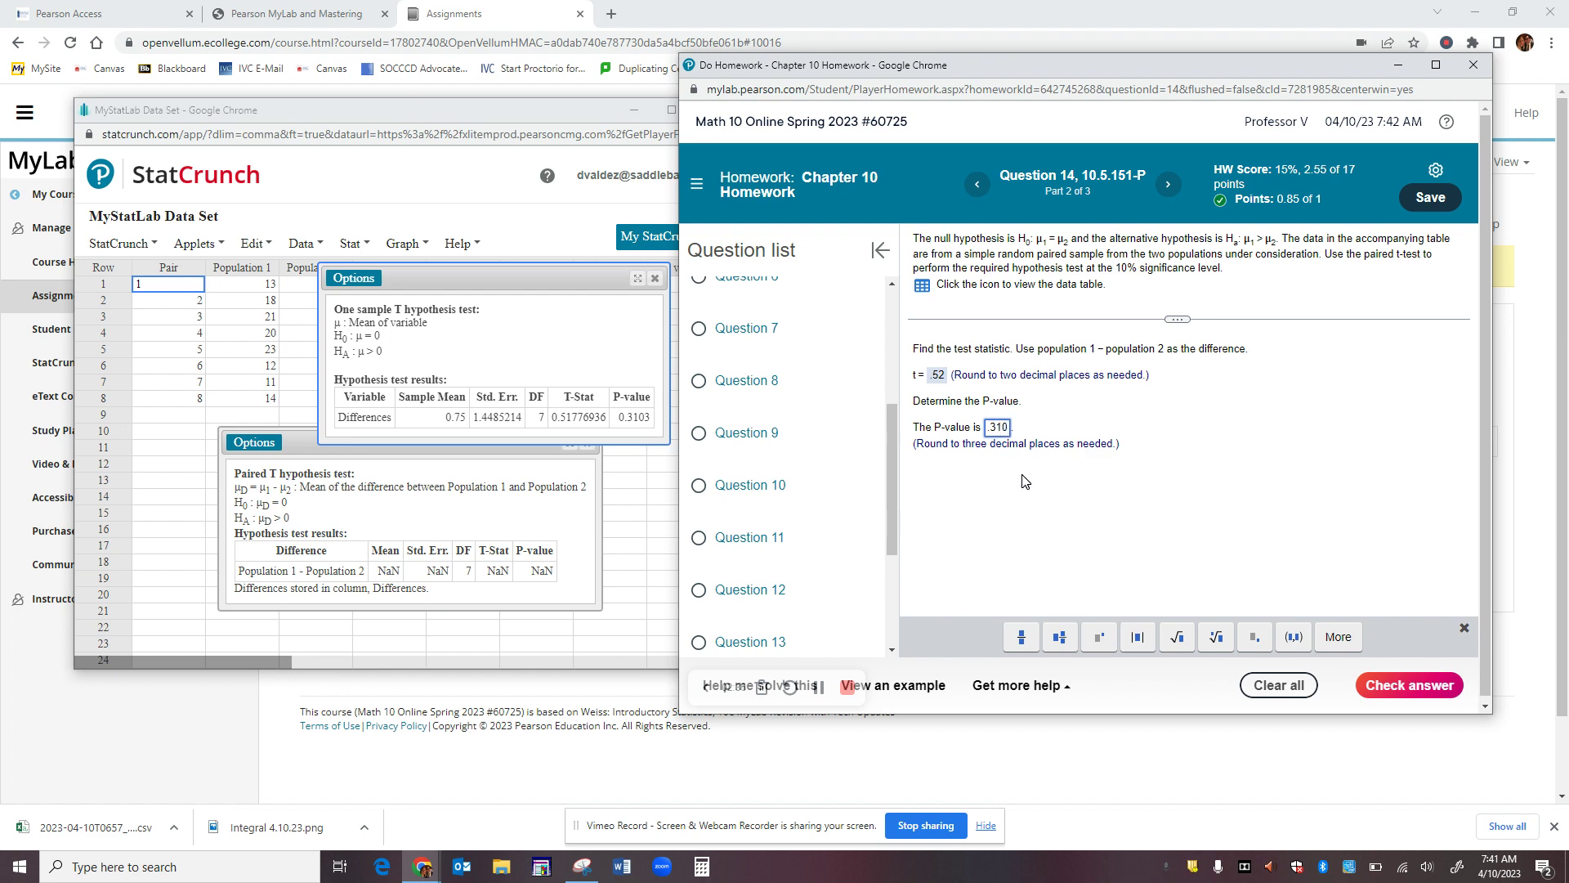
key(Return)
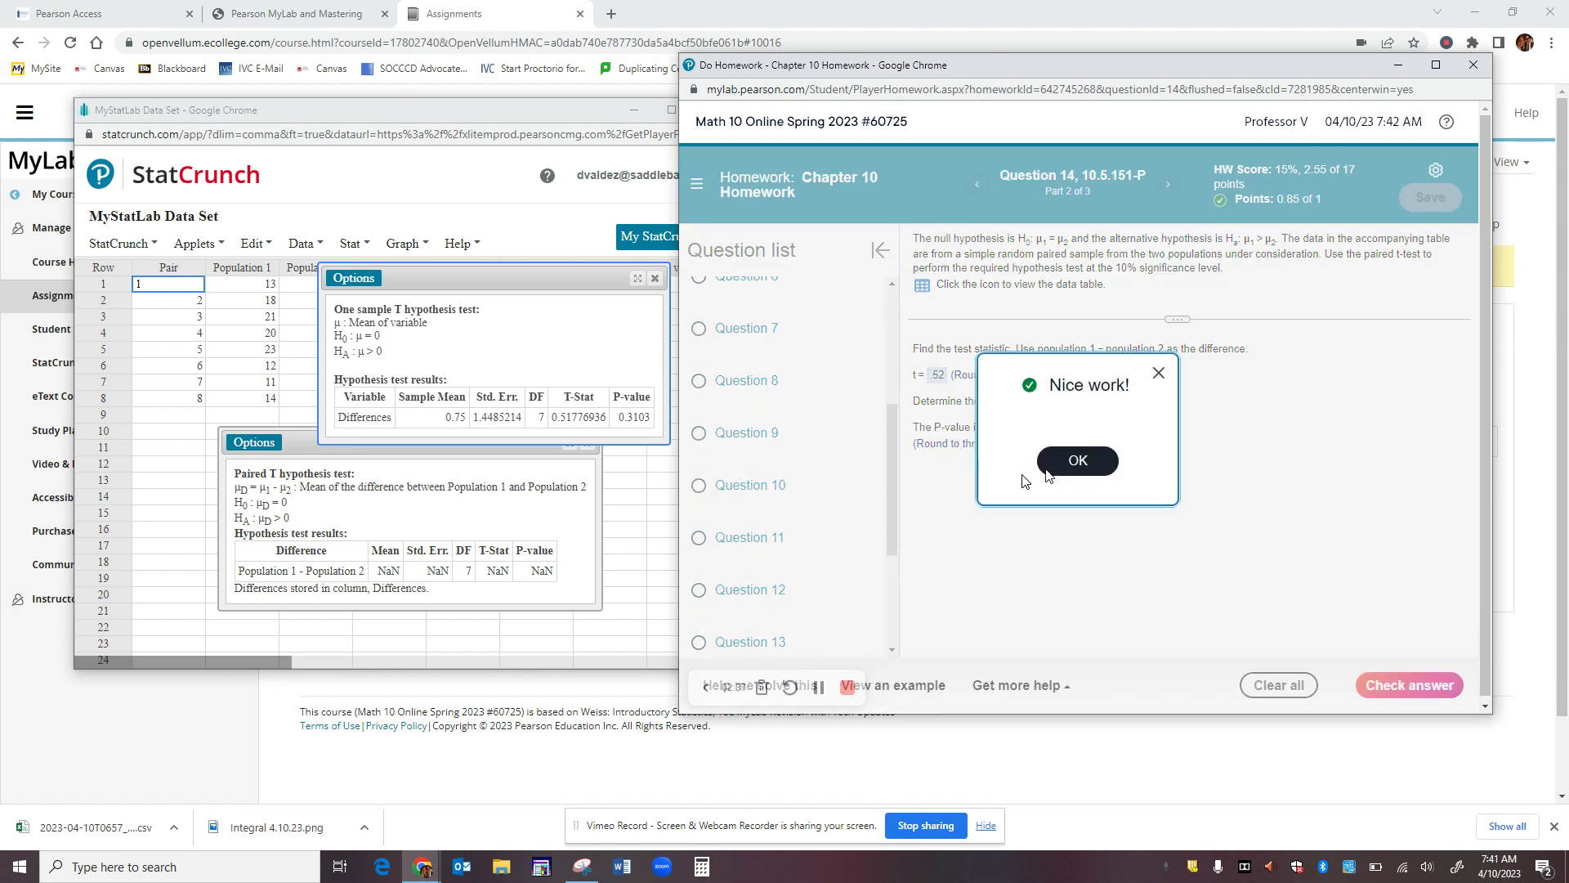
click(1077, 463)
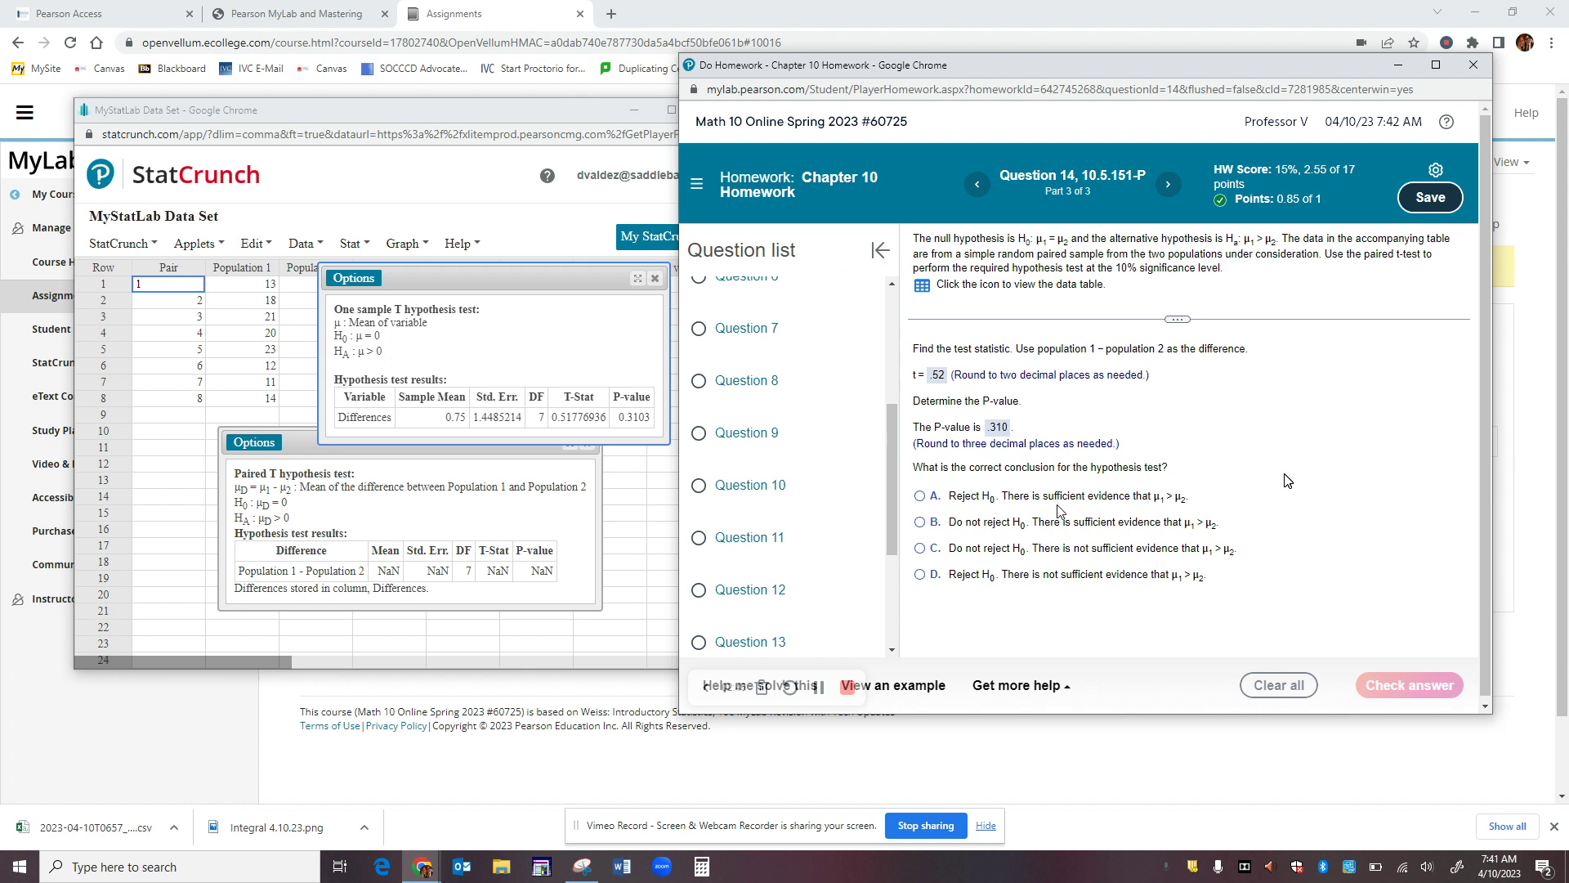
Submit conclusion C, do not reject H0 with not sufficient evidence that μ1 > μ2, and continue to the next question.
click(923, 552)
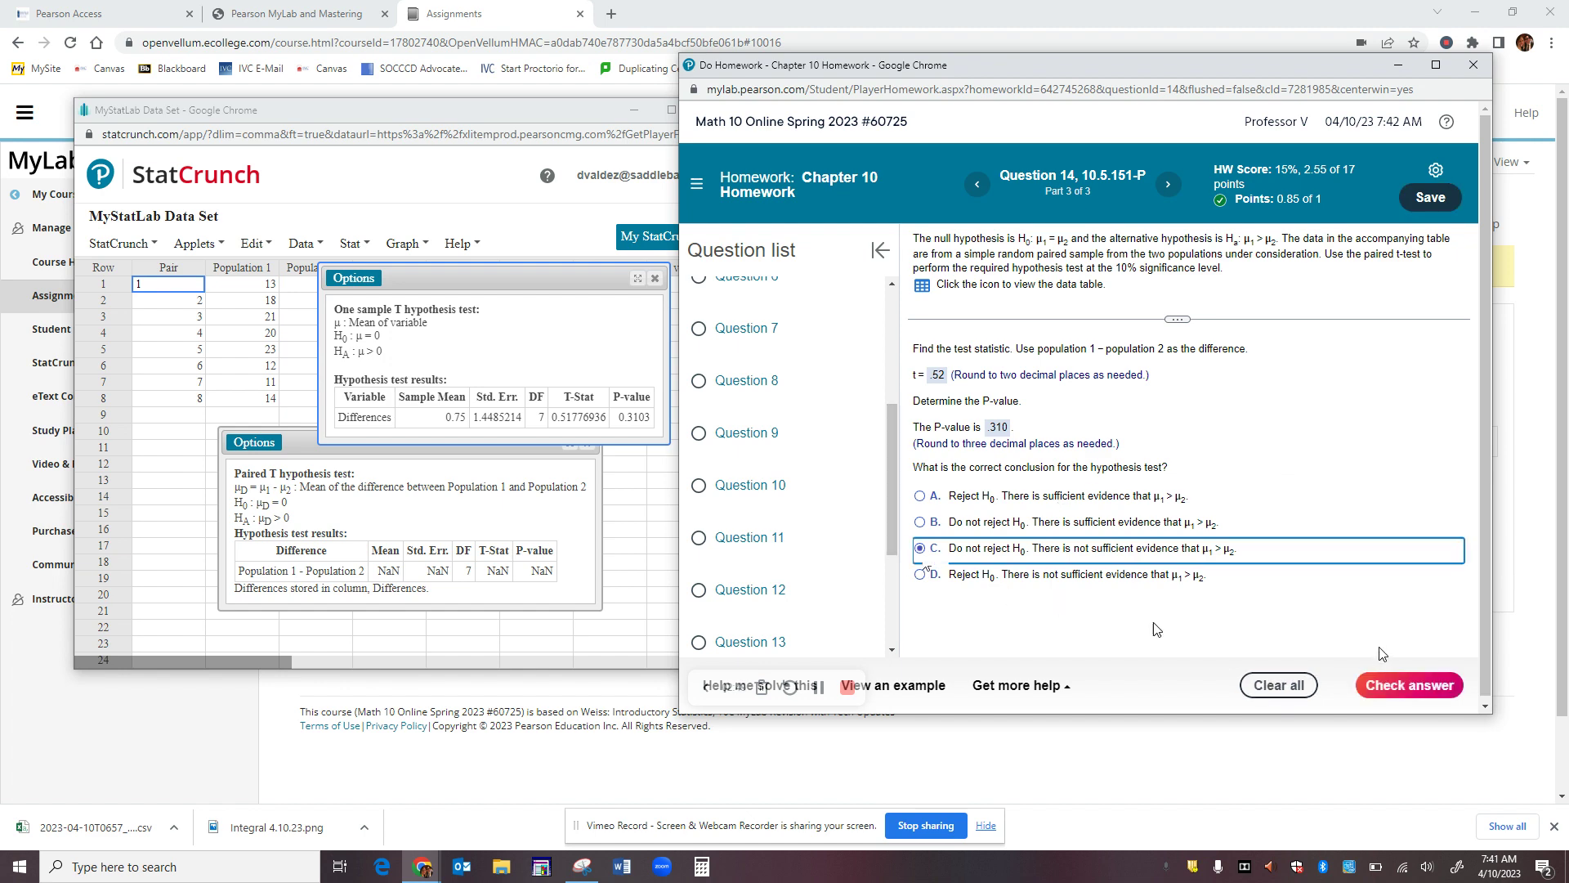
click(1390, 683)
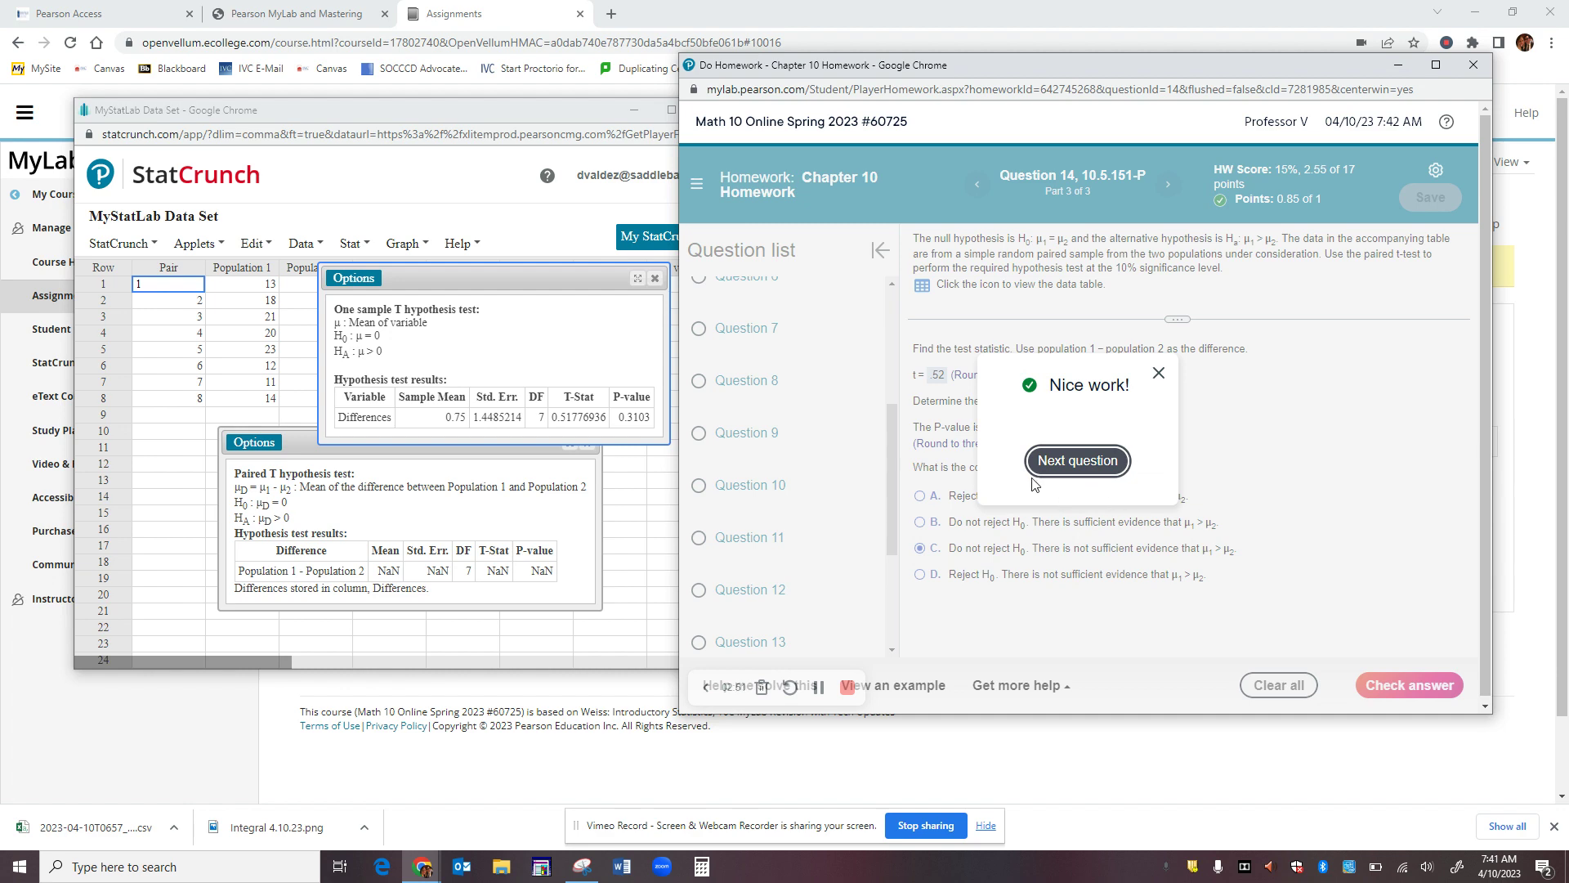
click(1054, 463)
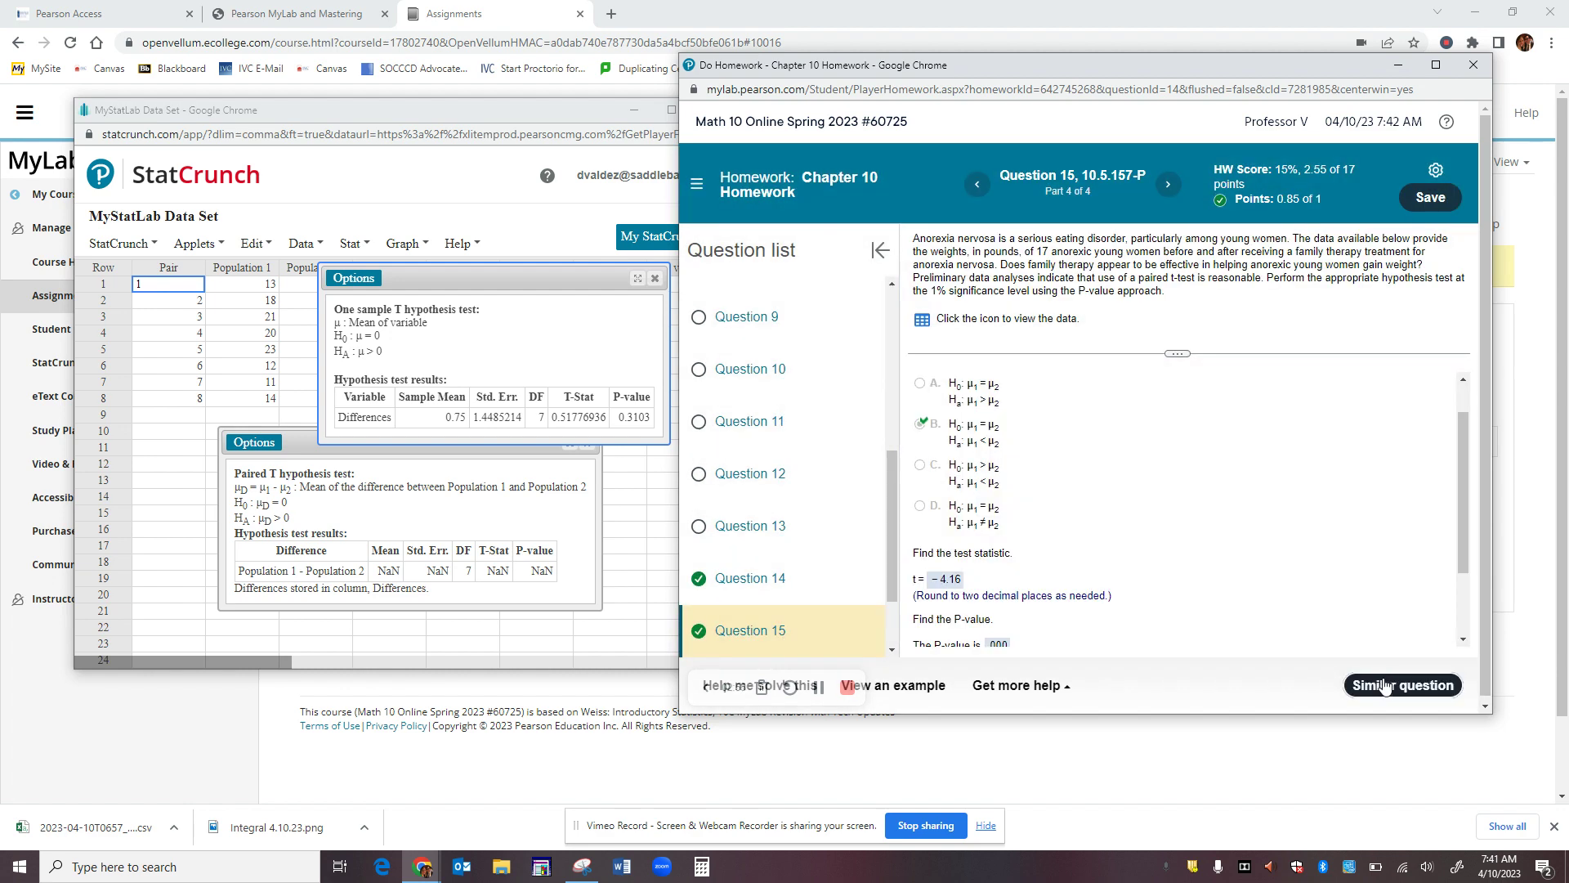
Load a similar version of Question 15 and submit hypotheses B, H0: μ1 = μ2 and Ha: μ1 < μ2.
click(1384, 685)
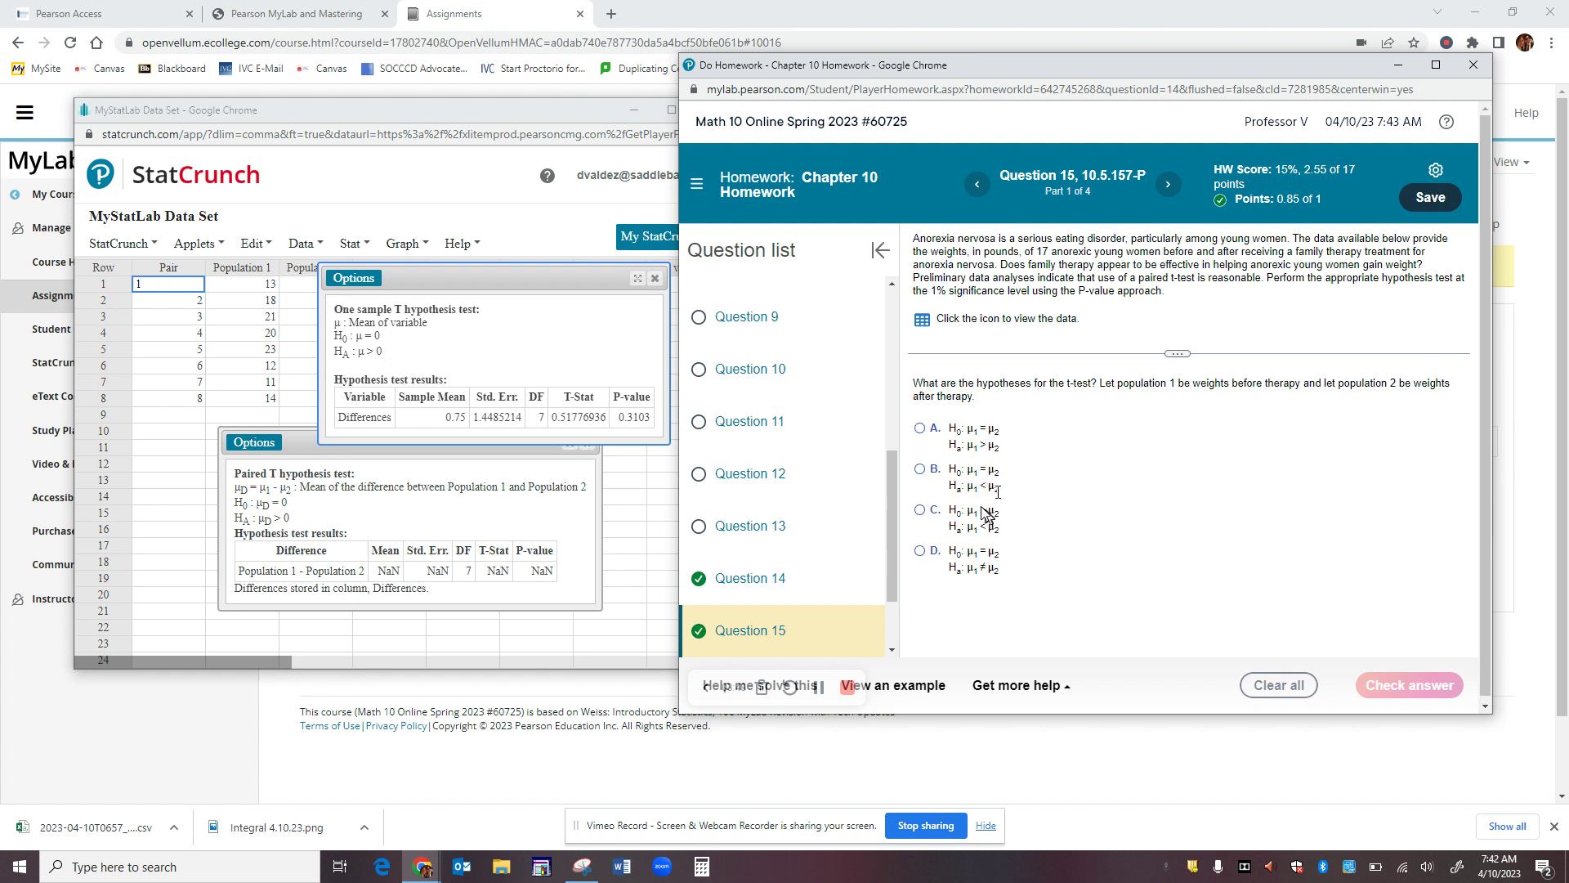
click(920, 469)
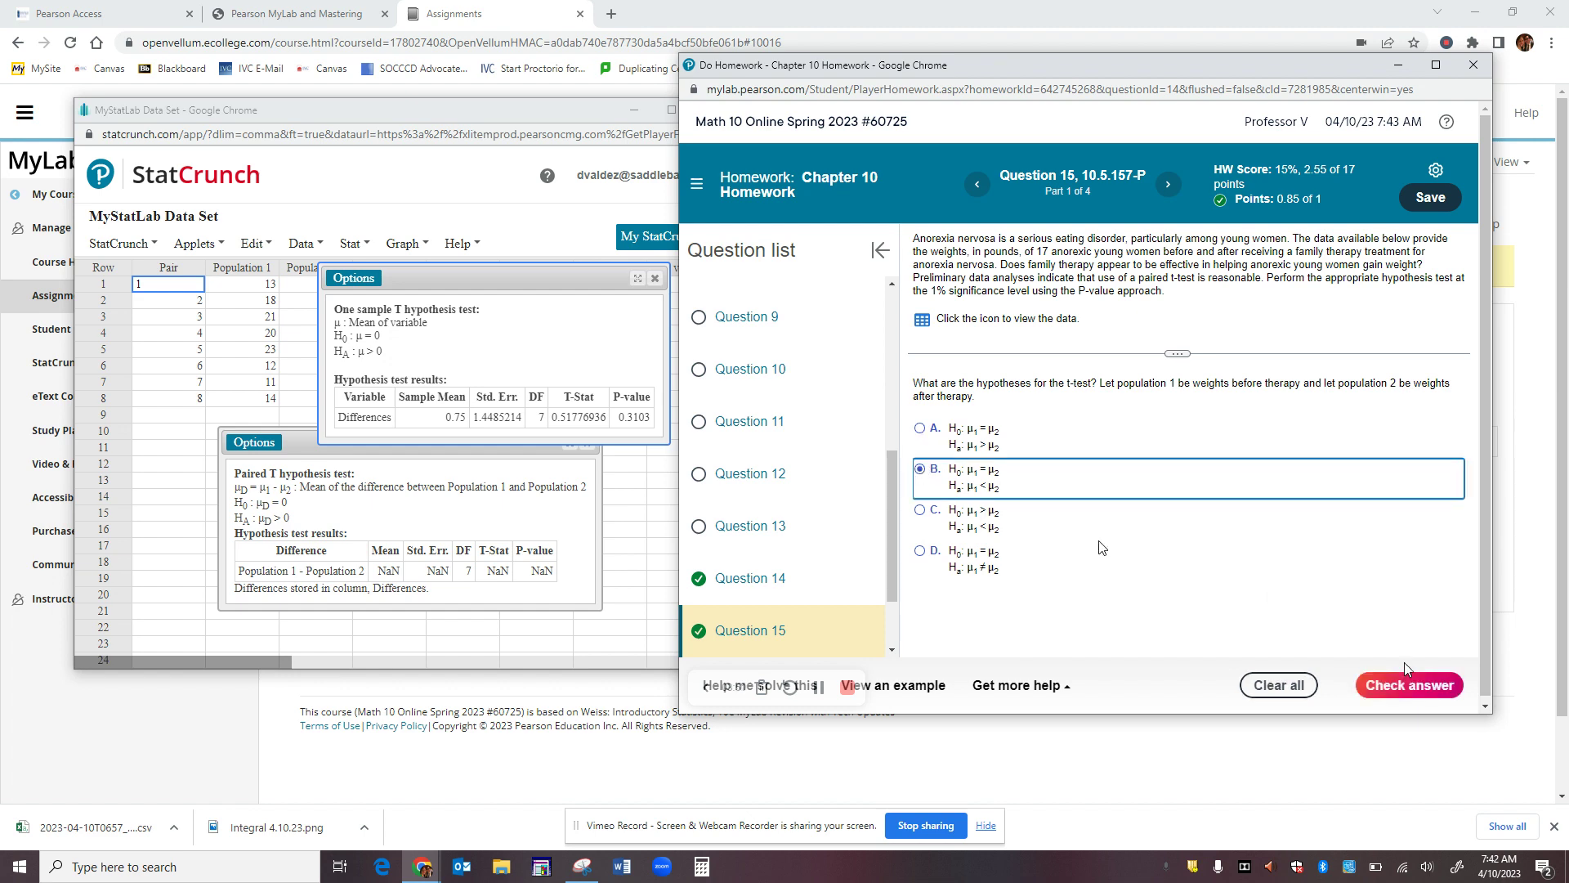
click(1407, 685)
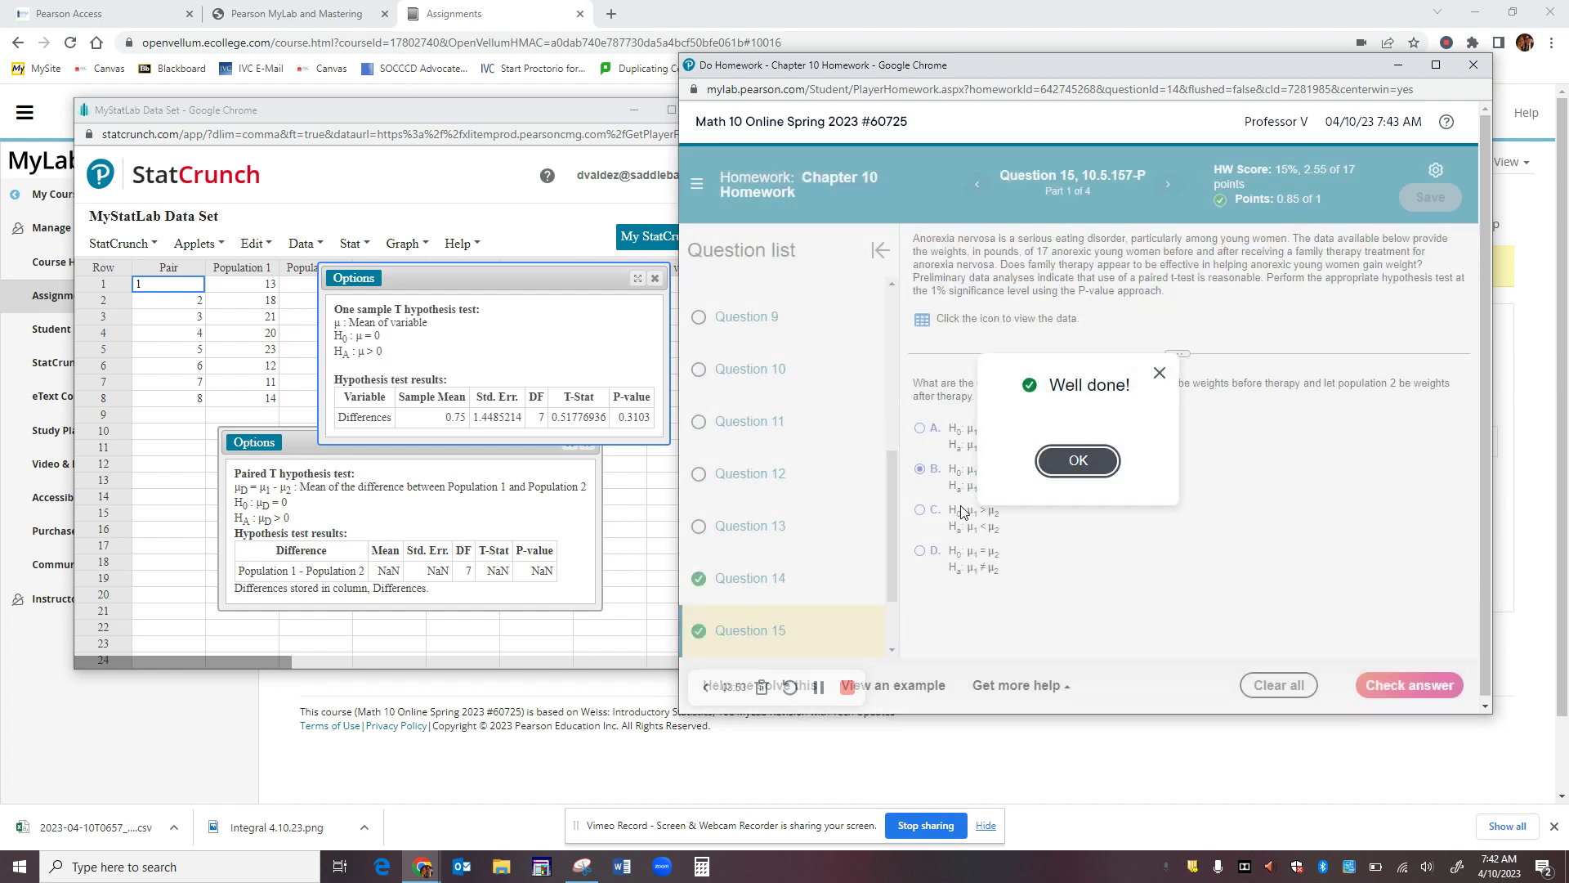
Dismiss the feedback and open the Question 15 before-and-after therapy weights in StatCrunch.
click(1077, 460)
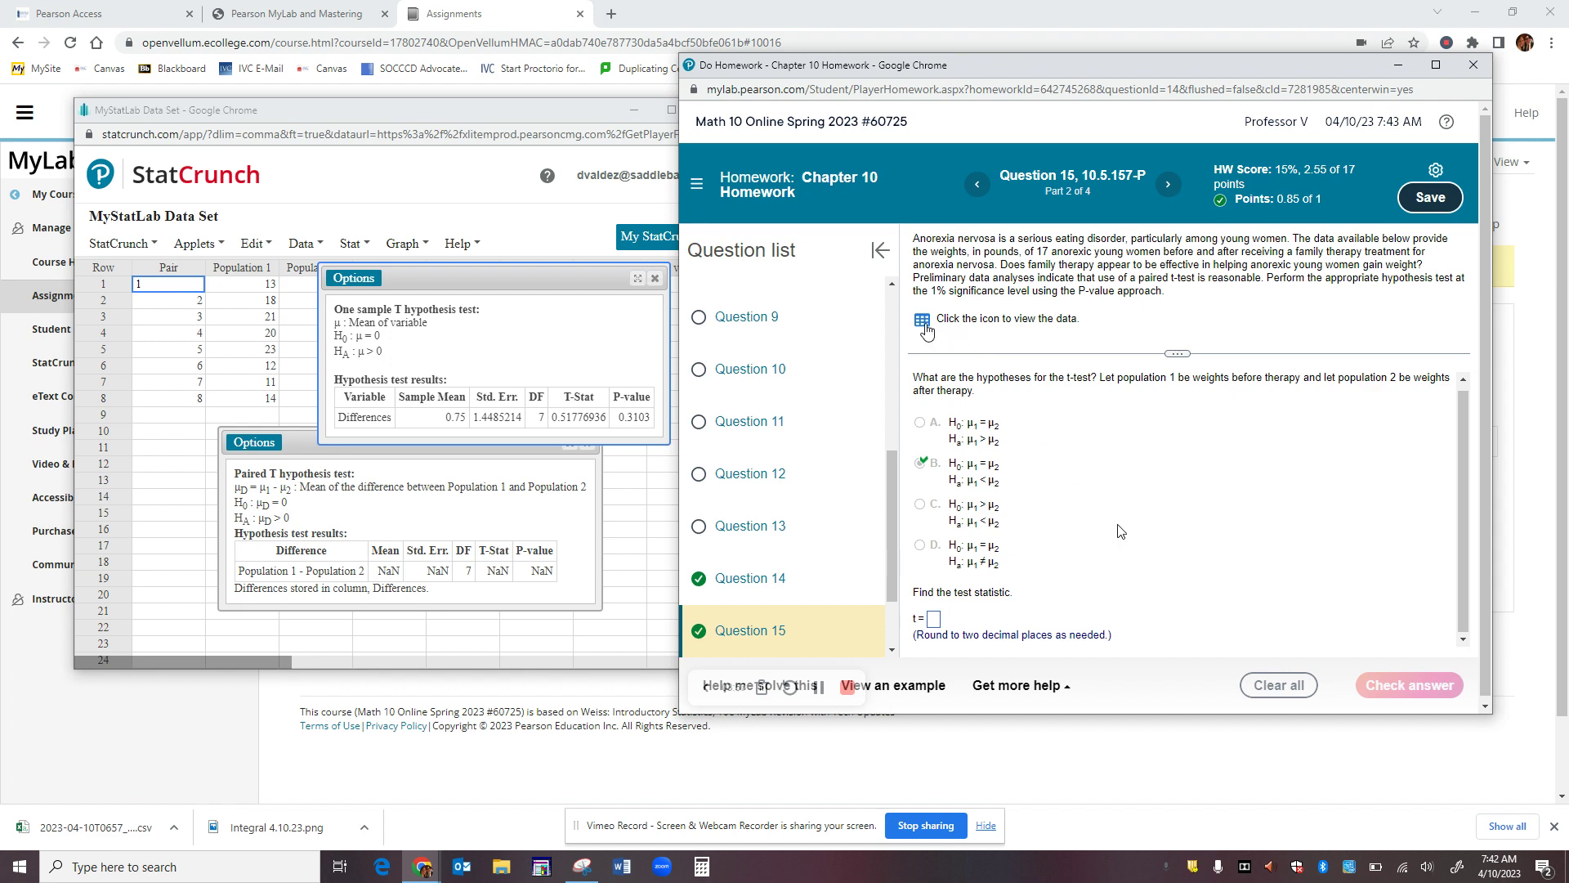
click(924, 321)
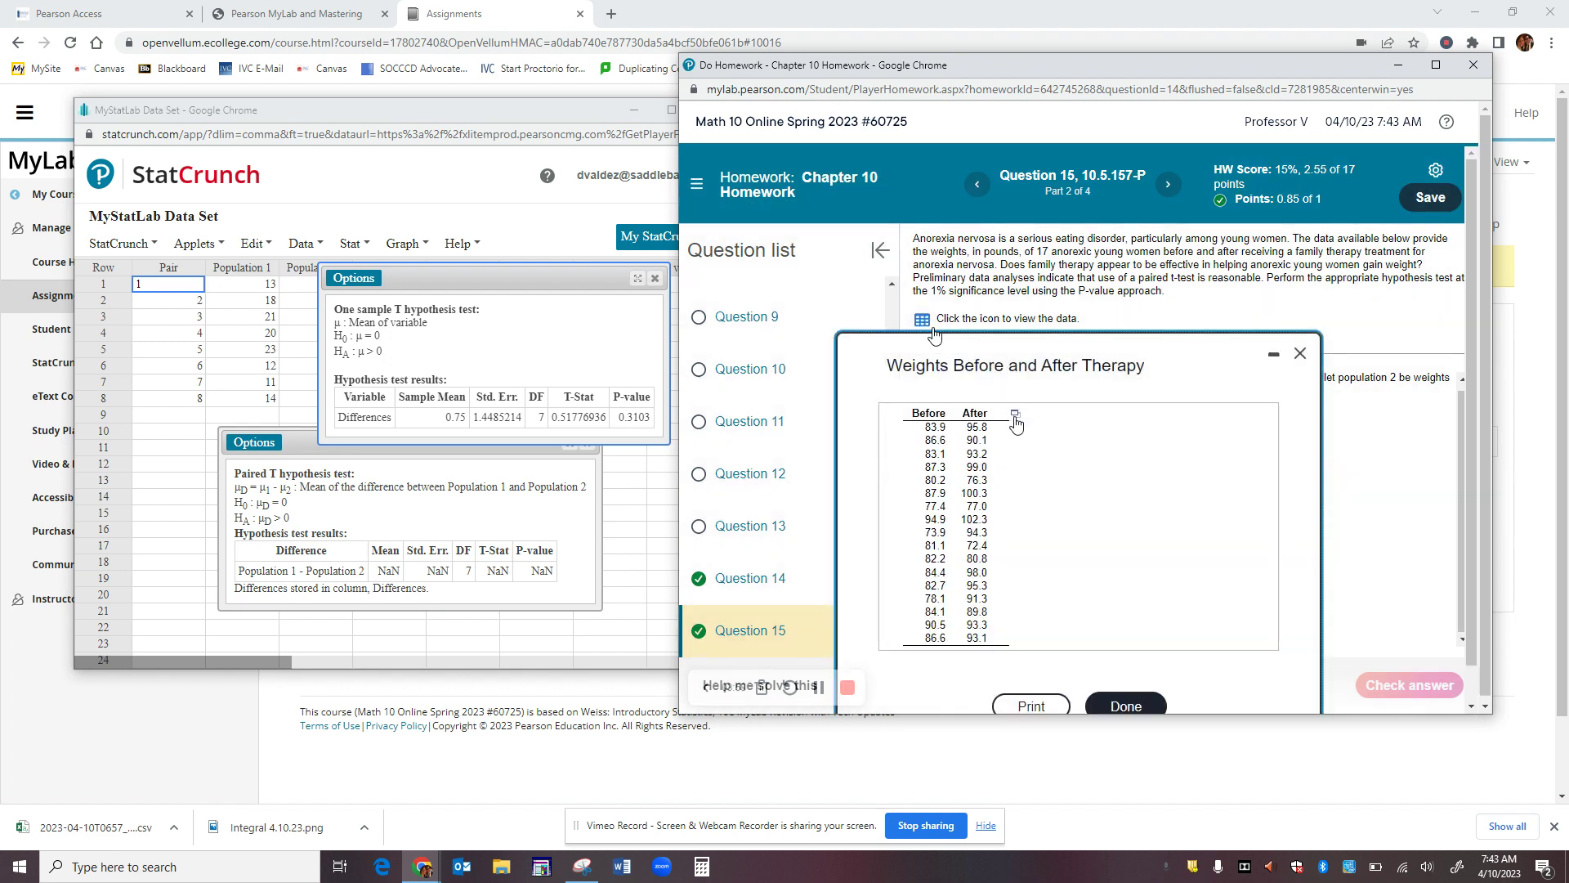
click(1016, 416)
click(1040, 442)
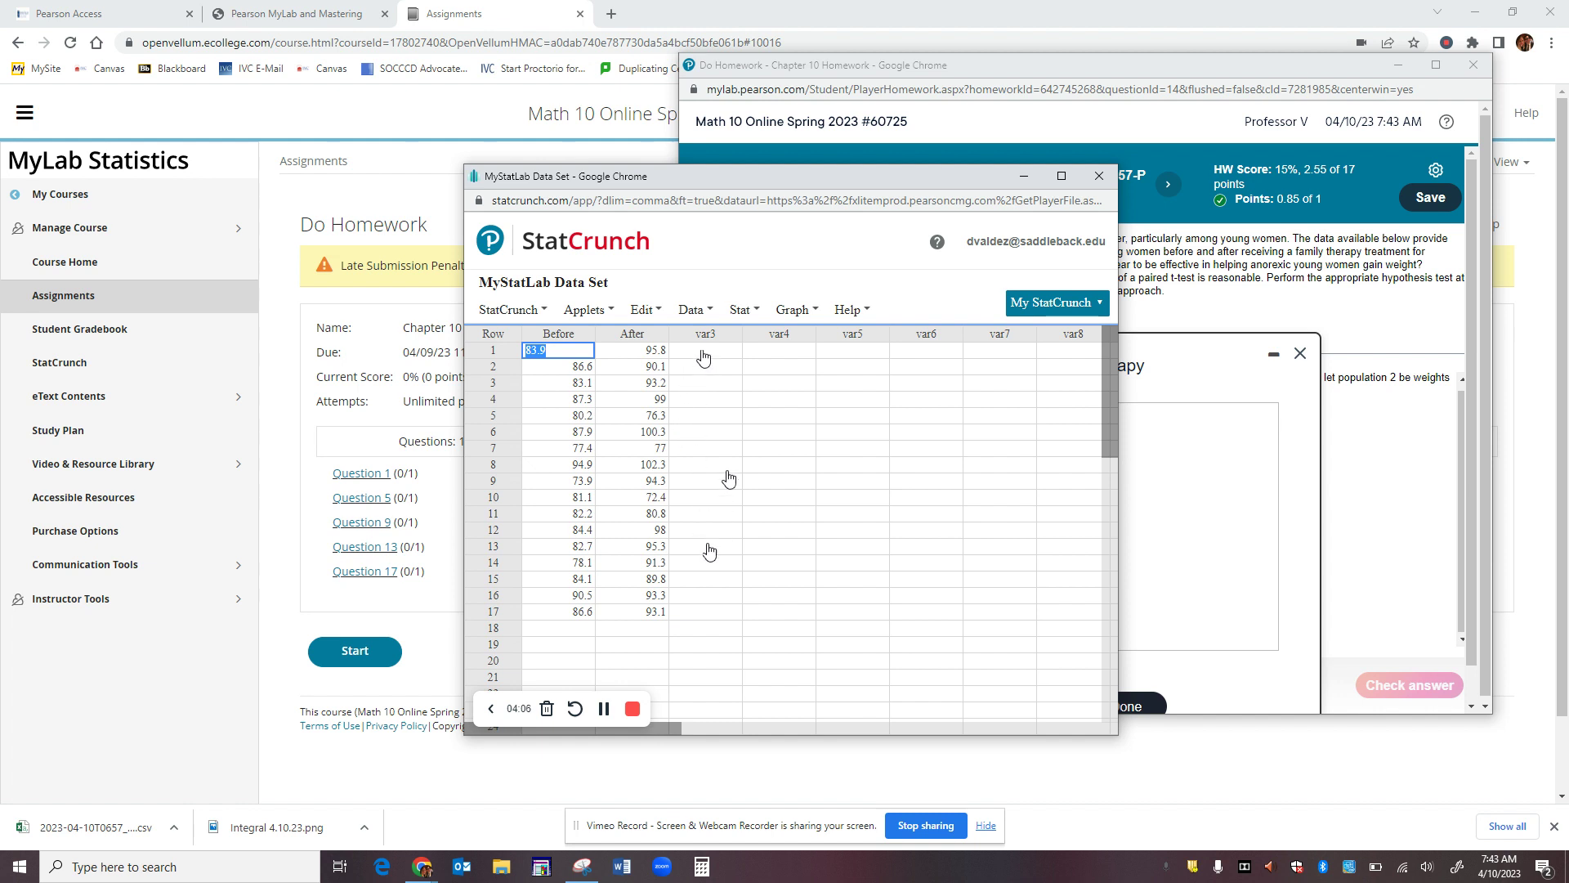
Set up a paired T test with Before as sample 1 and After as sample 2.
click(744, 311)
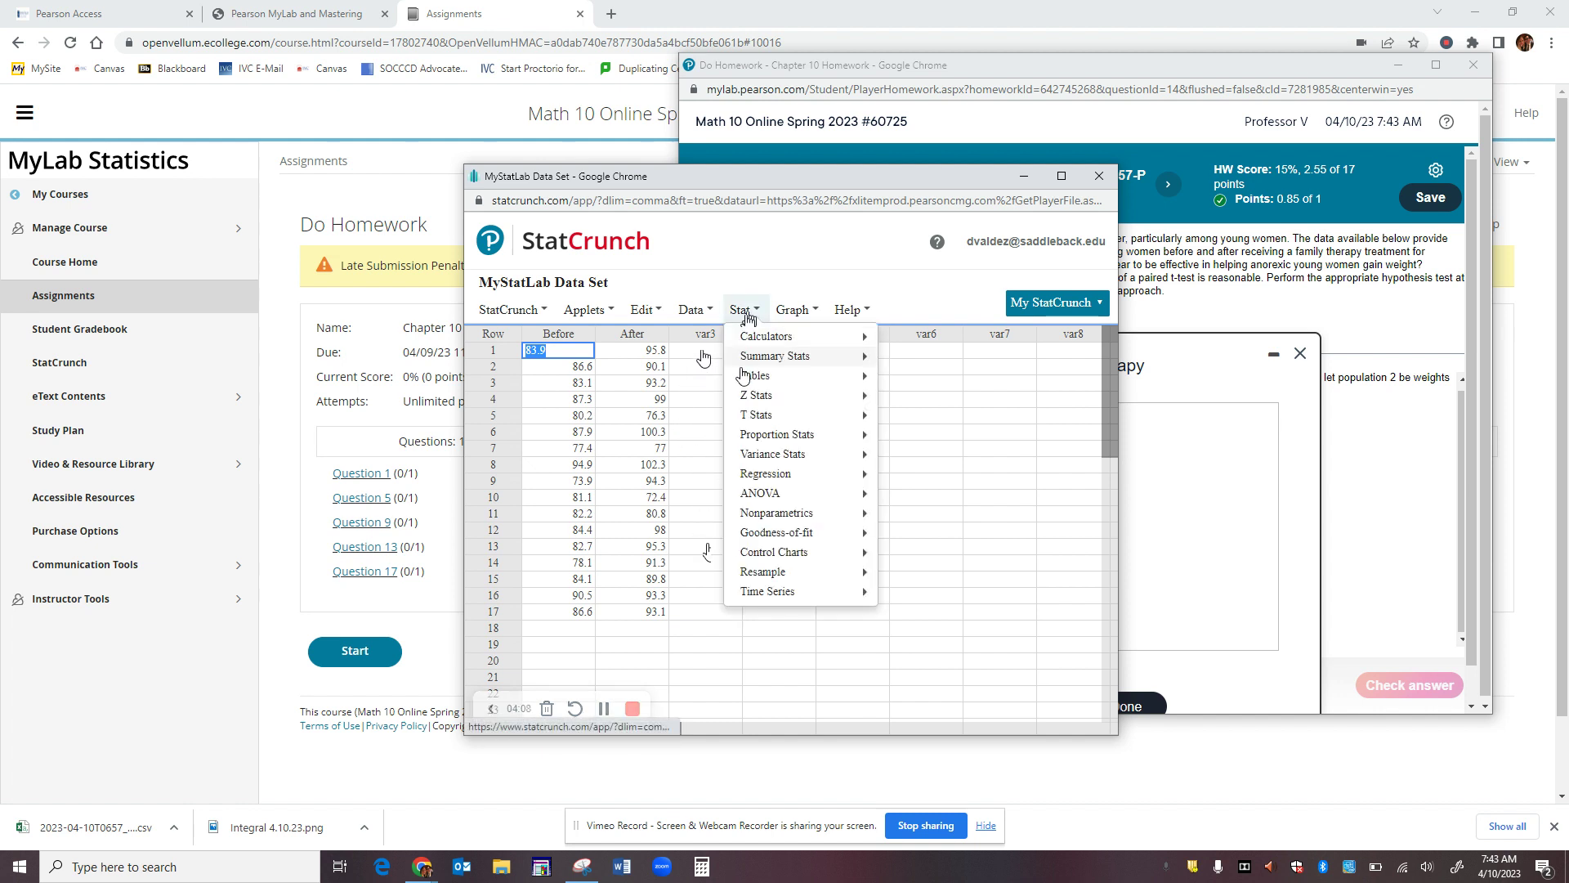
mouse_move(751, 419)
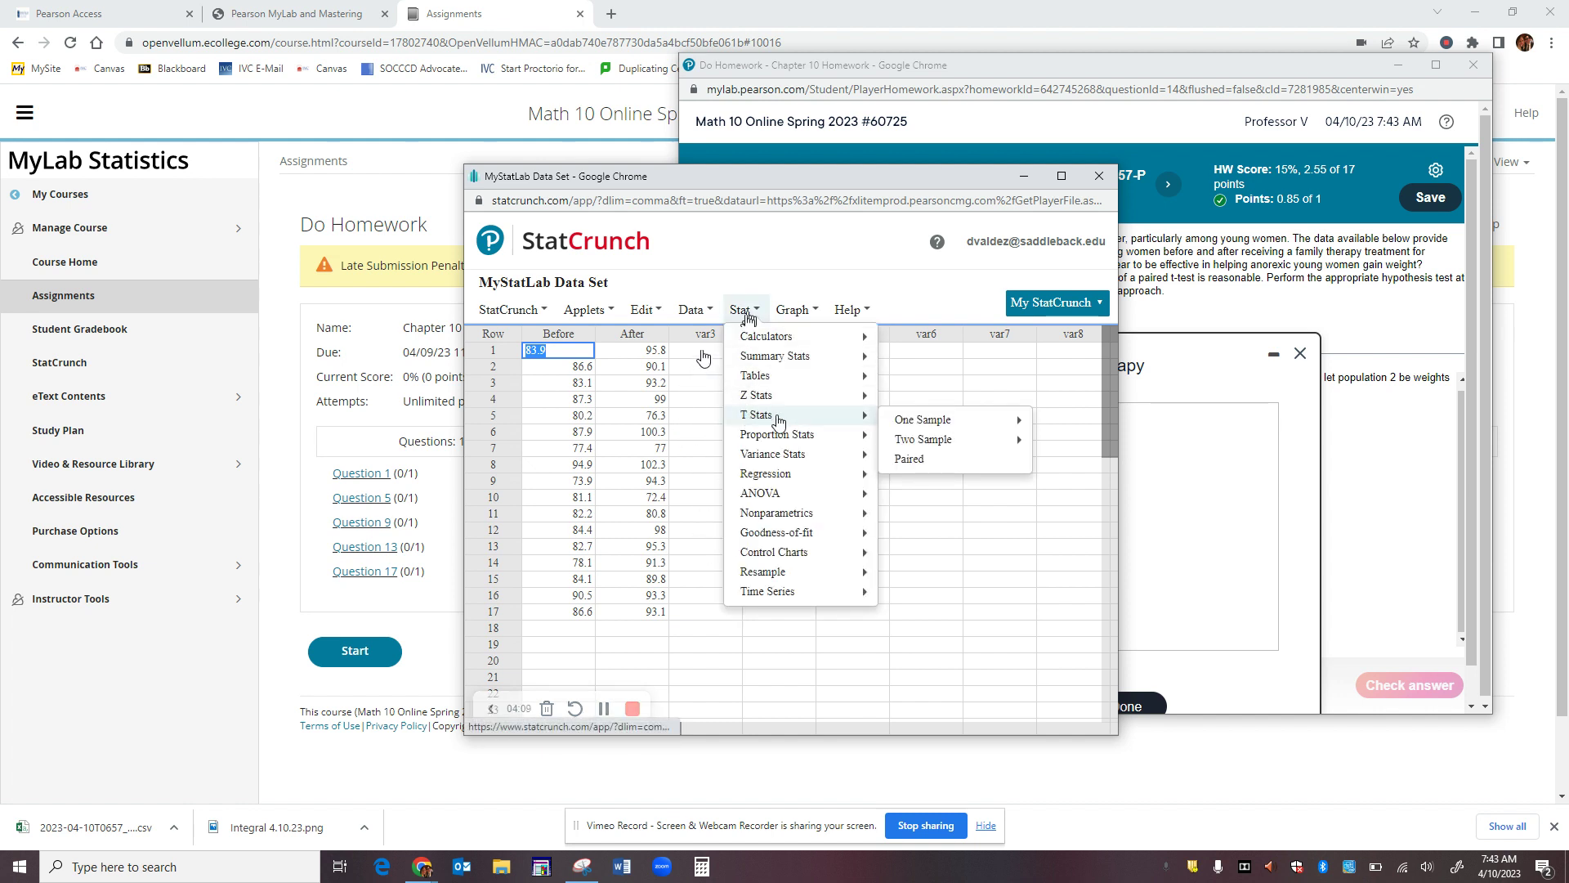
click(915, 460)
click(640, 285)
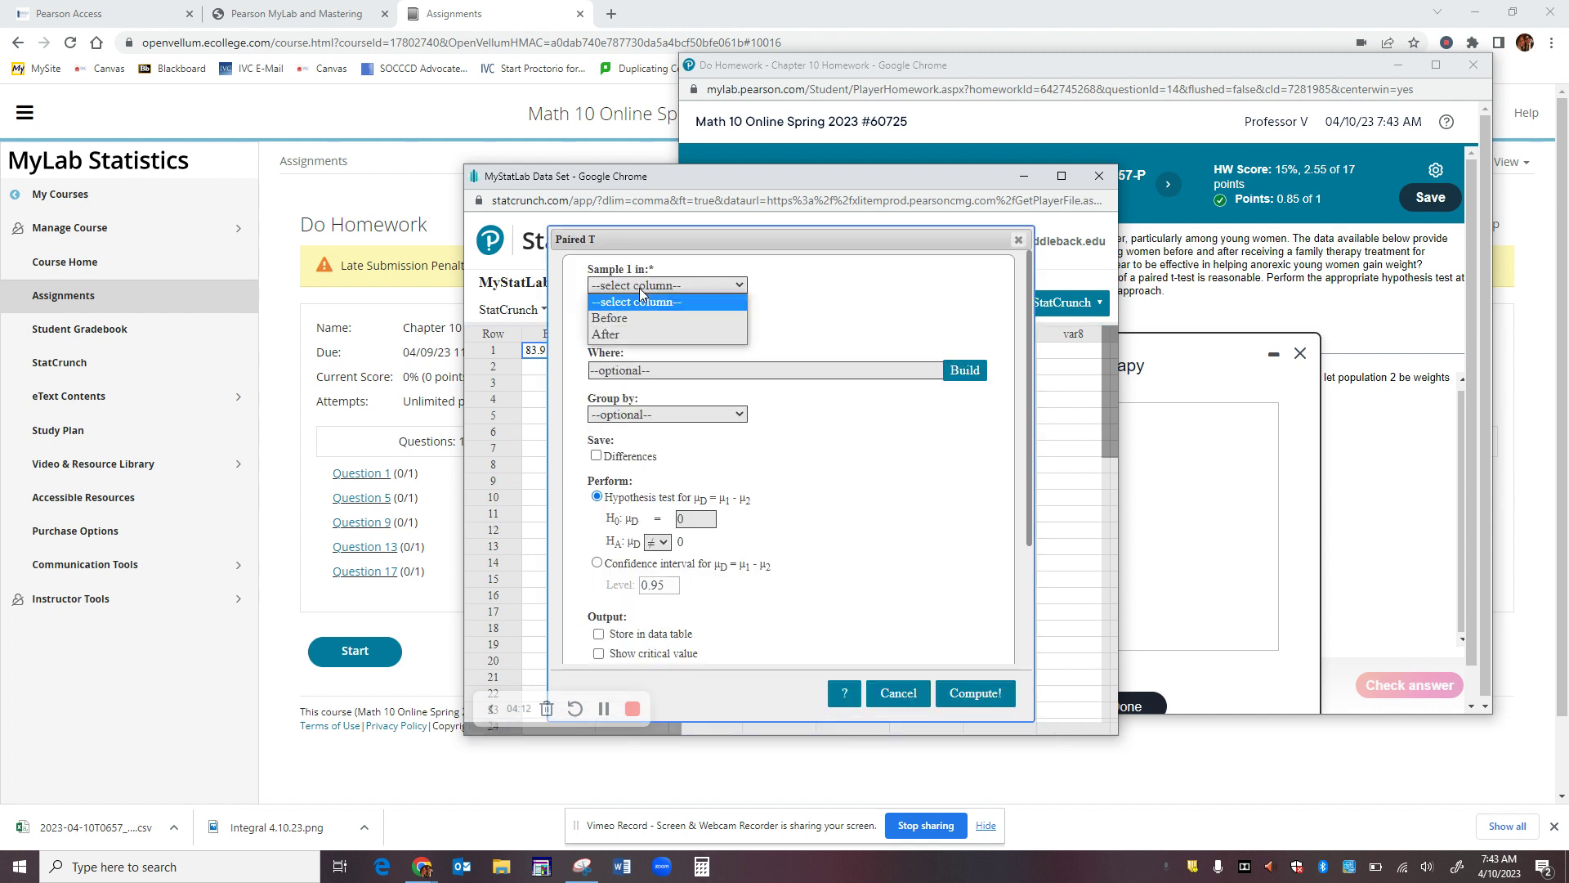
click(635, 314)
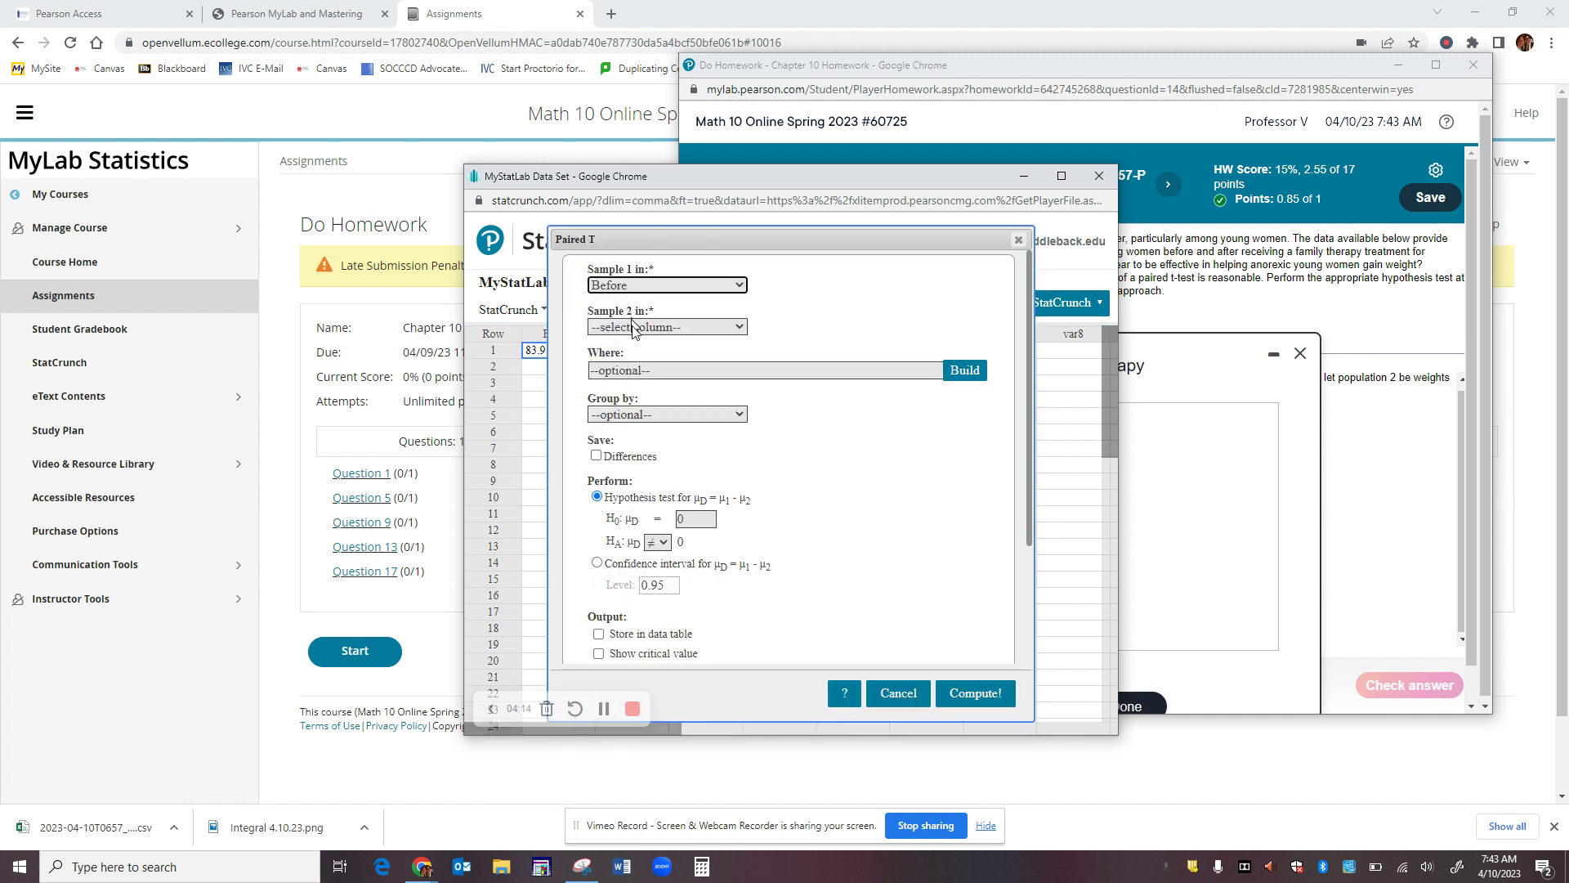
click(635, 327)
click(631, 377)
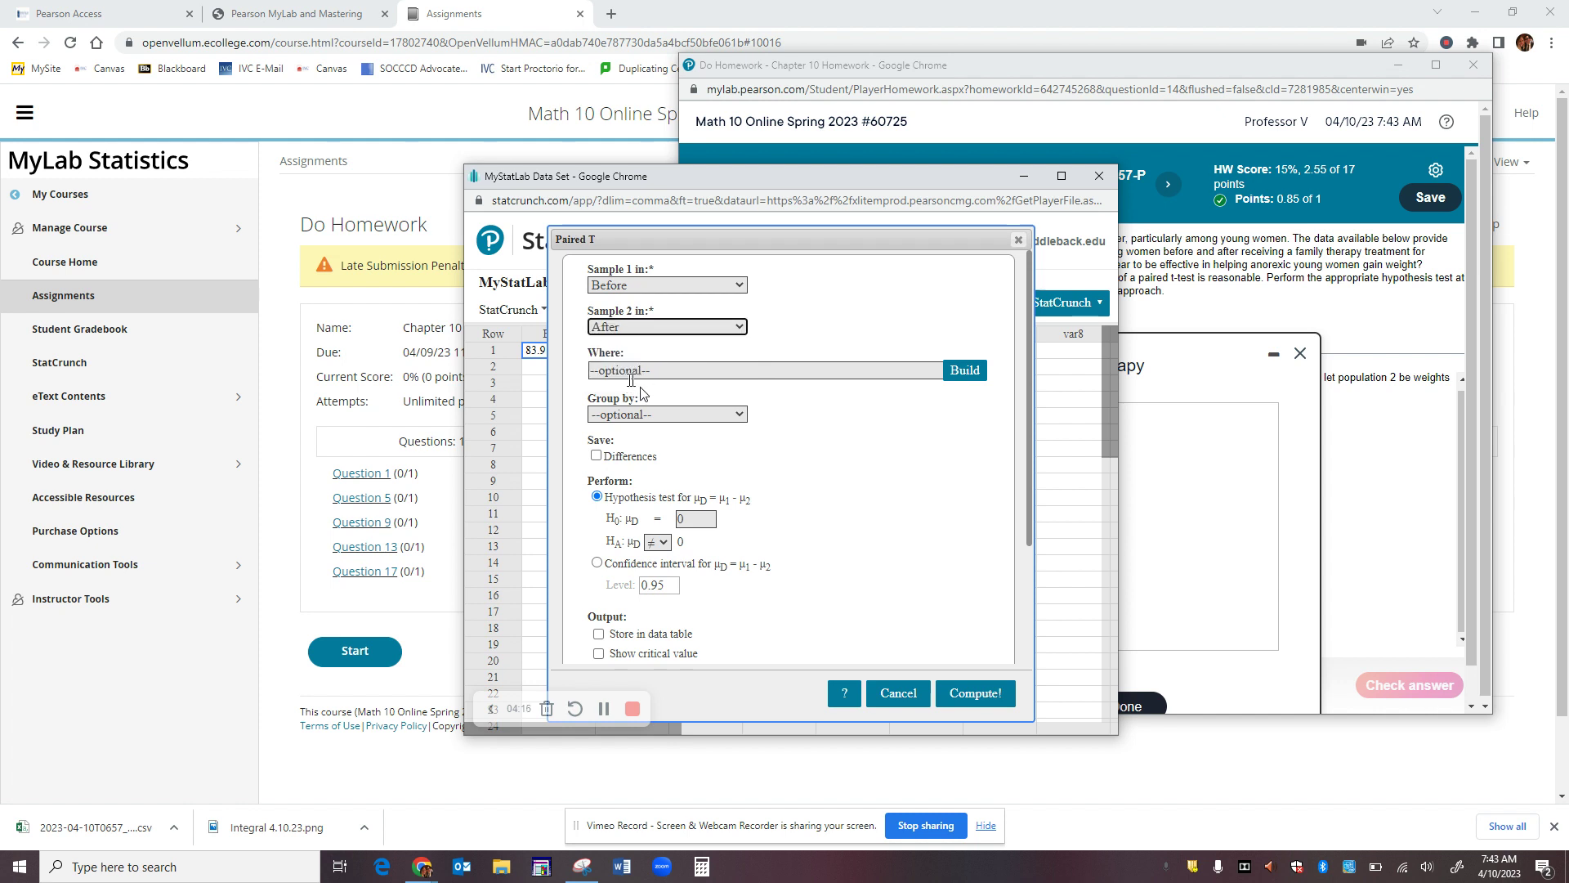
Save the differences, set the alternative hypothesis to μD < 0 and compute the paired test.
click(596, 456)
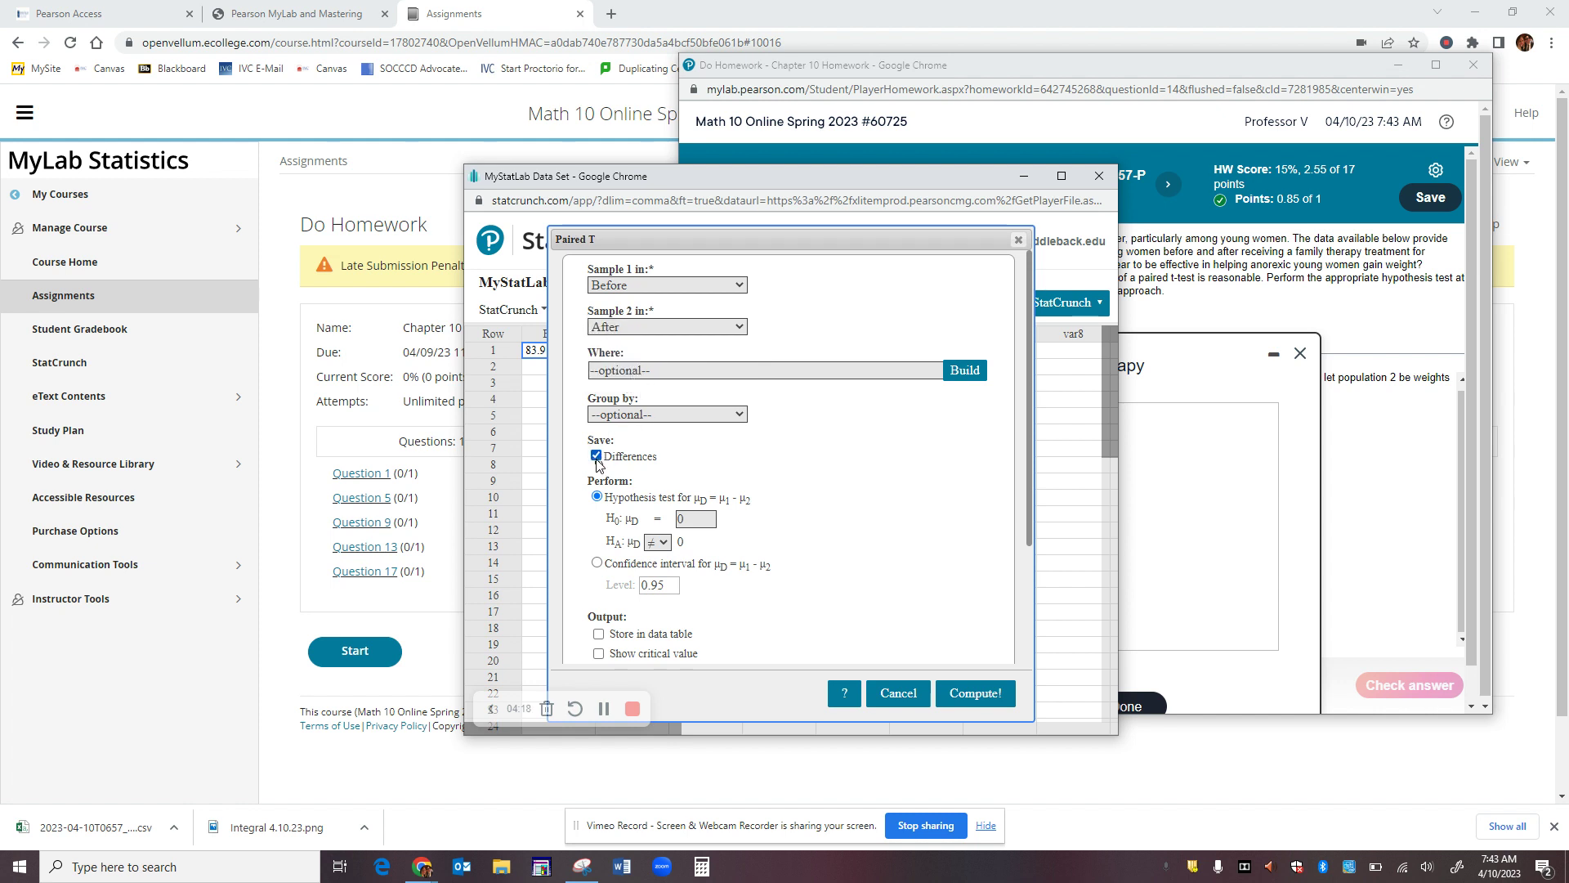
click(666, 554)
click(656, 570)
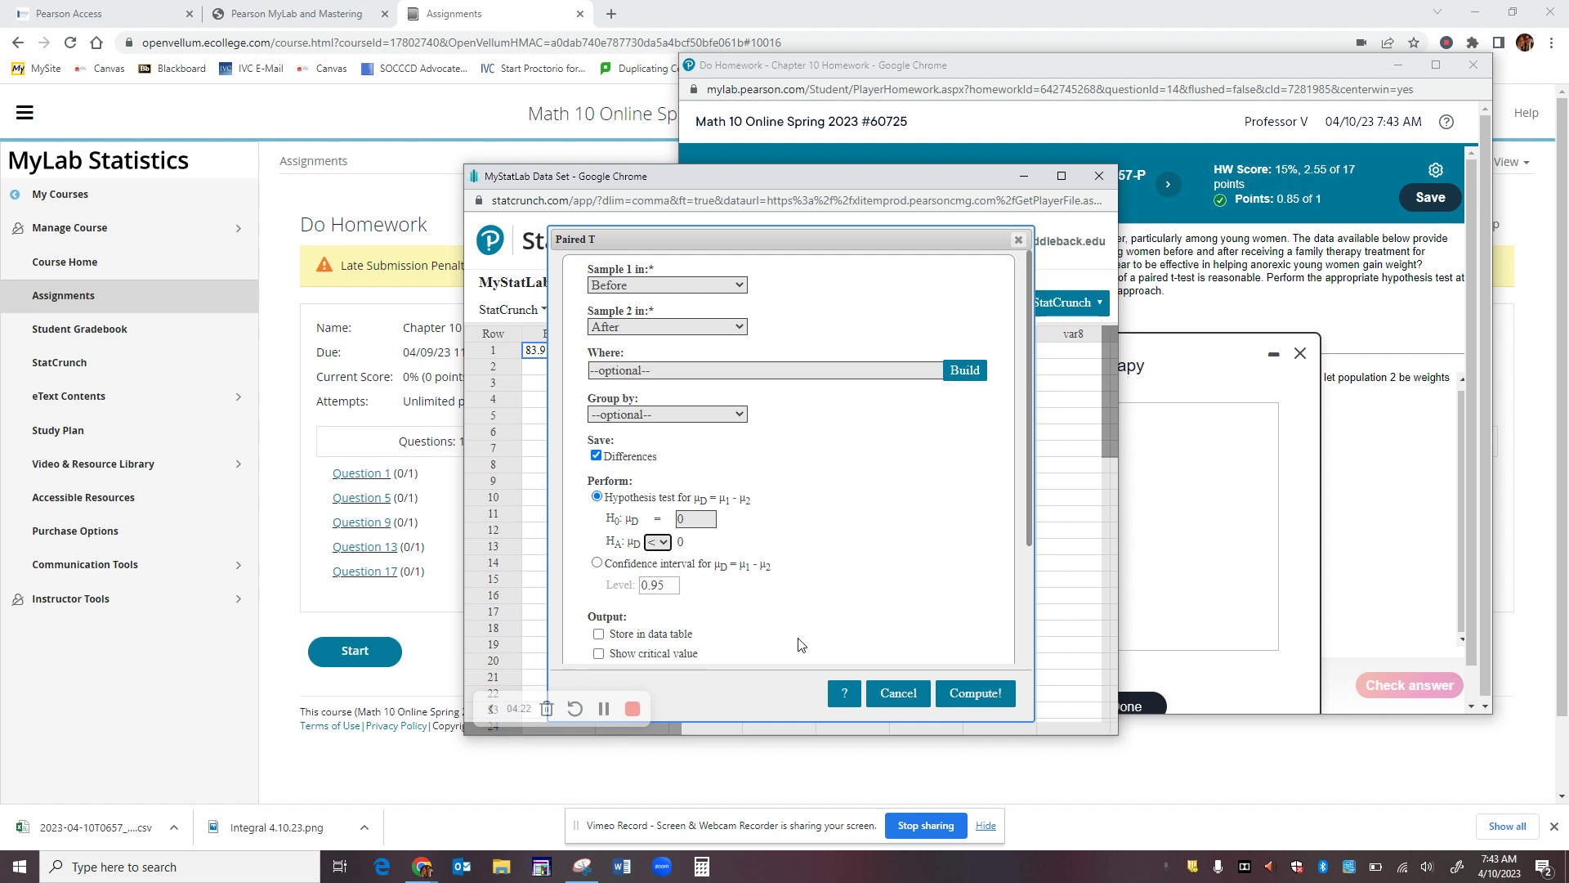
click(977, 704)
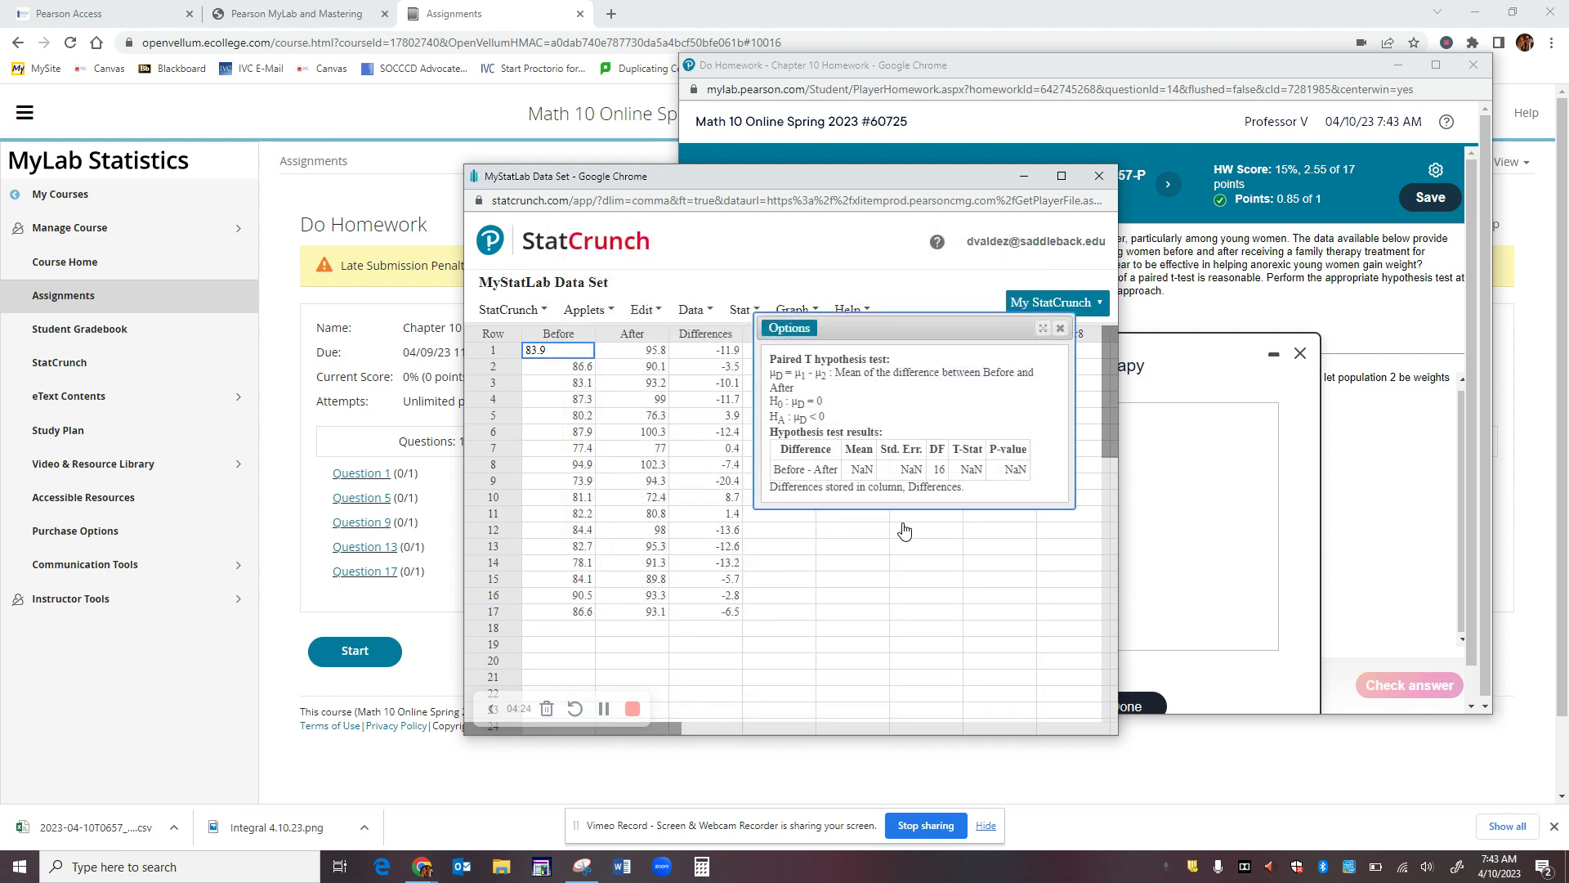
Close the paired T results, move the StatCrunch window beside the homework question and close the weights data table.
click(1060, 328)
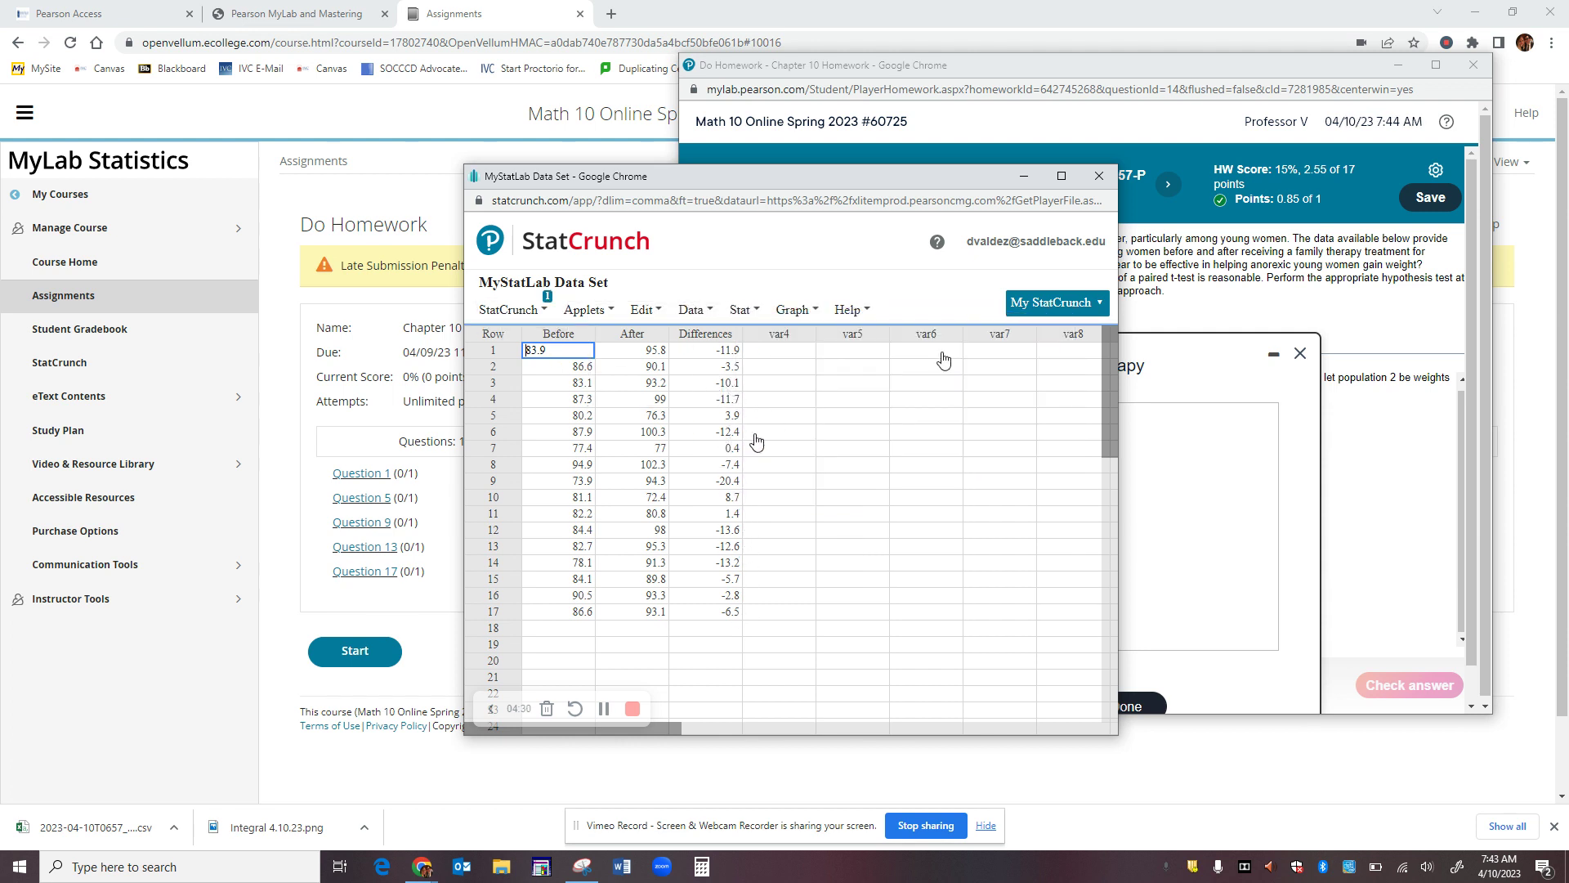
drag(989, 180, 703, 161)
click(1302, 358)
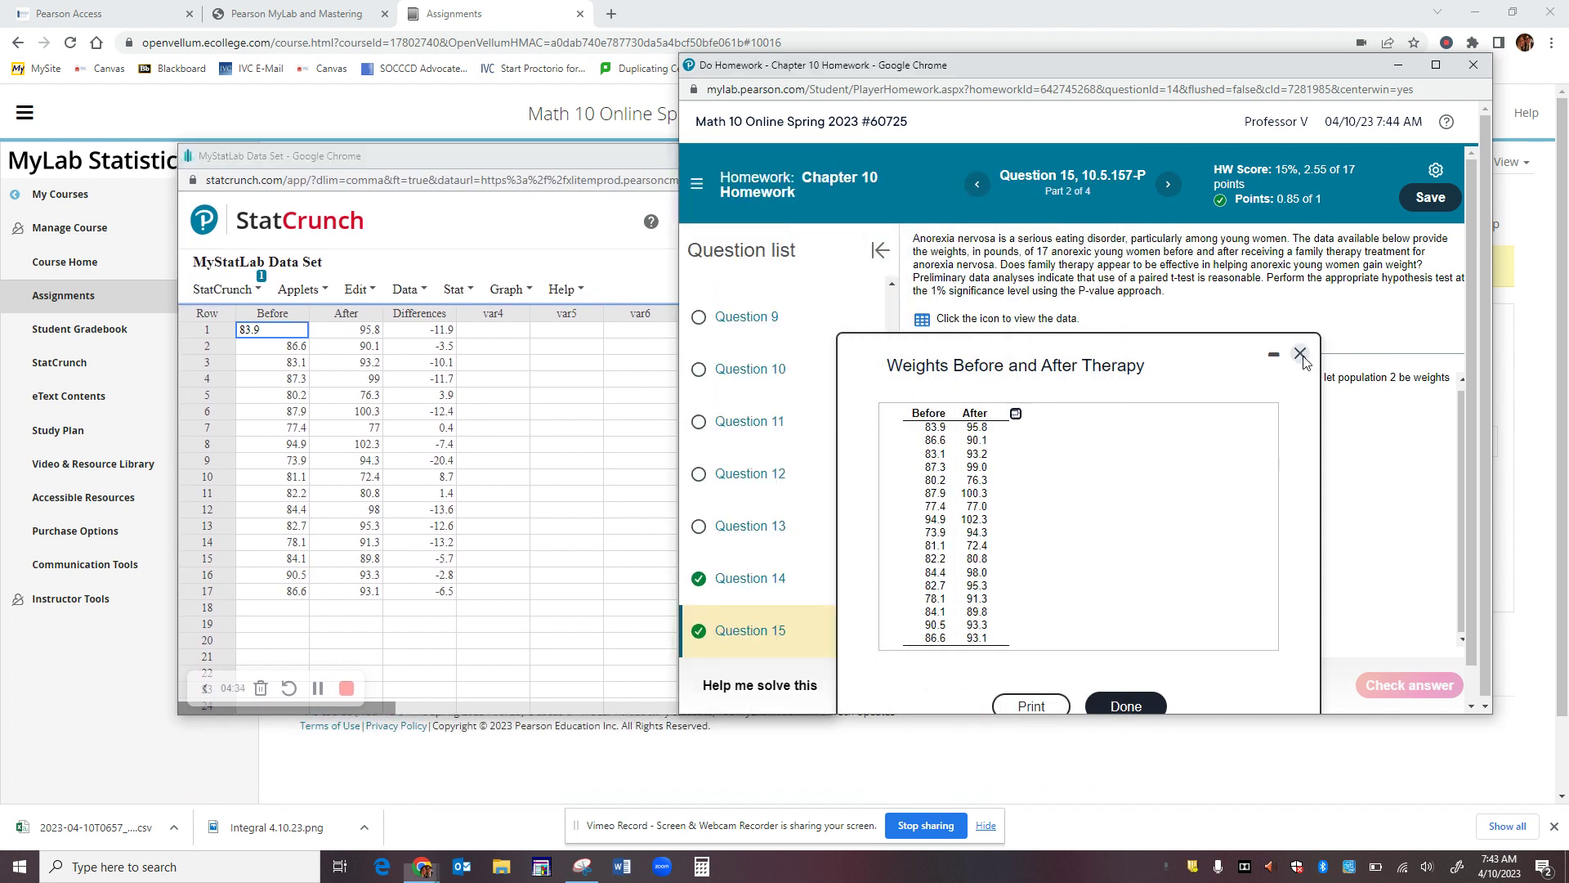
click(1300, 354)
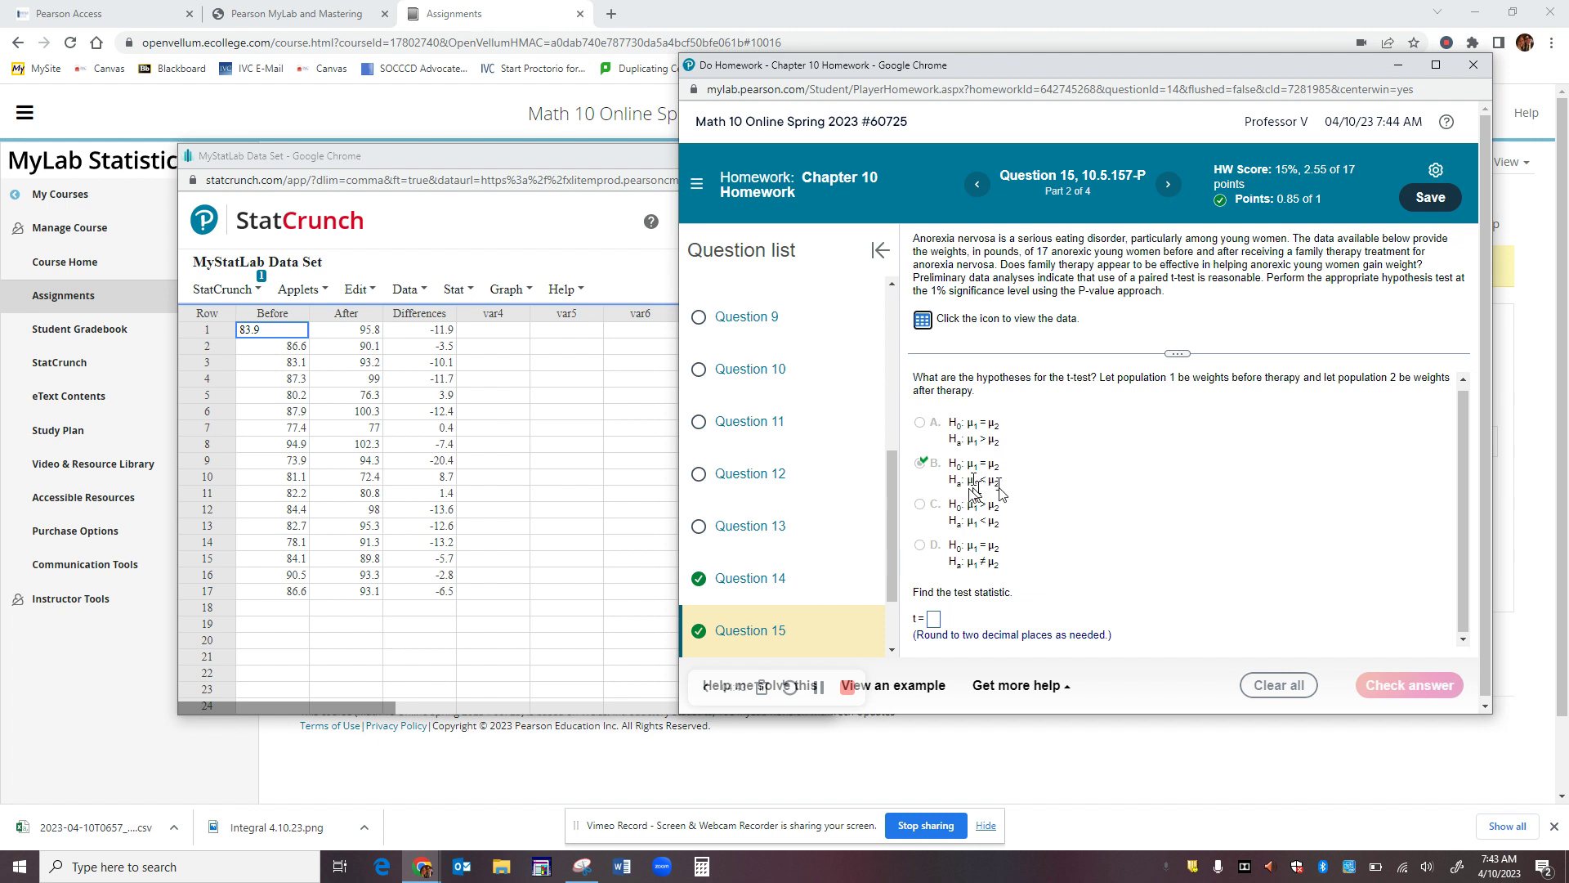
Run a one-sample T hypothesis test from data on the Differences column with the alternative μ < 0.
click(376, 294)
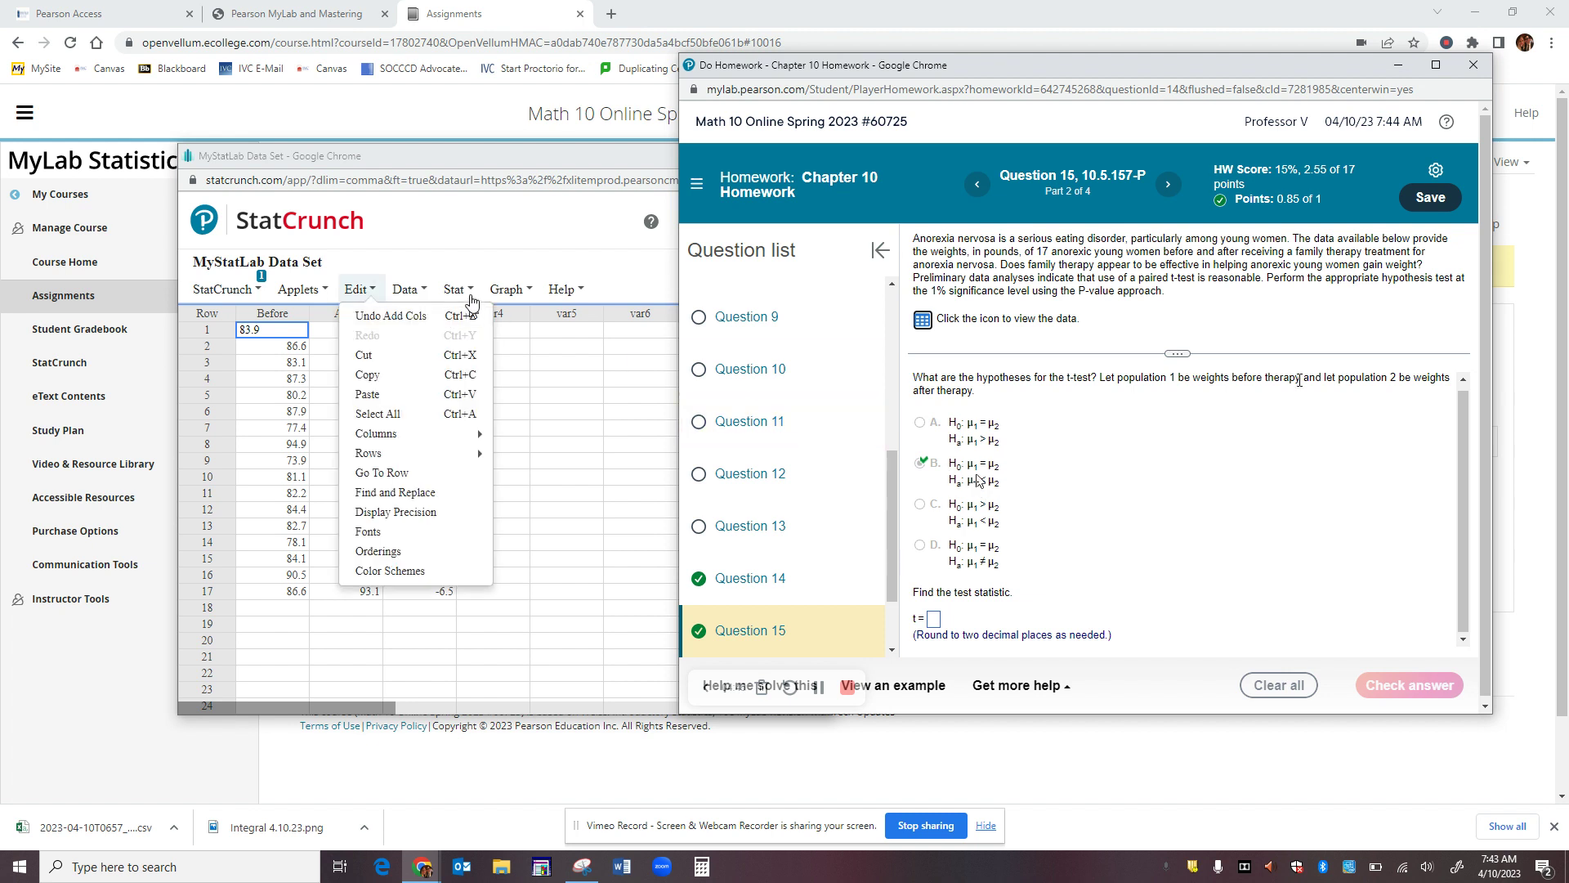
click(464, 292)
mouse_move(470, 393)
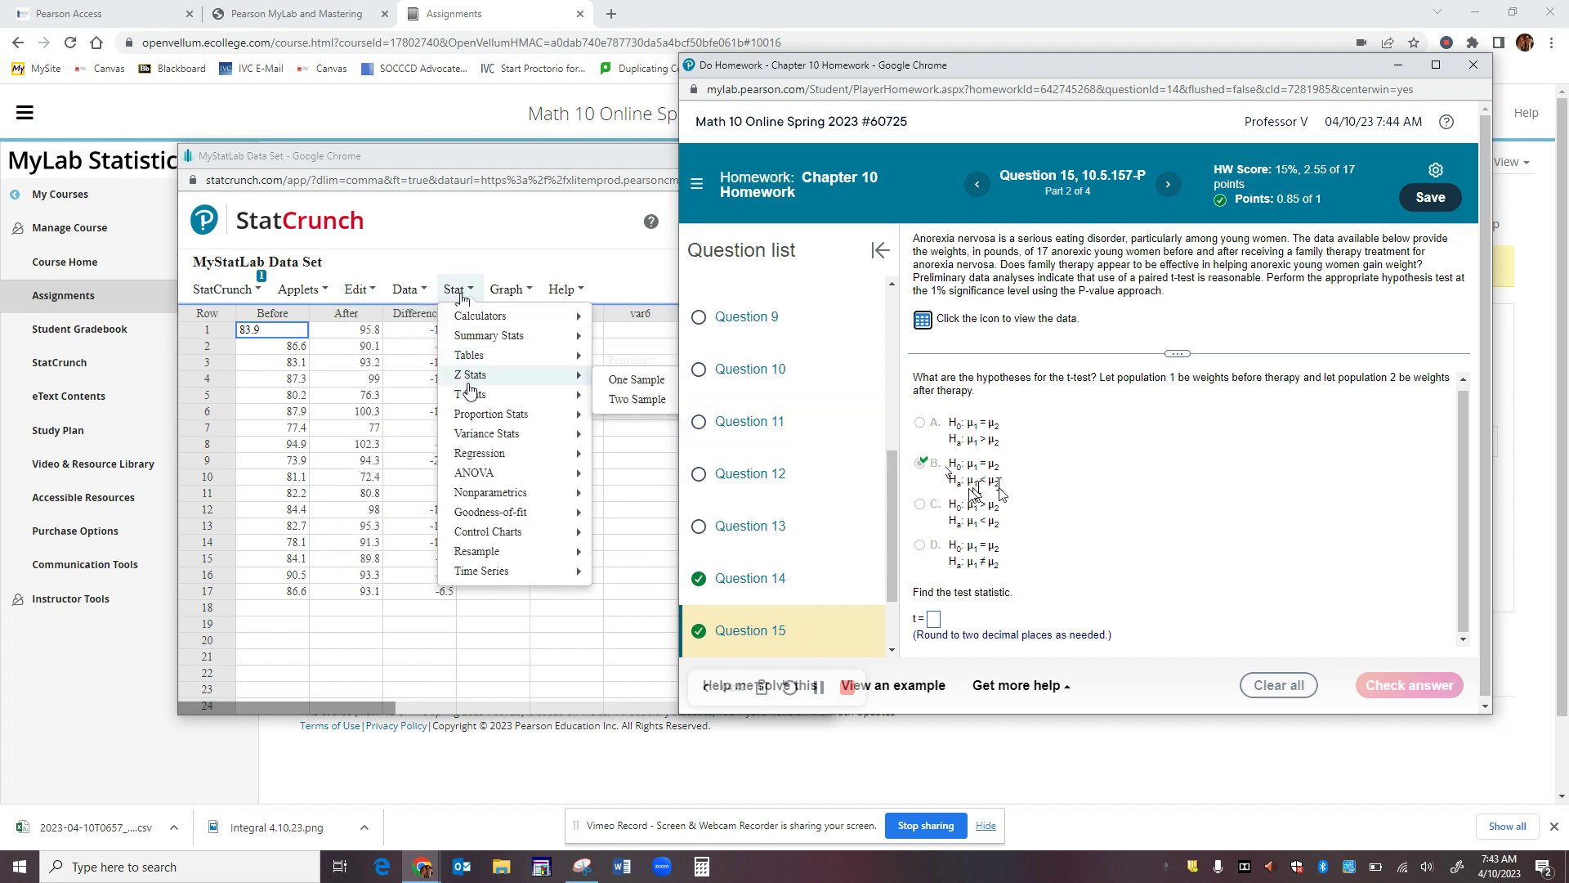
click(635, 400)
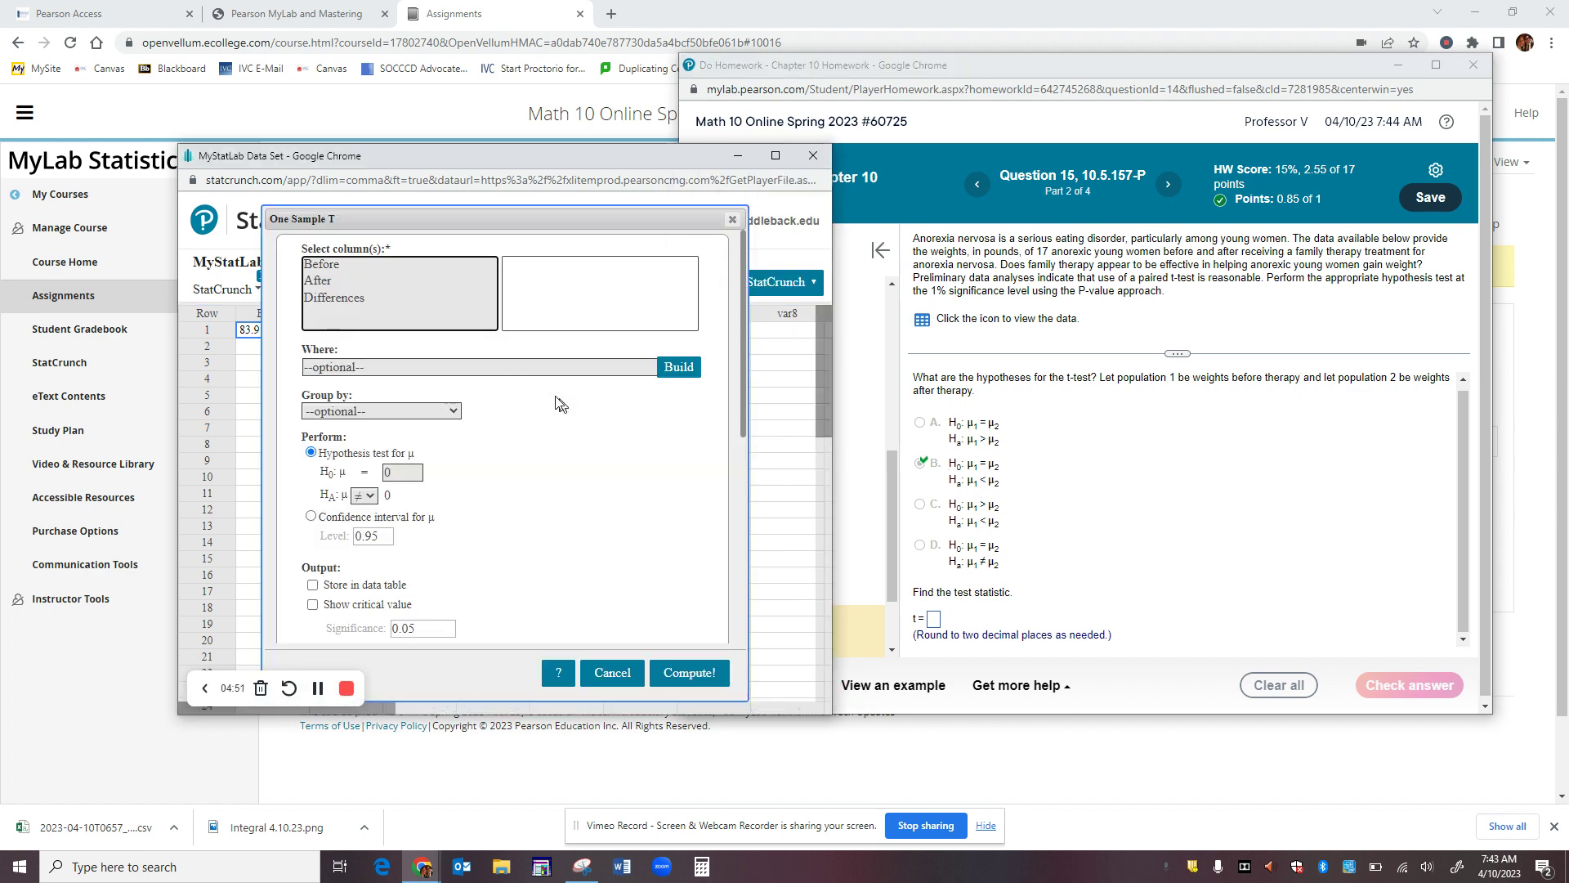
click(353, 296)
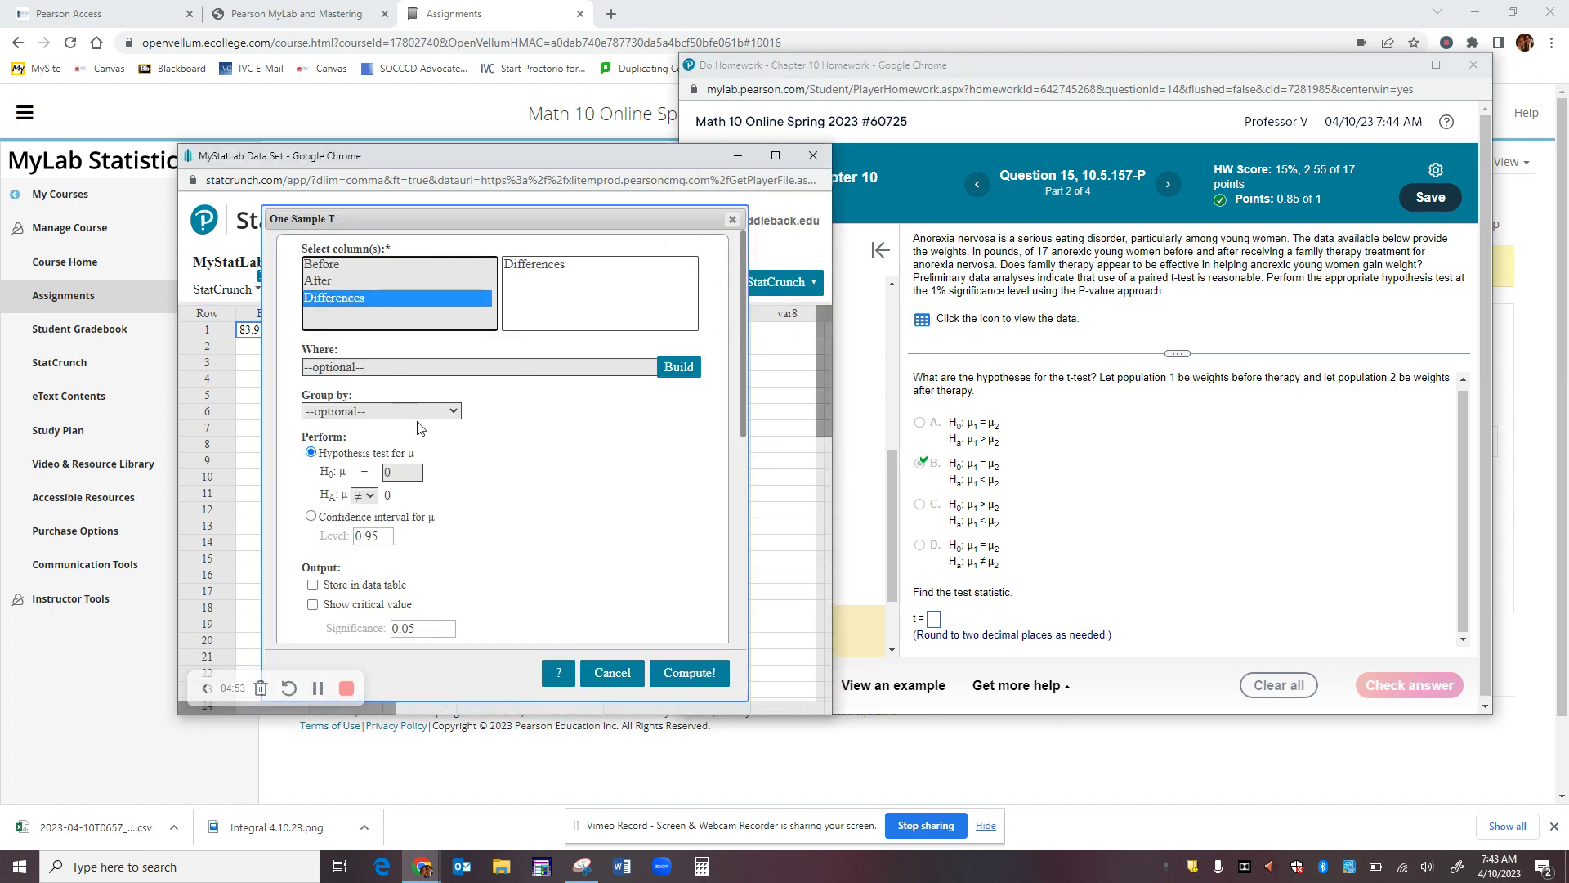
click(364, 495)
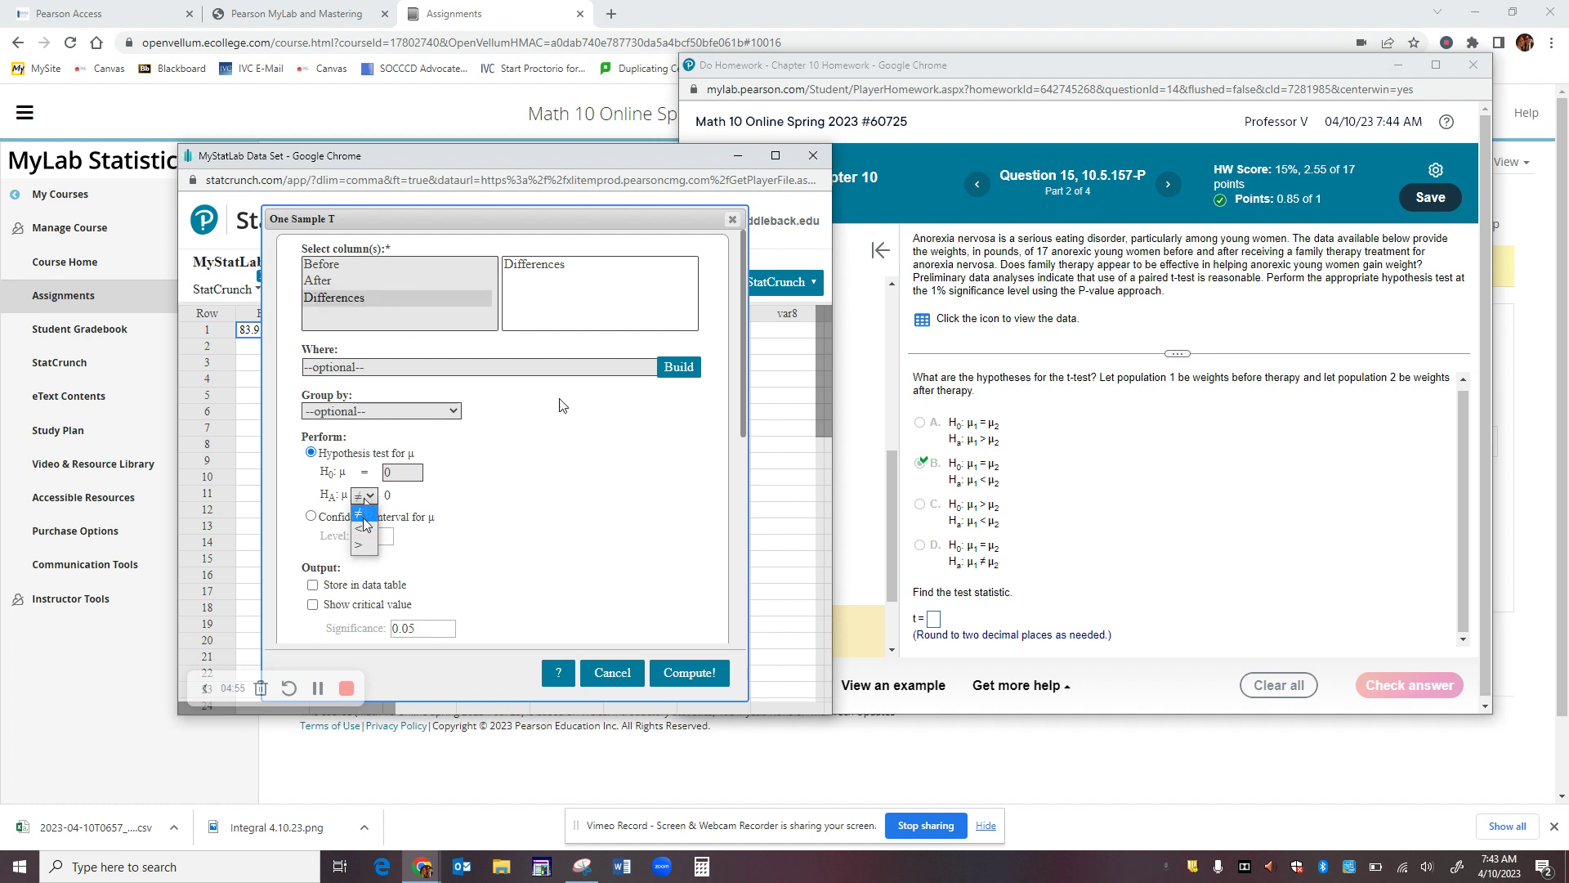
click(361, 529)
click(689, 678)
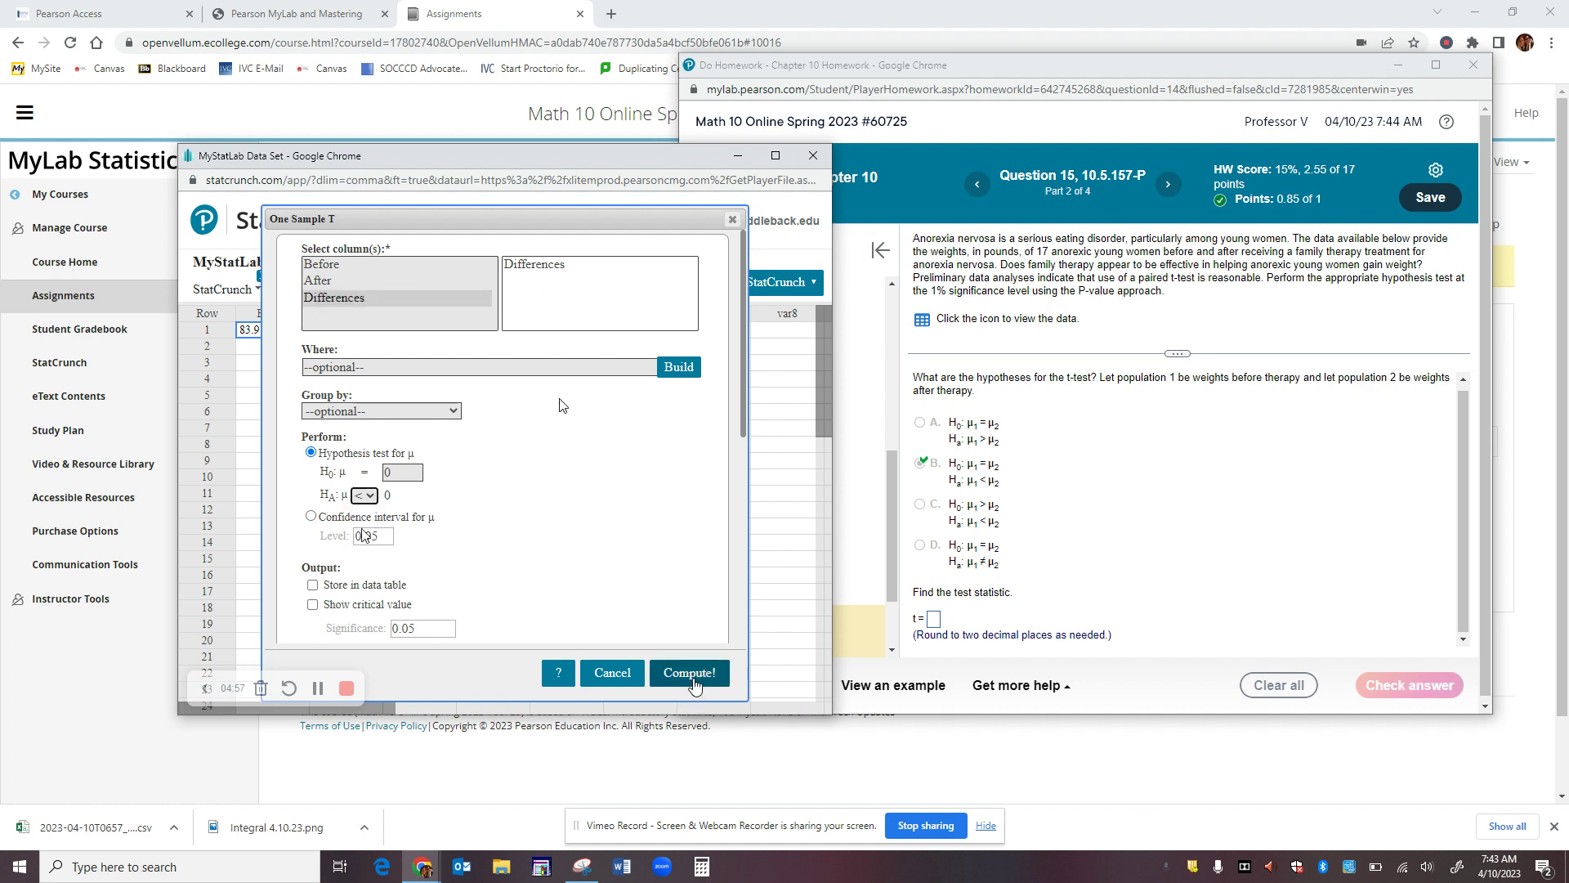
Bring the full one-sample T results into view and submit -3.80 as the test statistic t for Question 15.
click(934, 619)
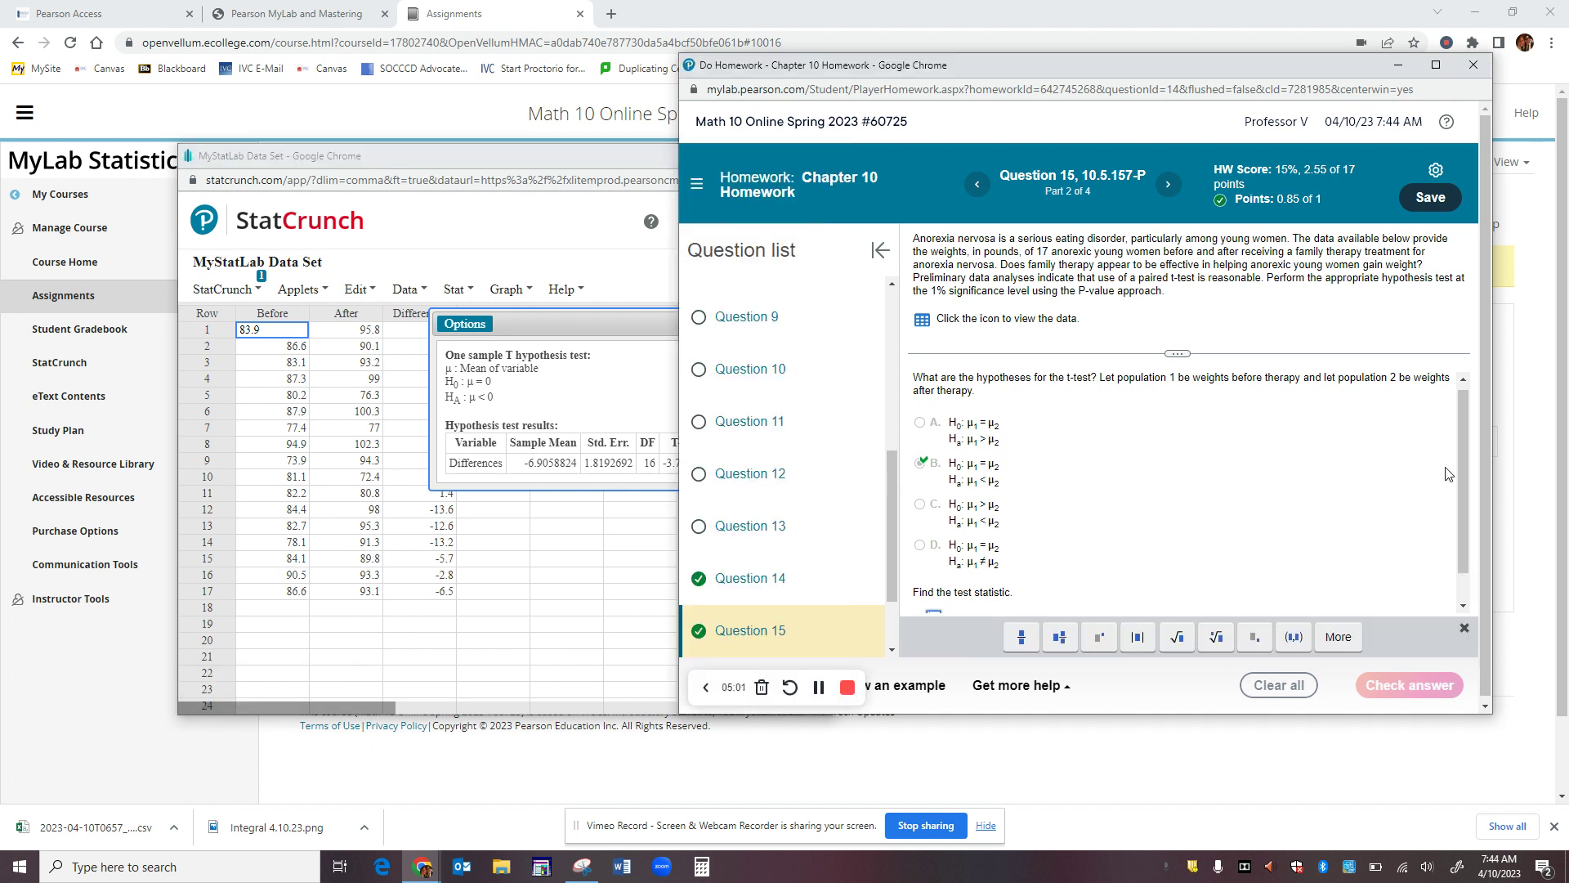
drag(1463, 468, 1466, 556)
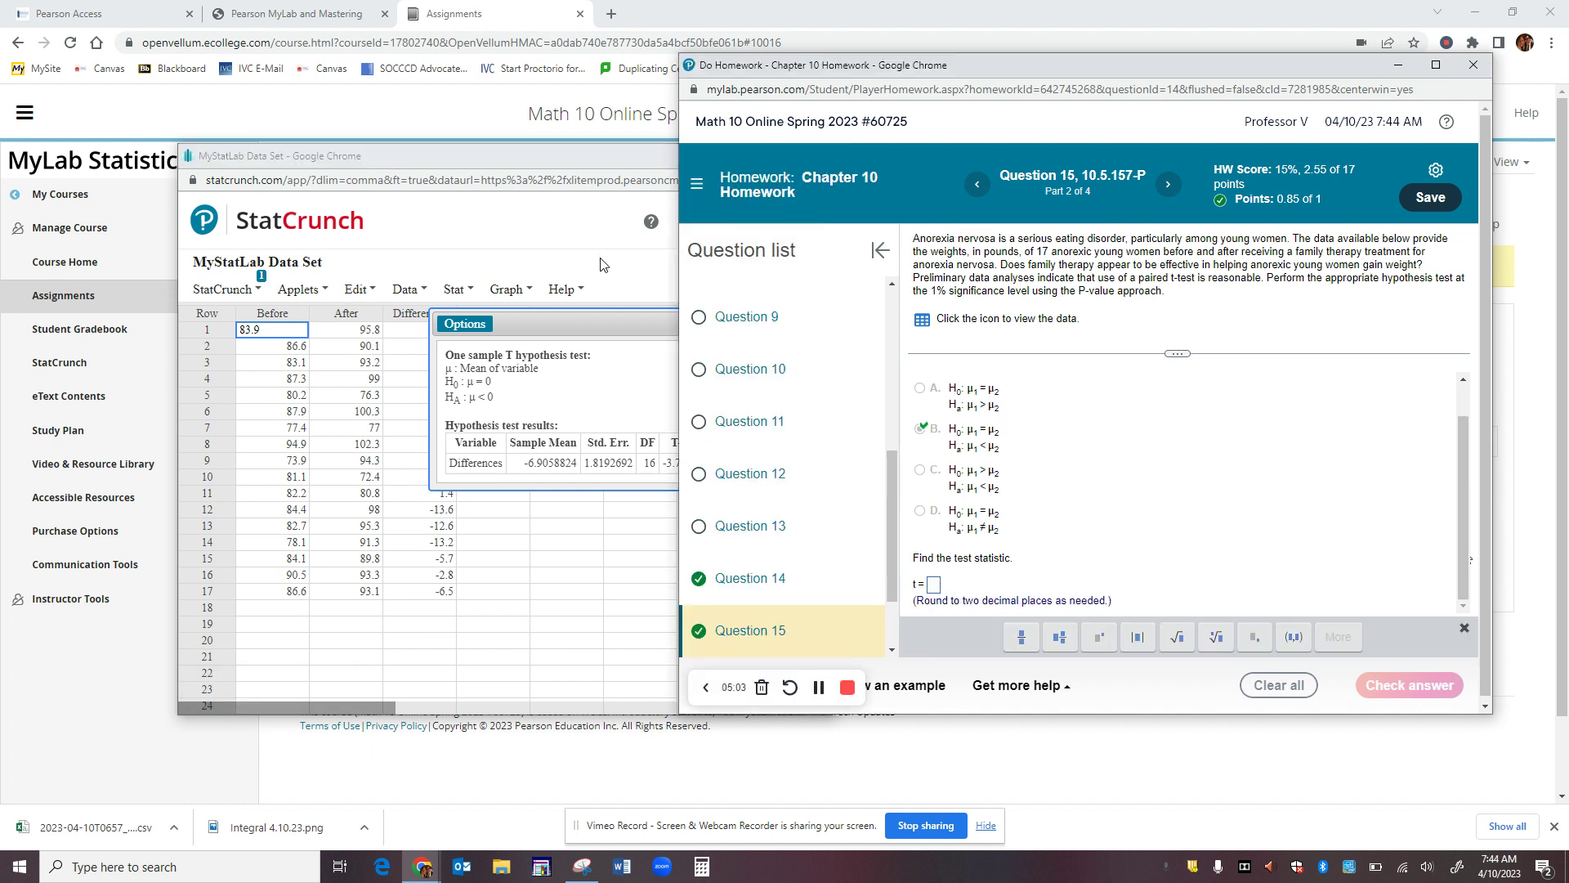
drag(602, 320, 449, 332)
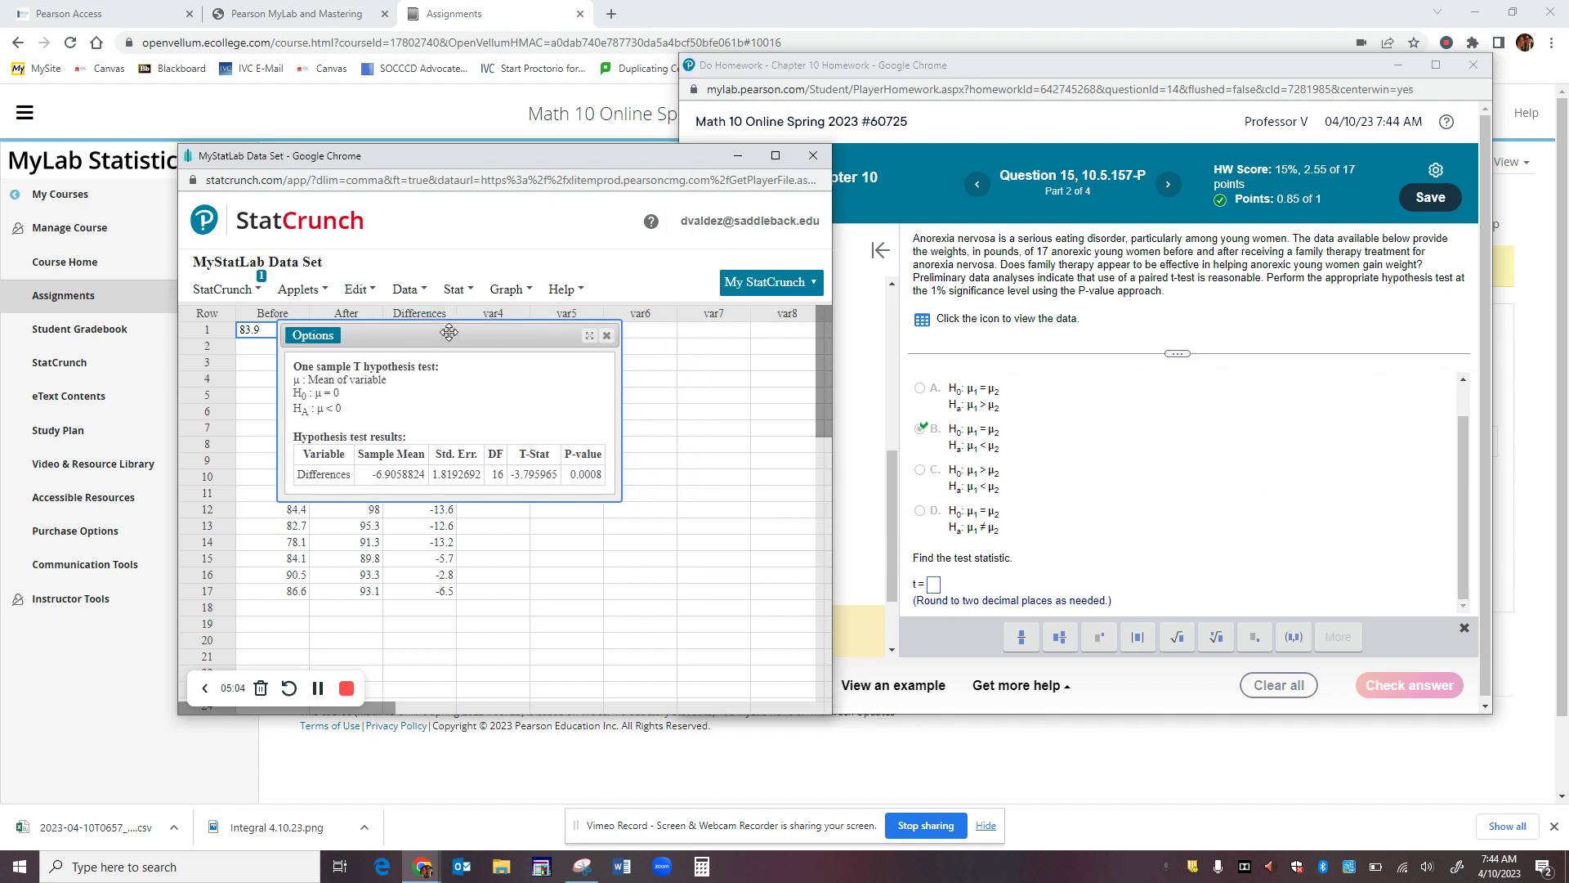
click(961, 591)
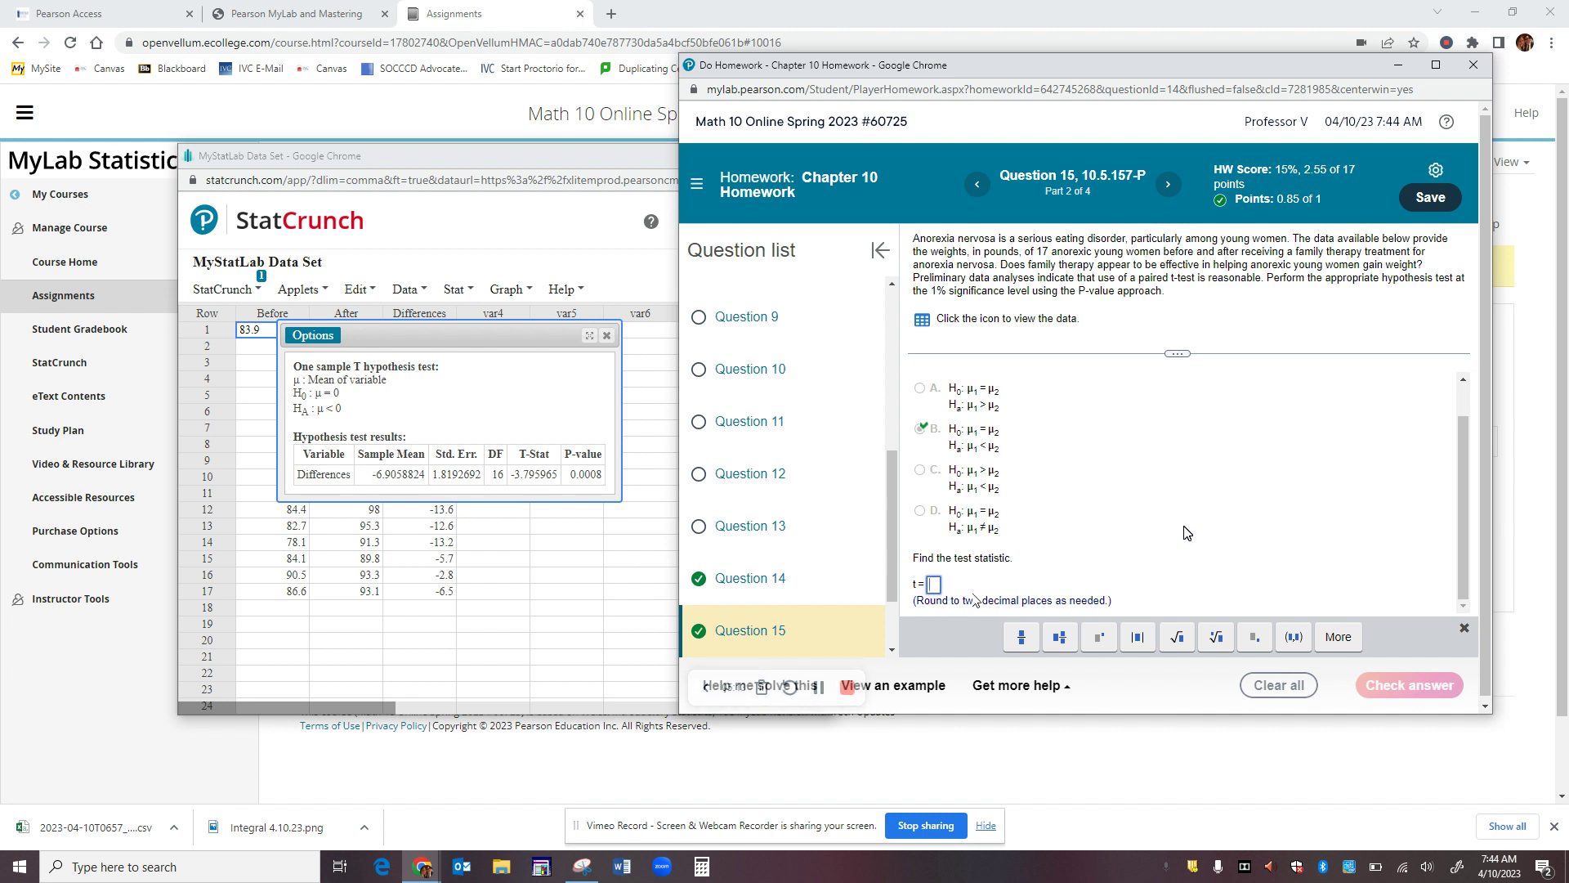
text(-)
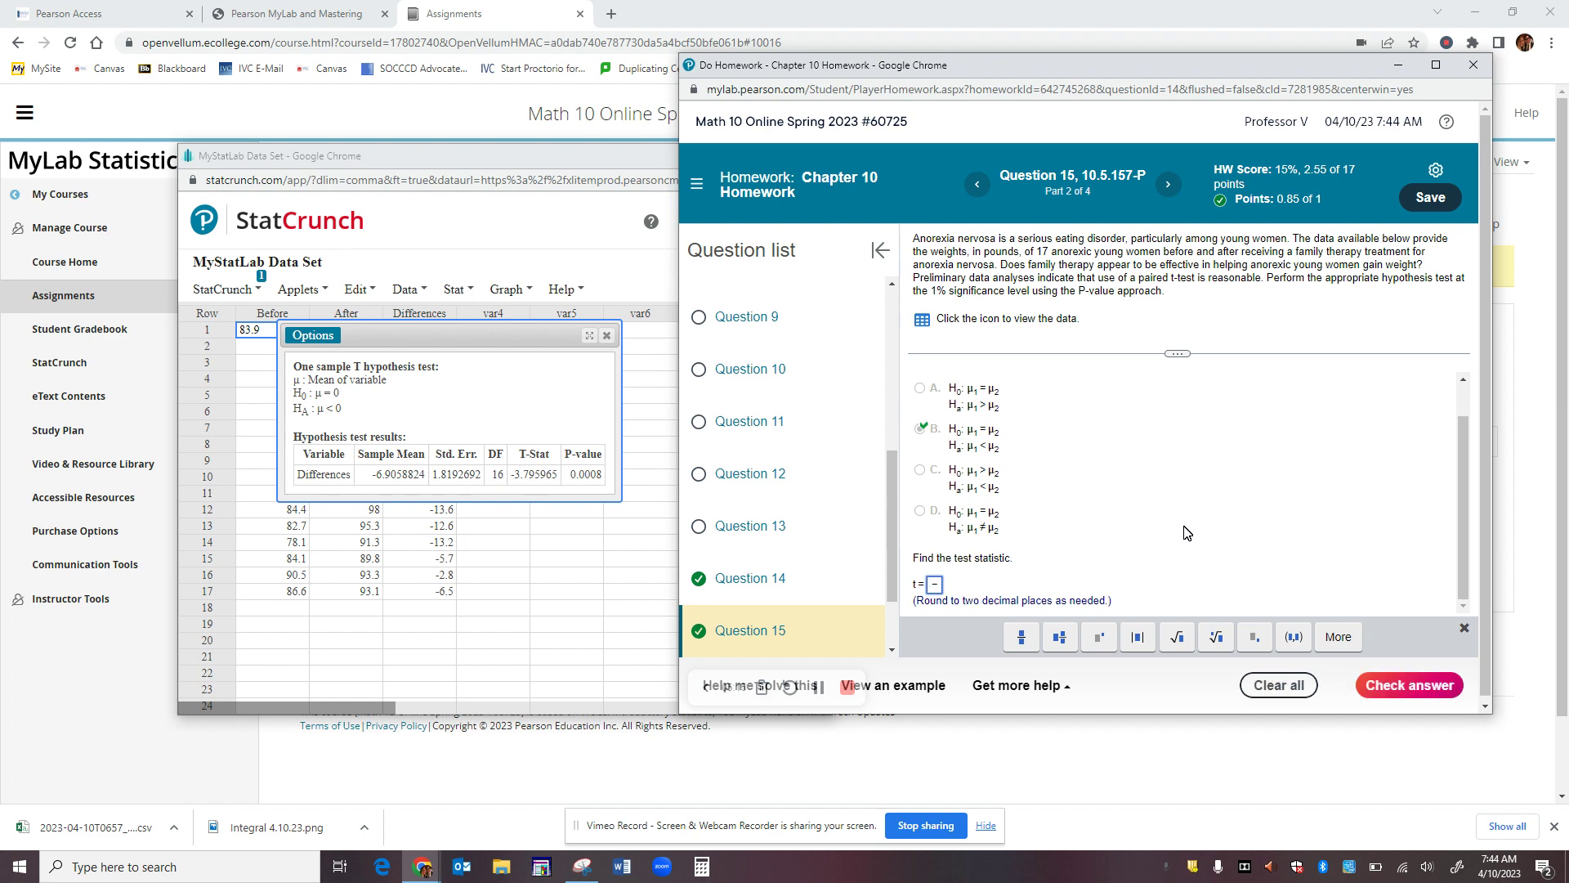
text(3.80)
key(Return)
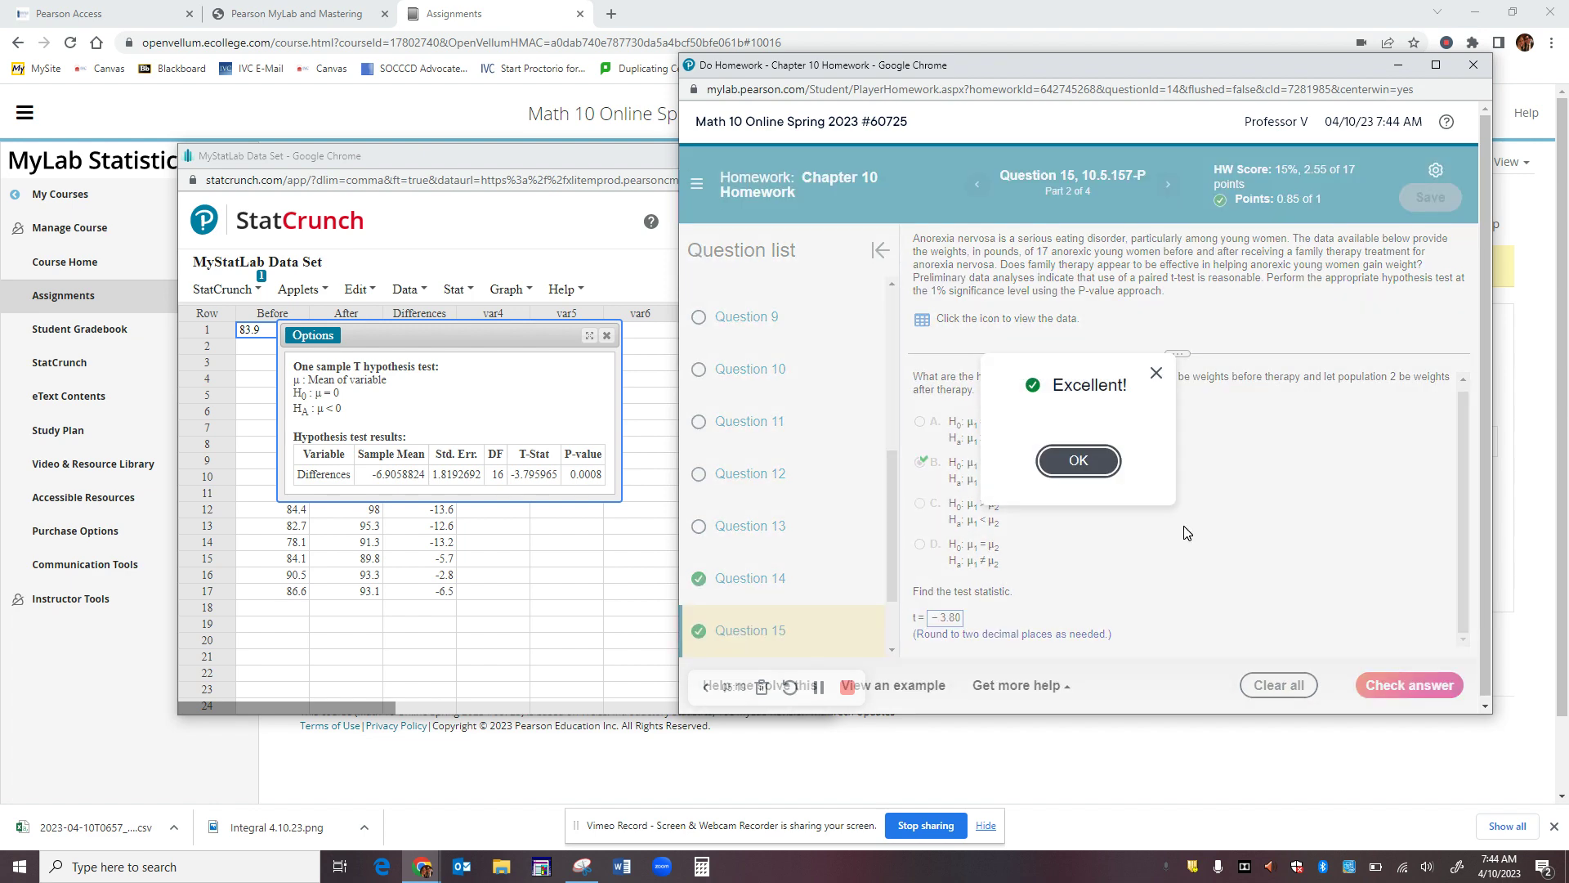
key(Return)
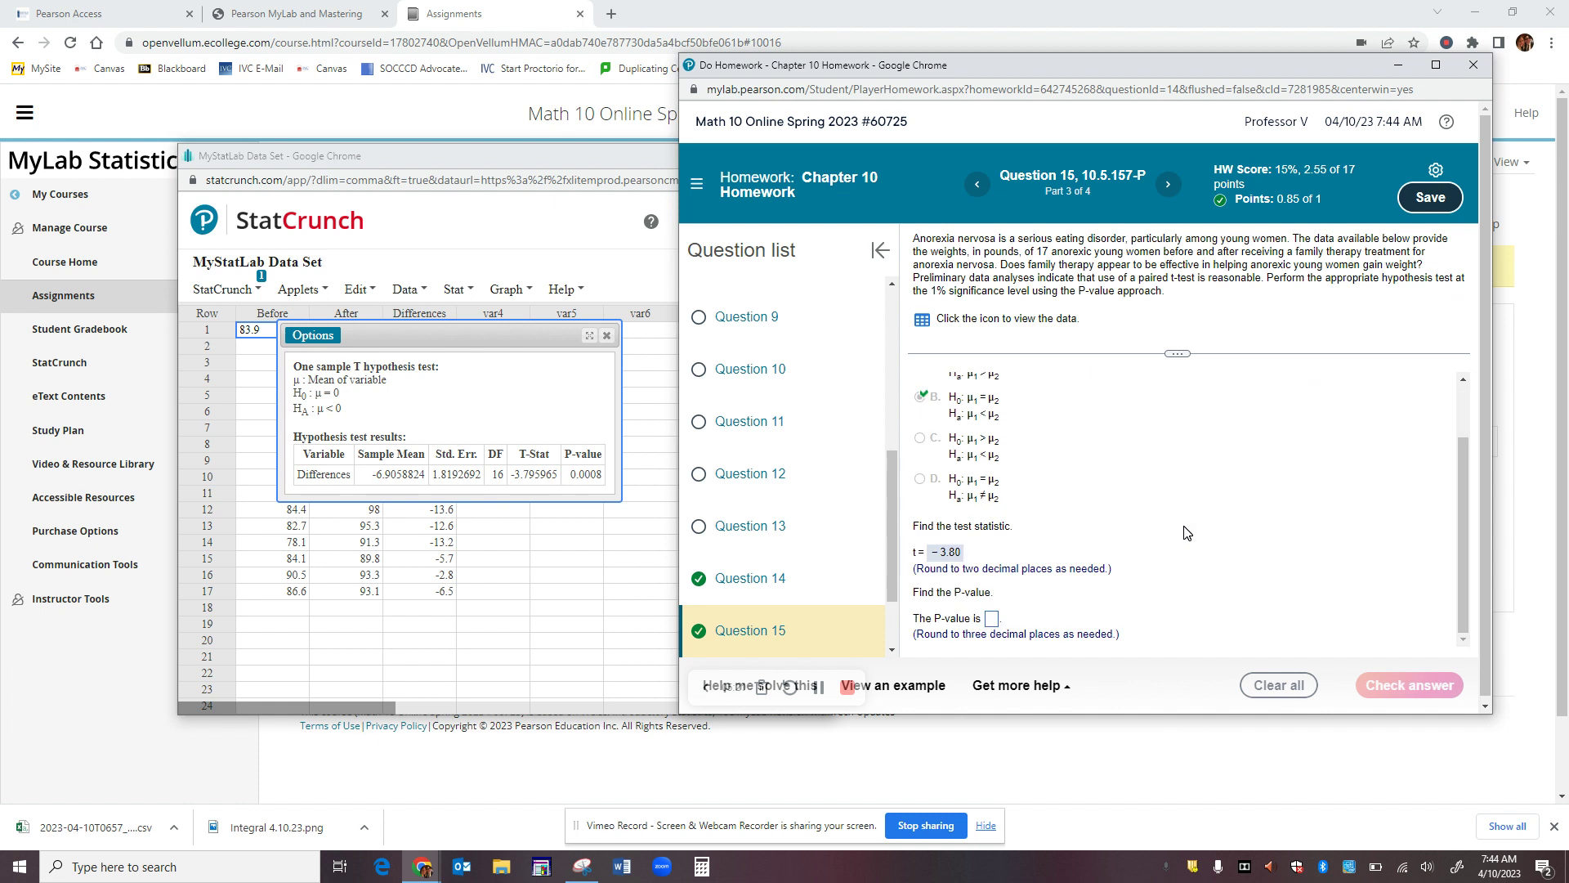
Submit .001 as the P-value for Question 15.
click(992, 620)
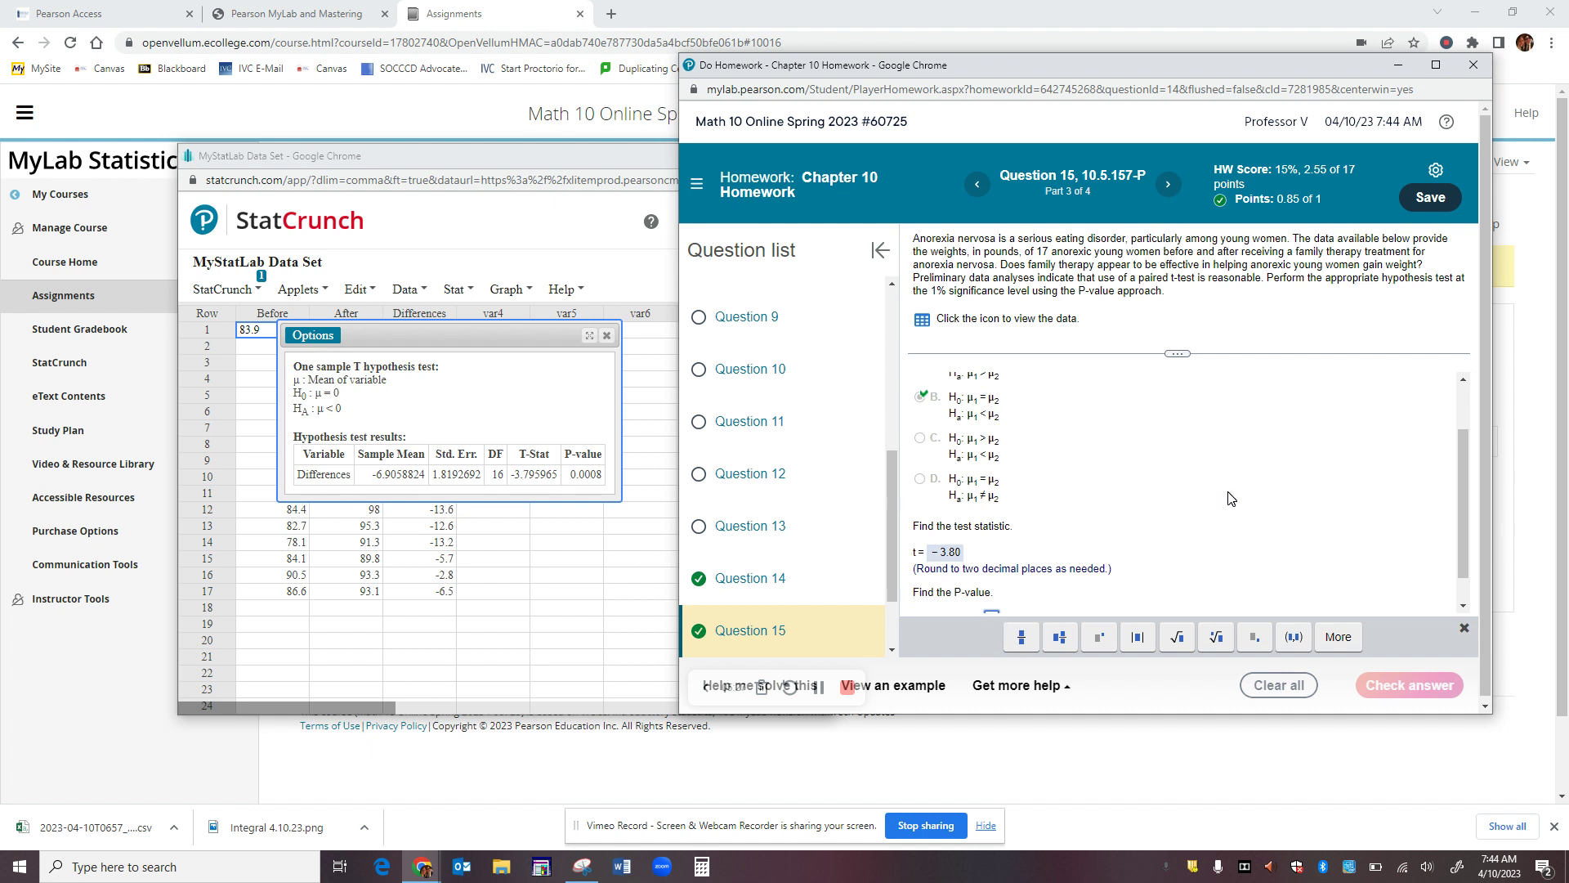
text(.00)
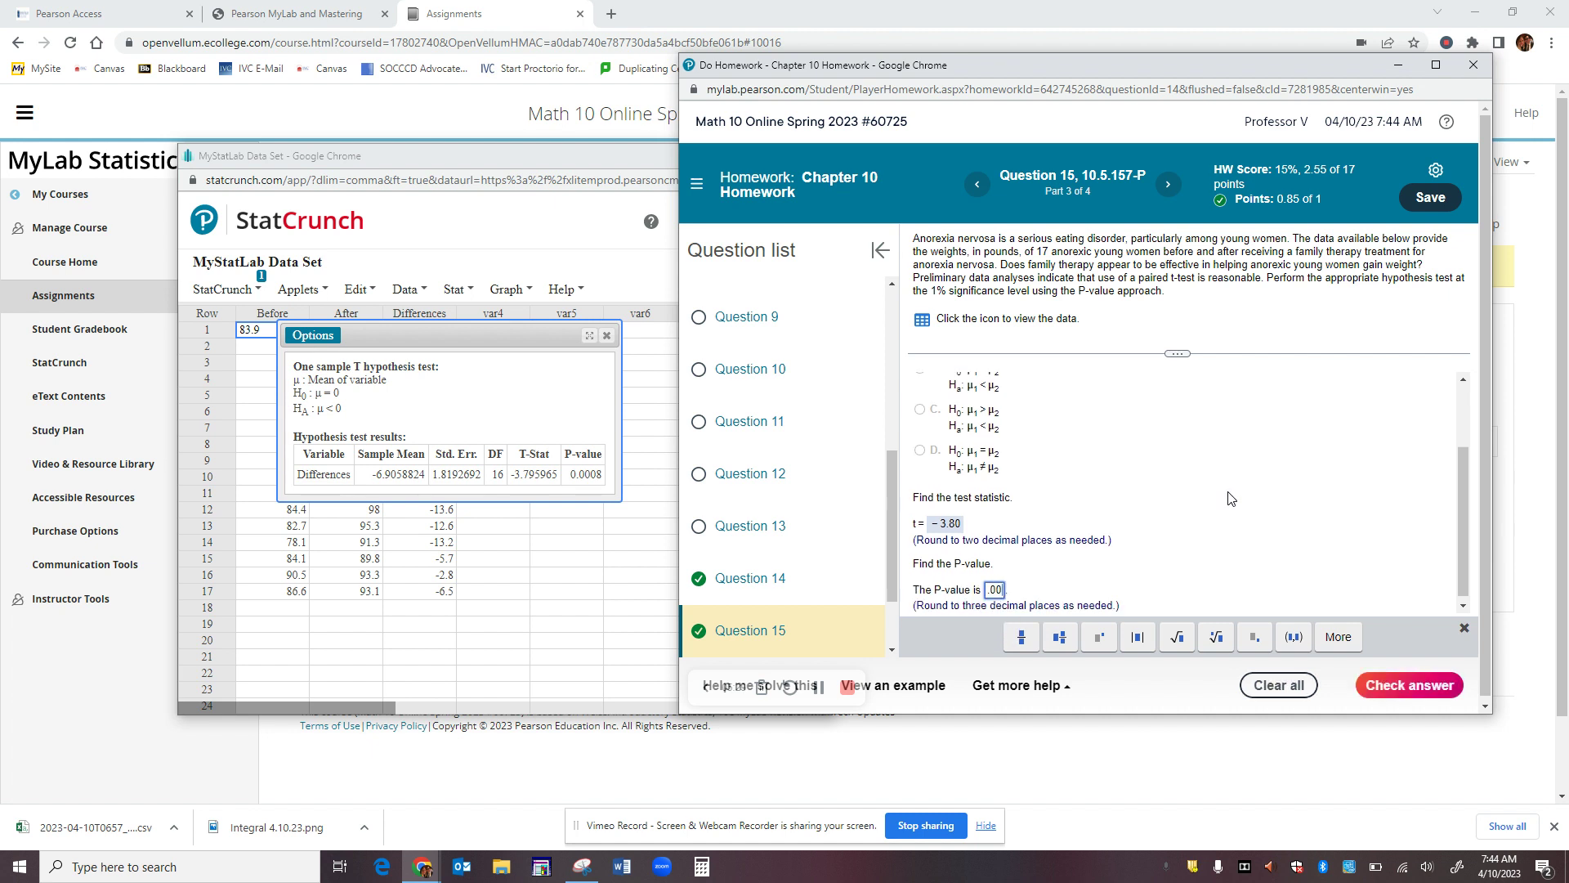
text(1)
key(Return)
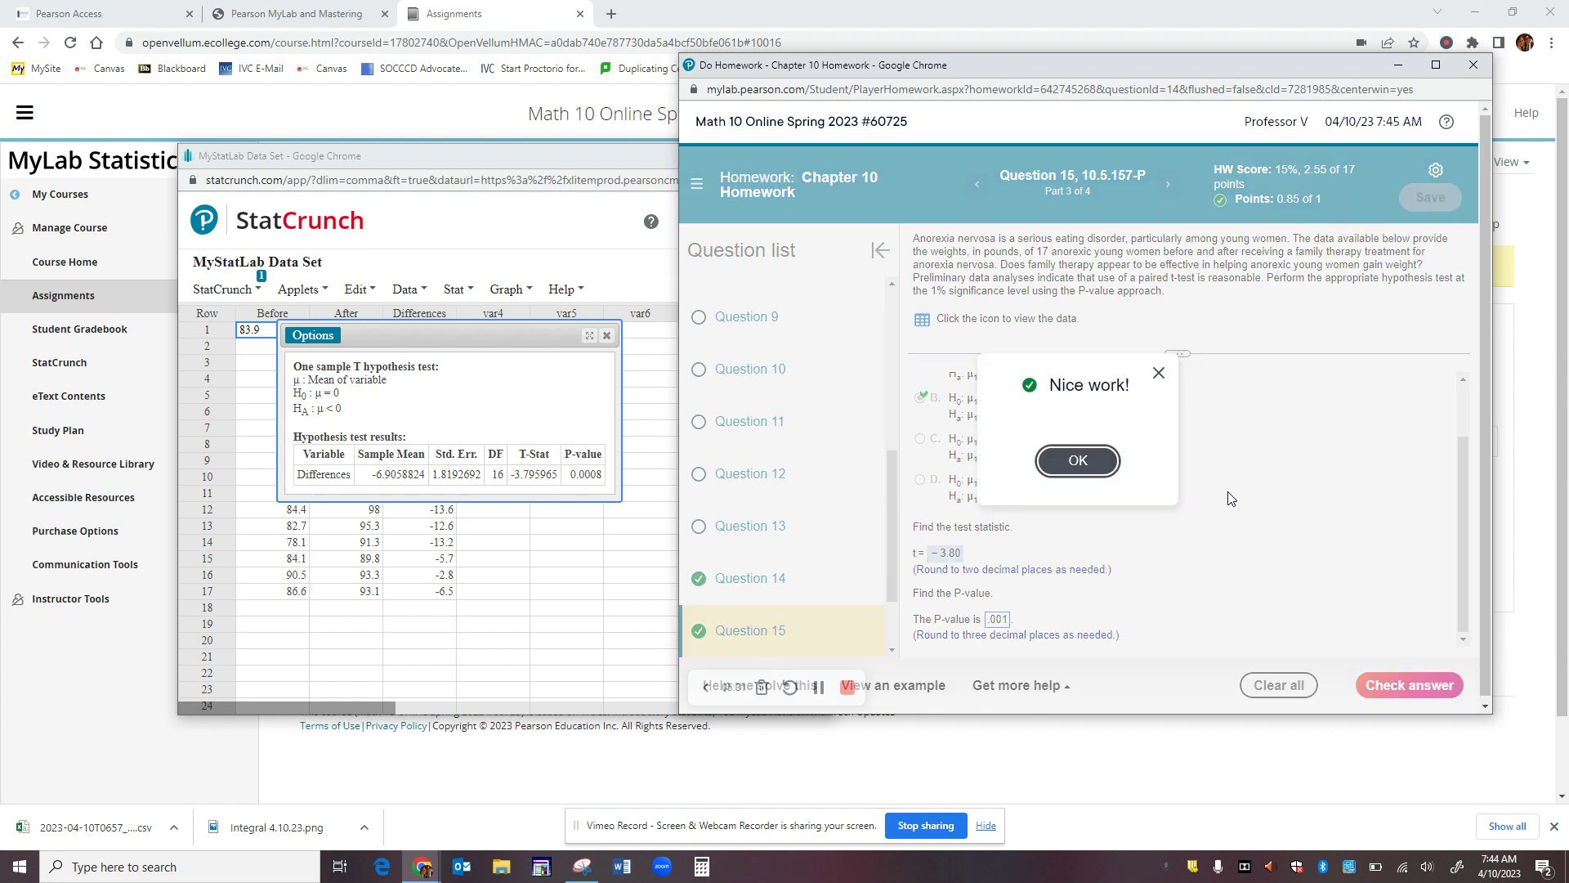
key(Return)
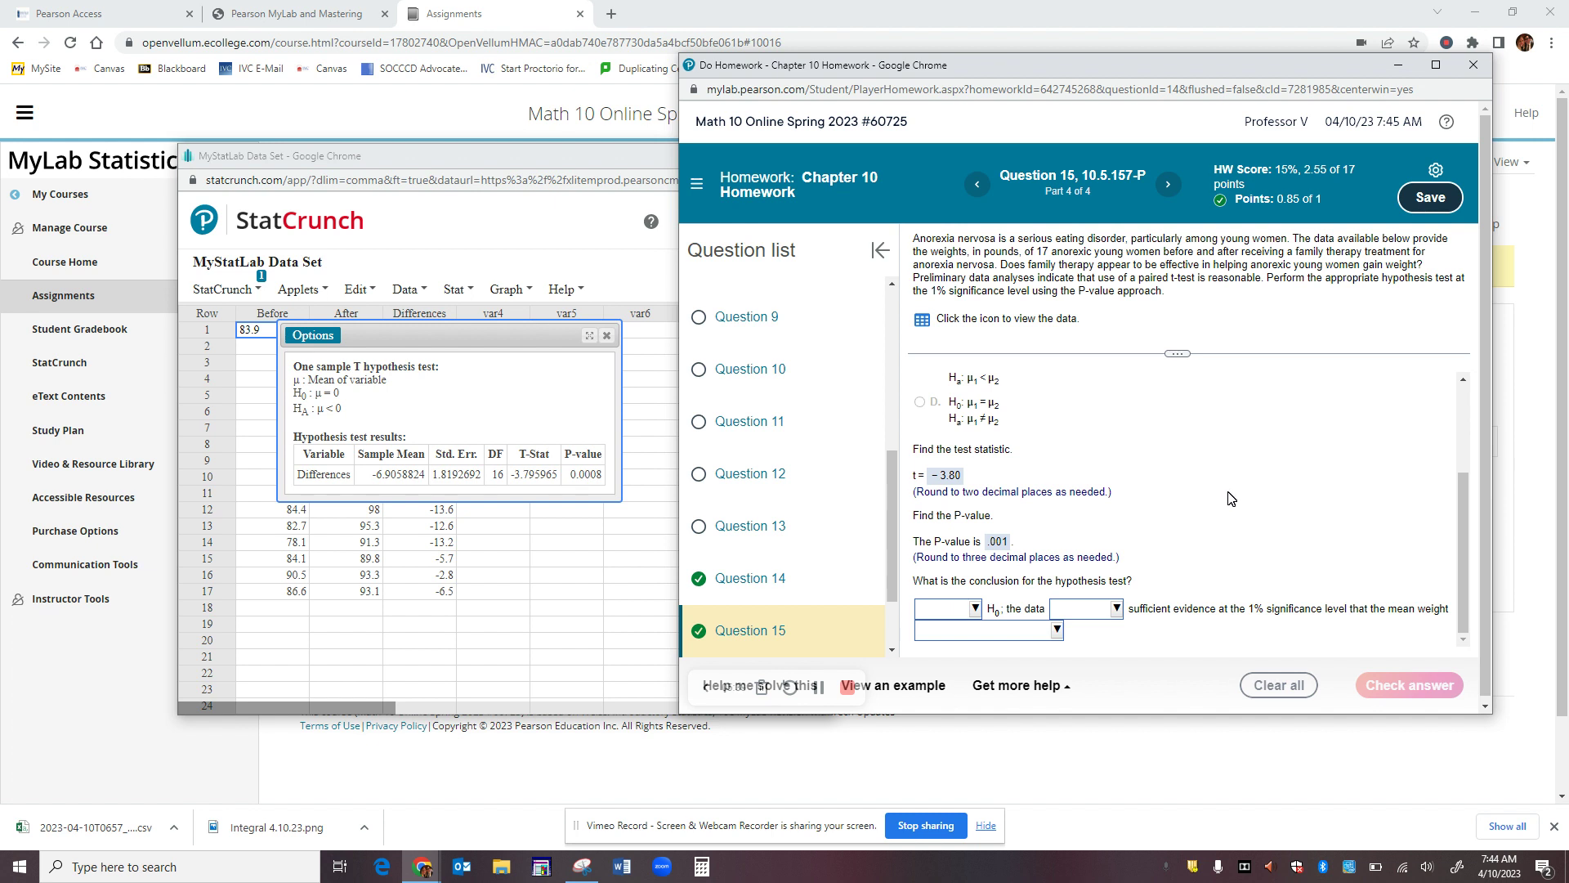
Submit the Question 15 conclusion: Reject H0, the data provide sufficient evidence that the mean weight after therapy is greater.
click(973, 609)
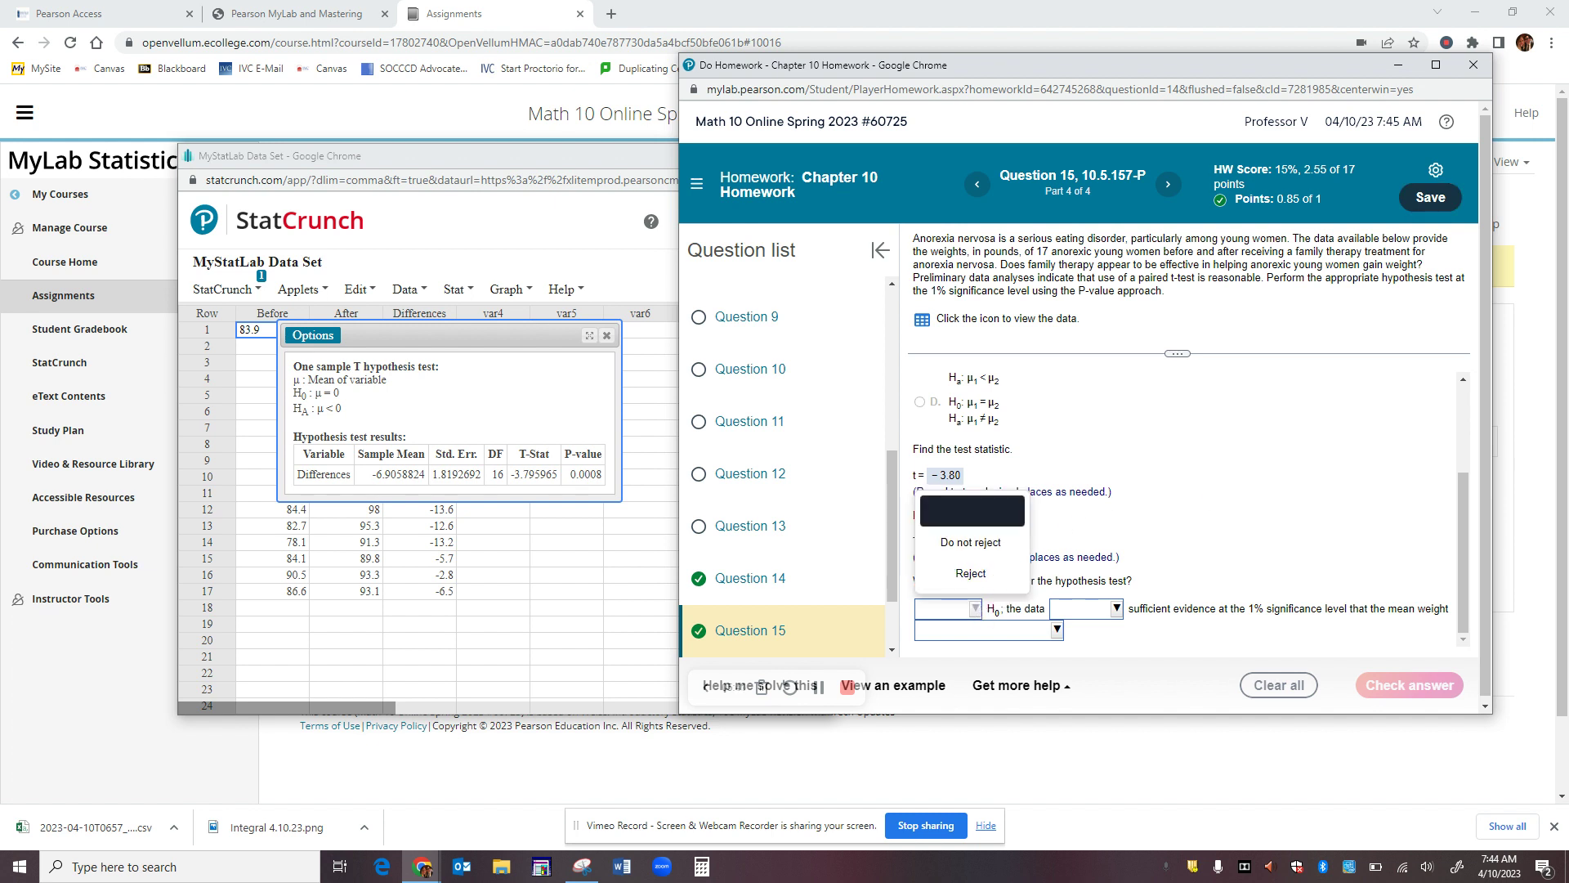
click(971, 573)
click(1117, 610)
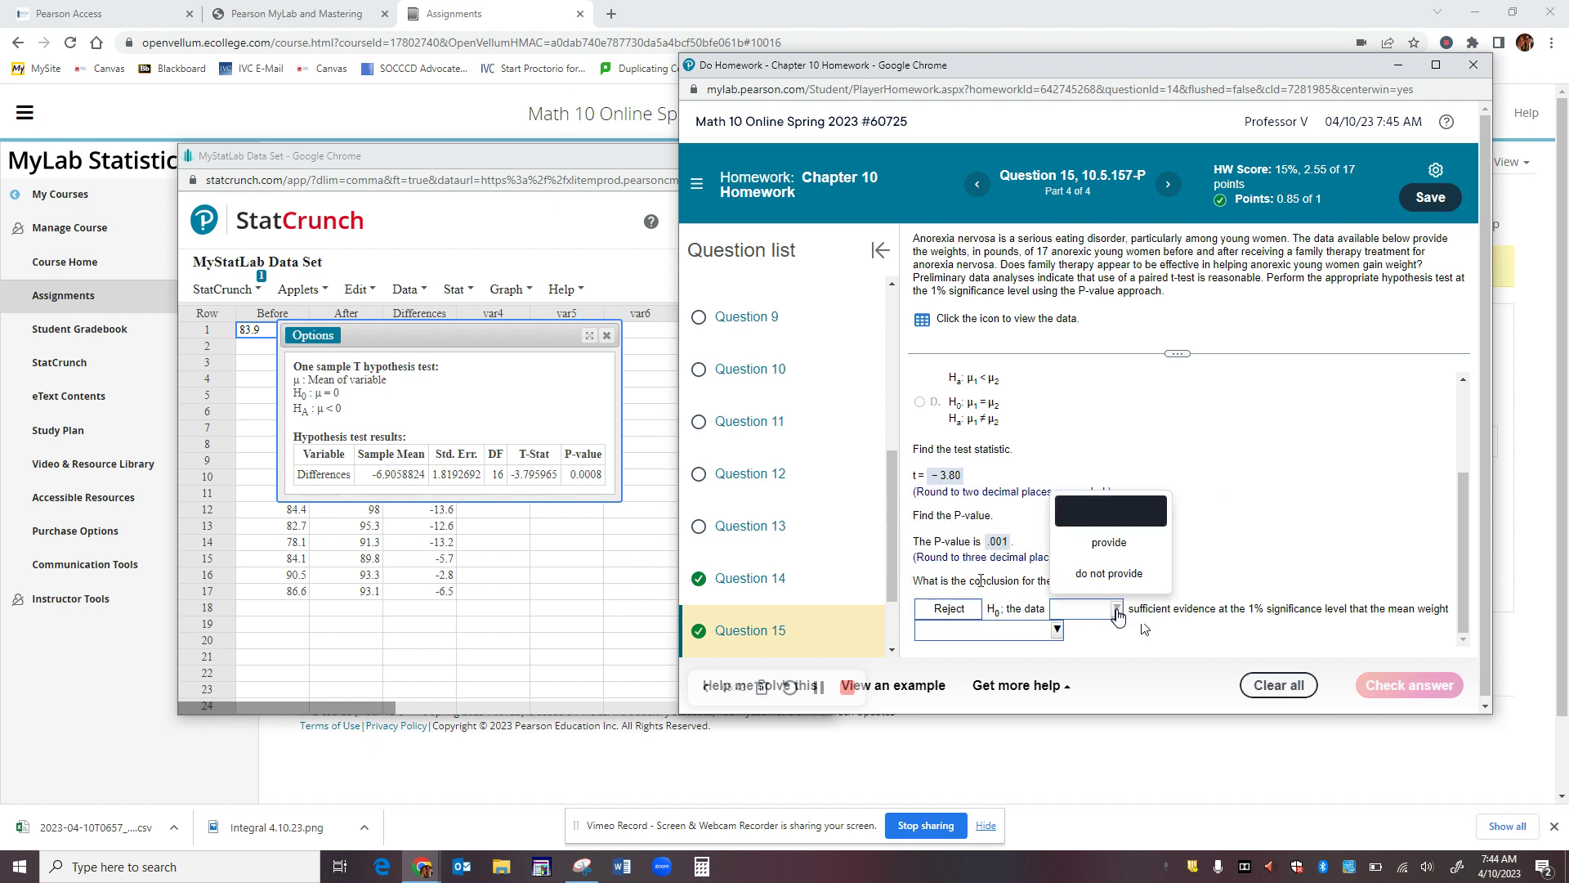
click(1116, 546)
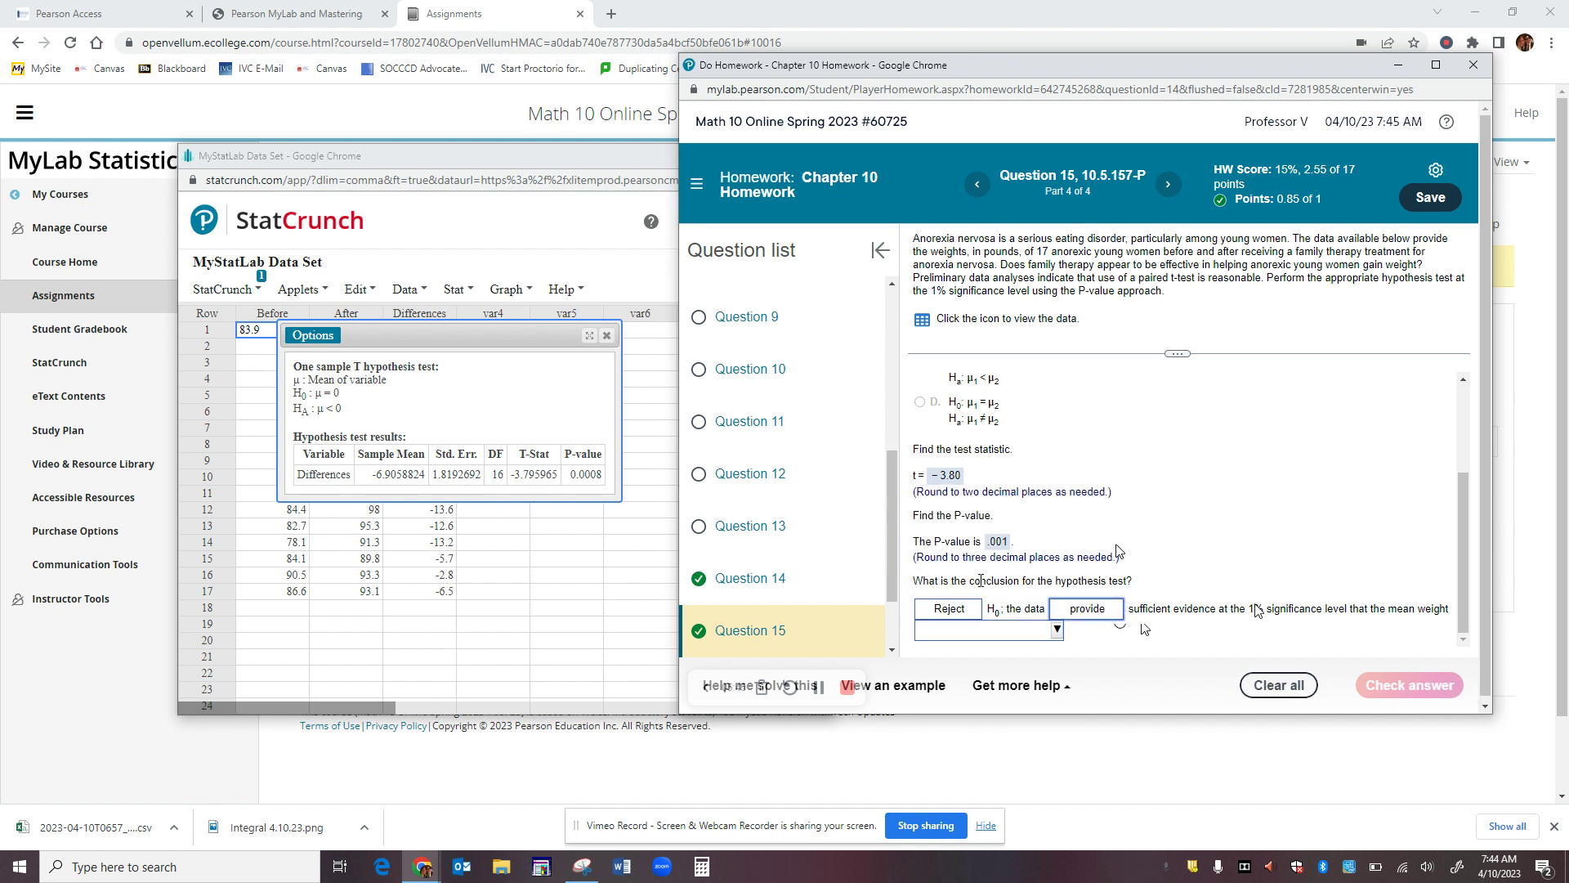
click(1059, 631)
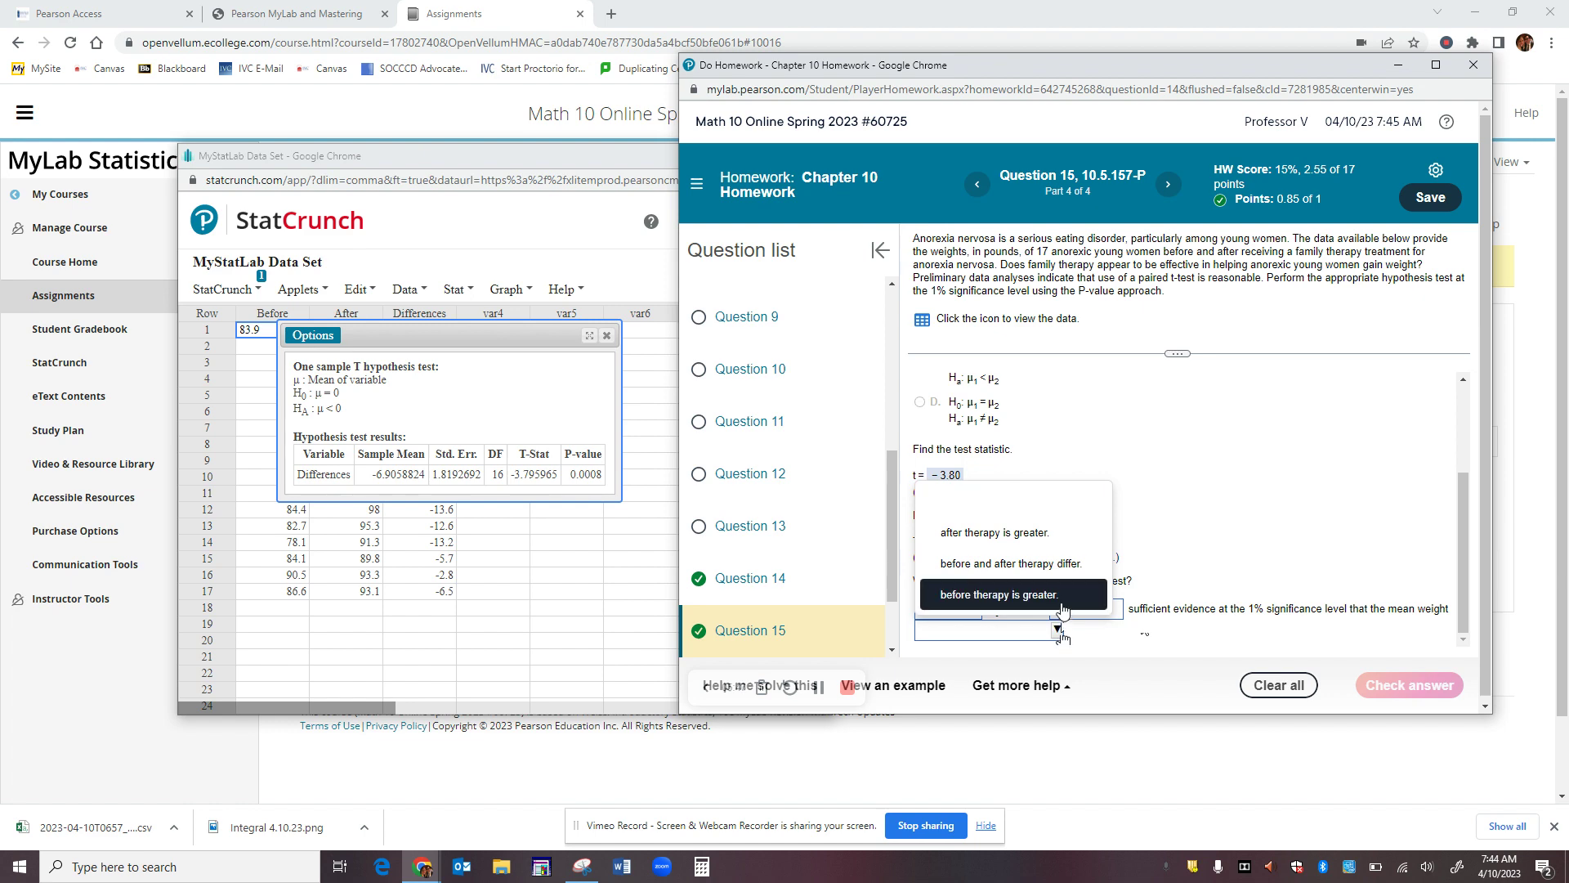
click(1053, 536)
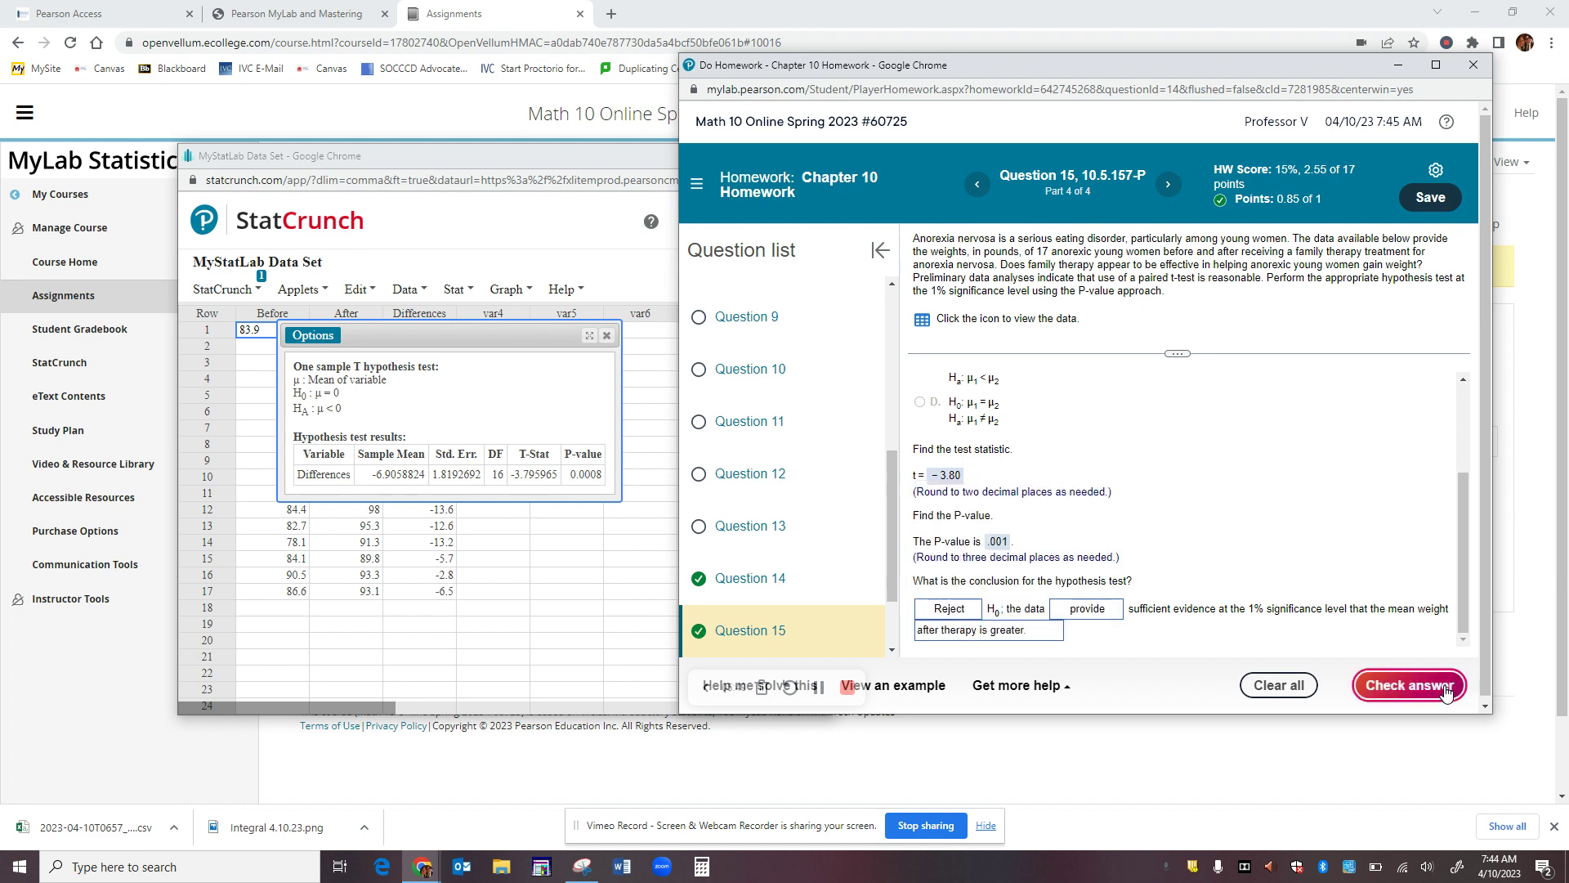
click(1447, 691)
Advance to Question 16 and load a similar version of it.
click(1055, 474)
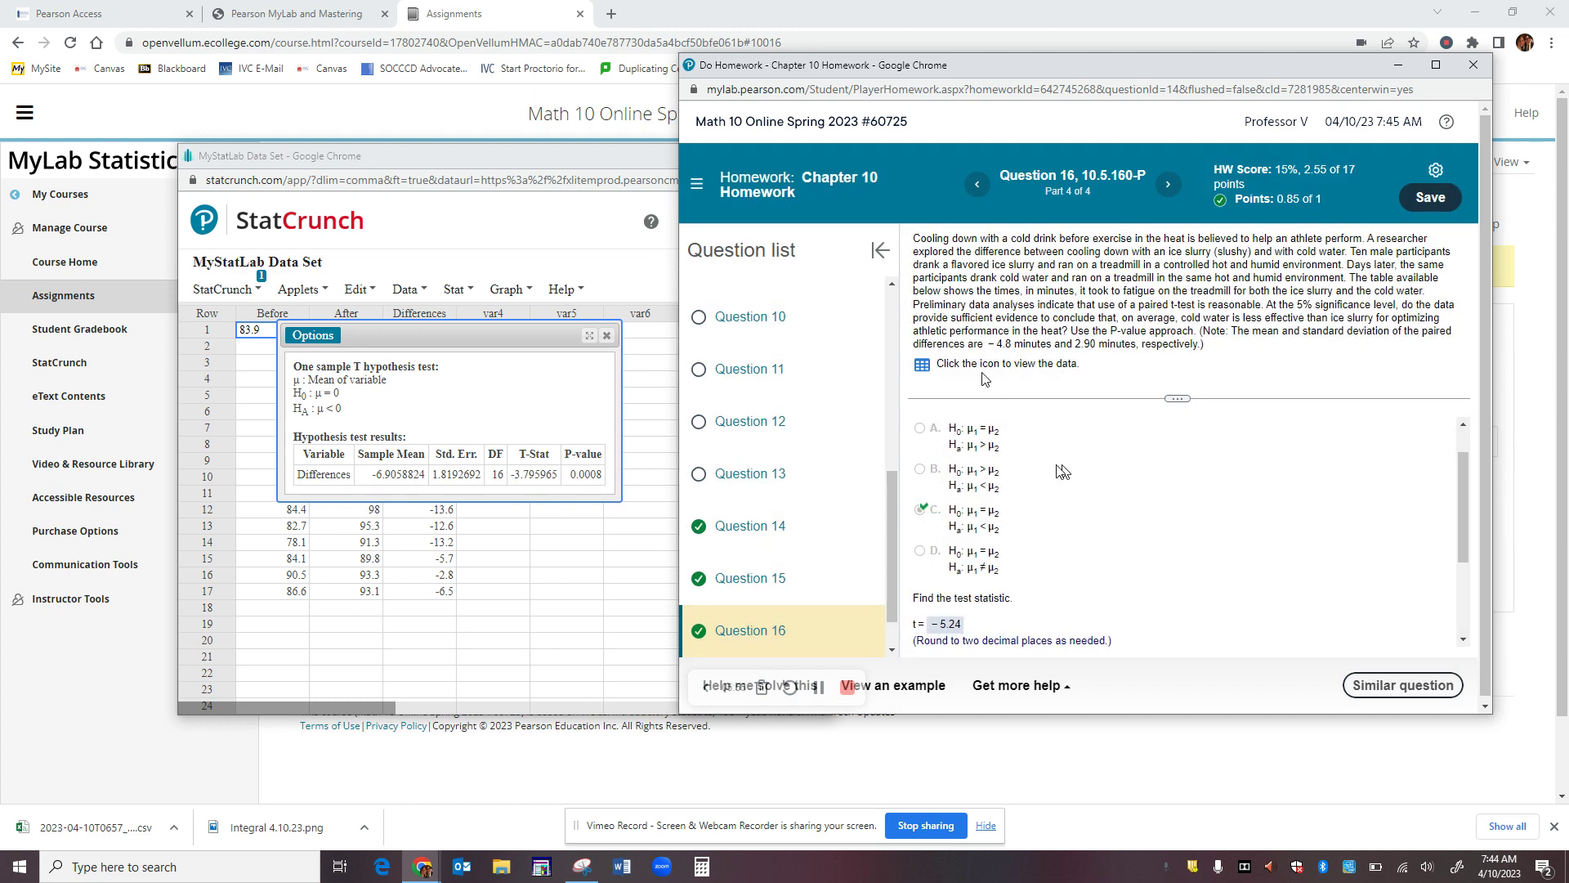
click(1407, 690)
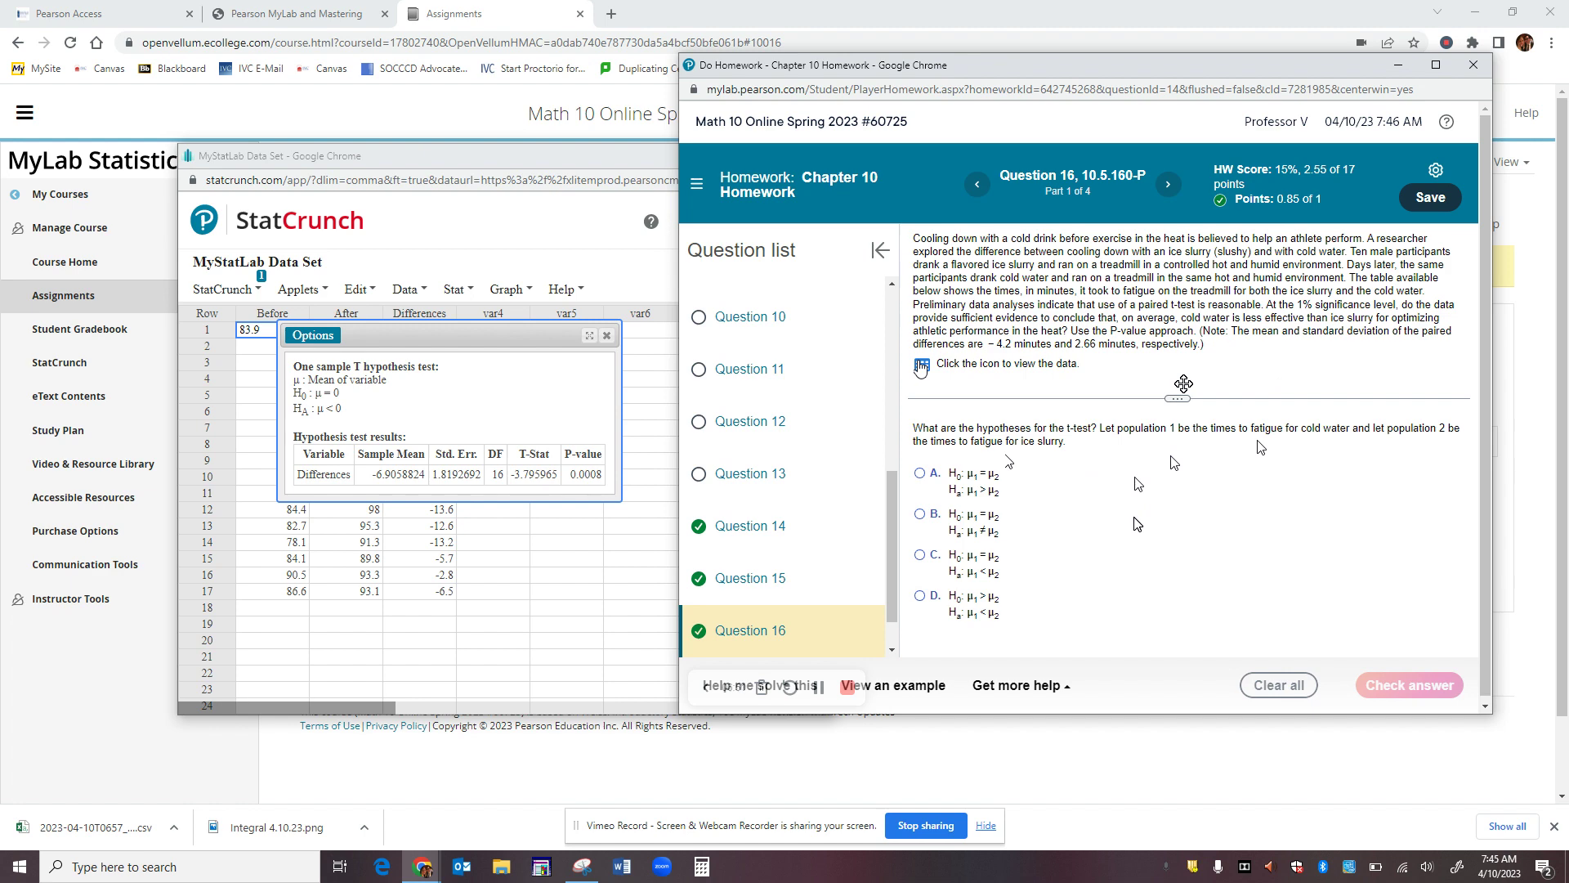
Try hypotheses option A, H0: μ1 = μ2 and Ha: μ1 > μ2, as the answer for Question 16.
click(922, 476)
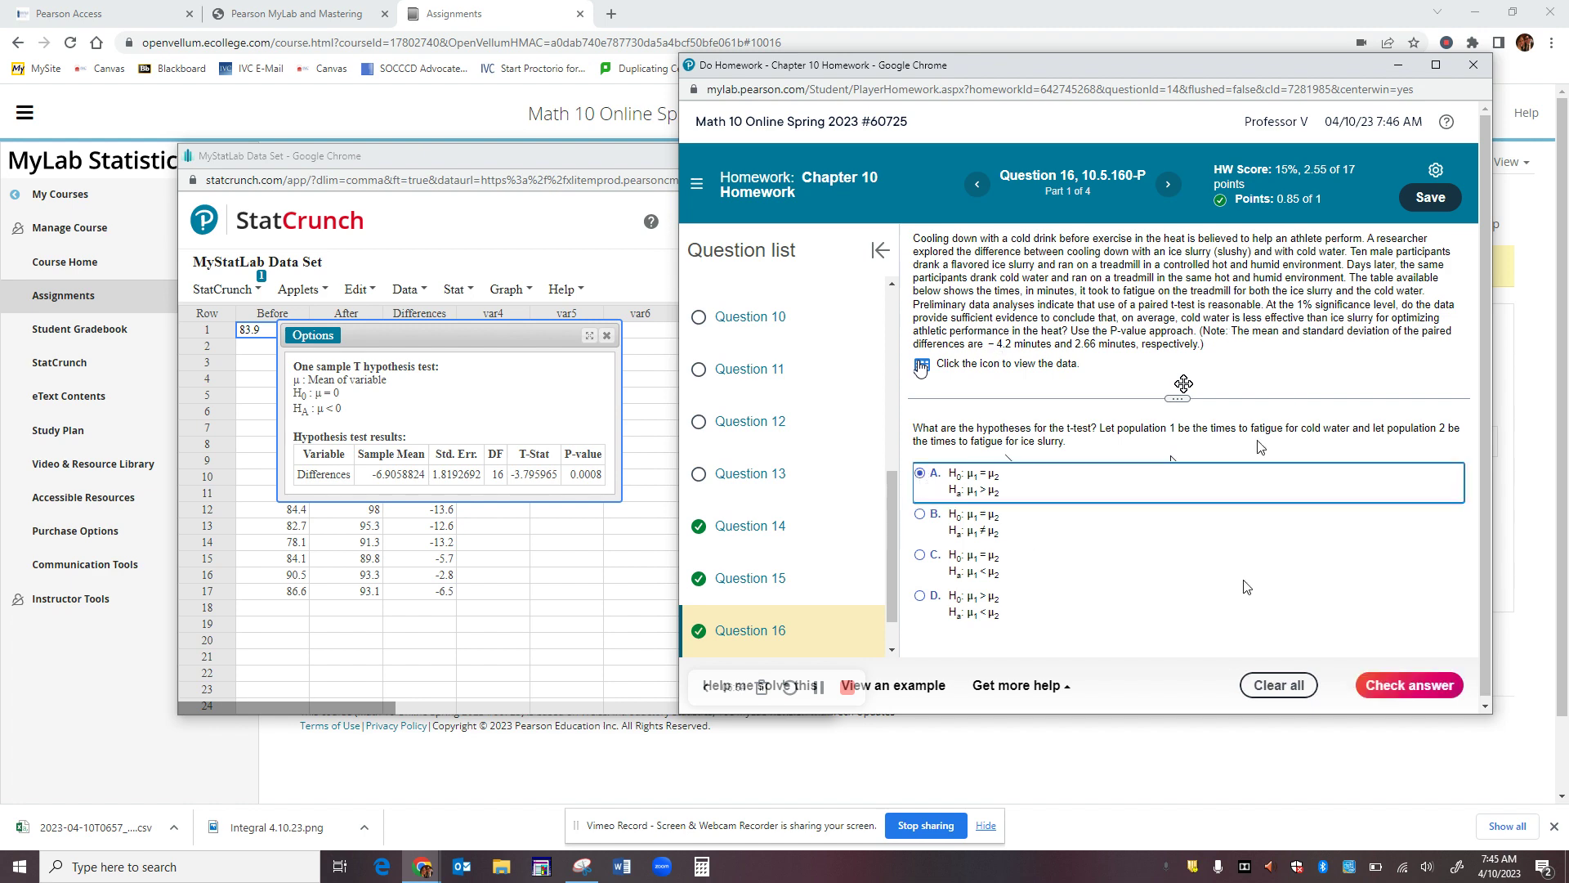
click(1411, 686)
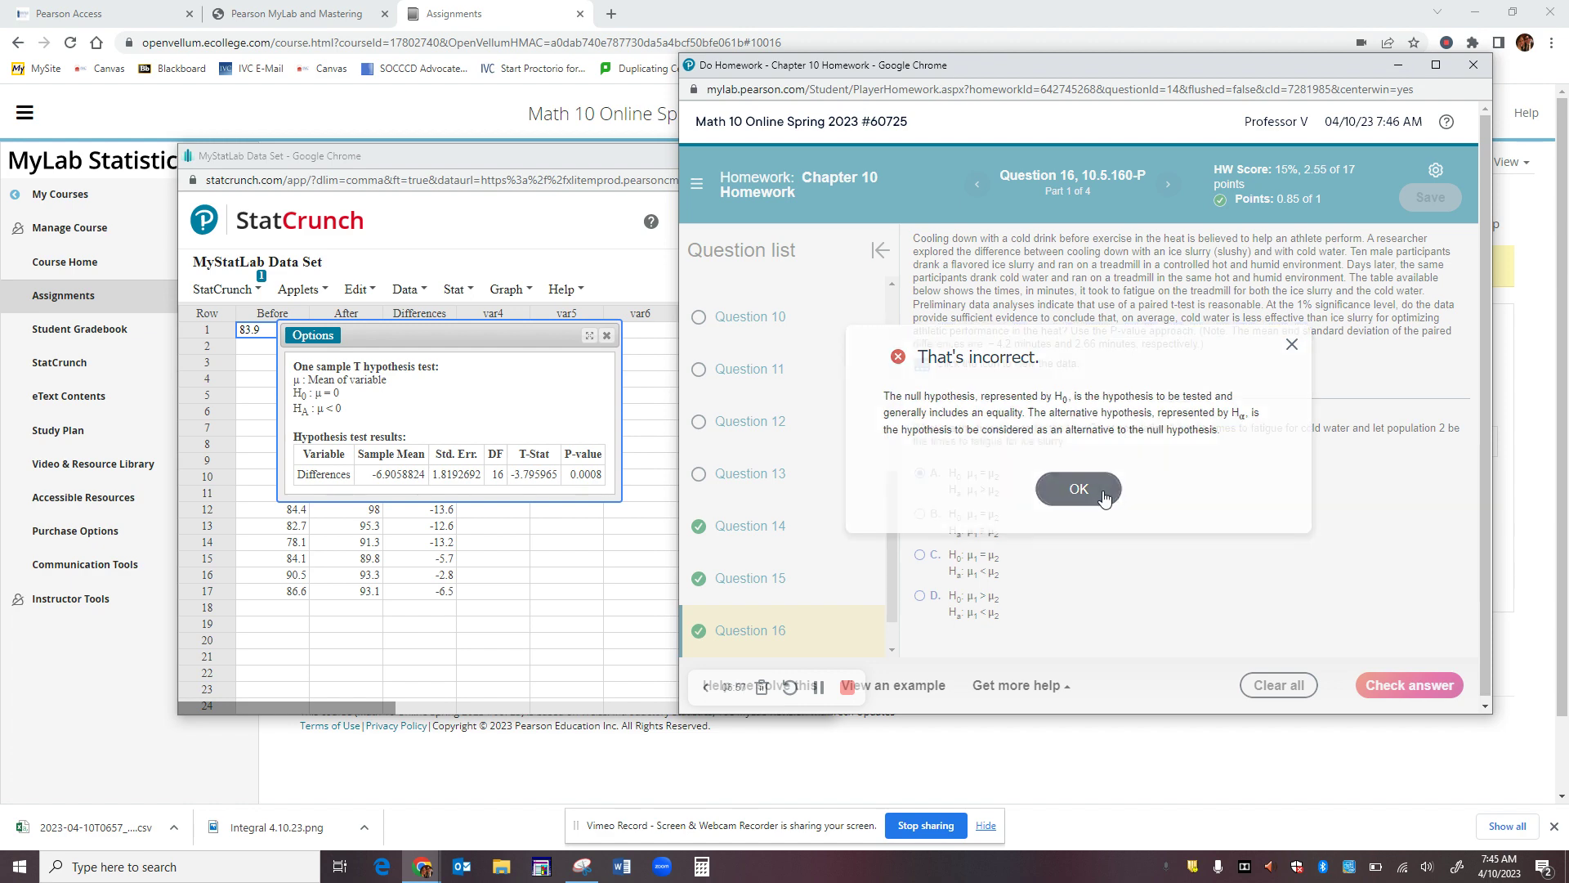
click(1079, 488)
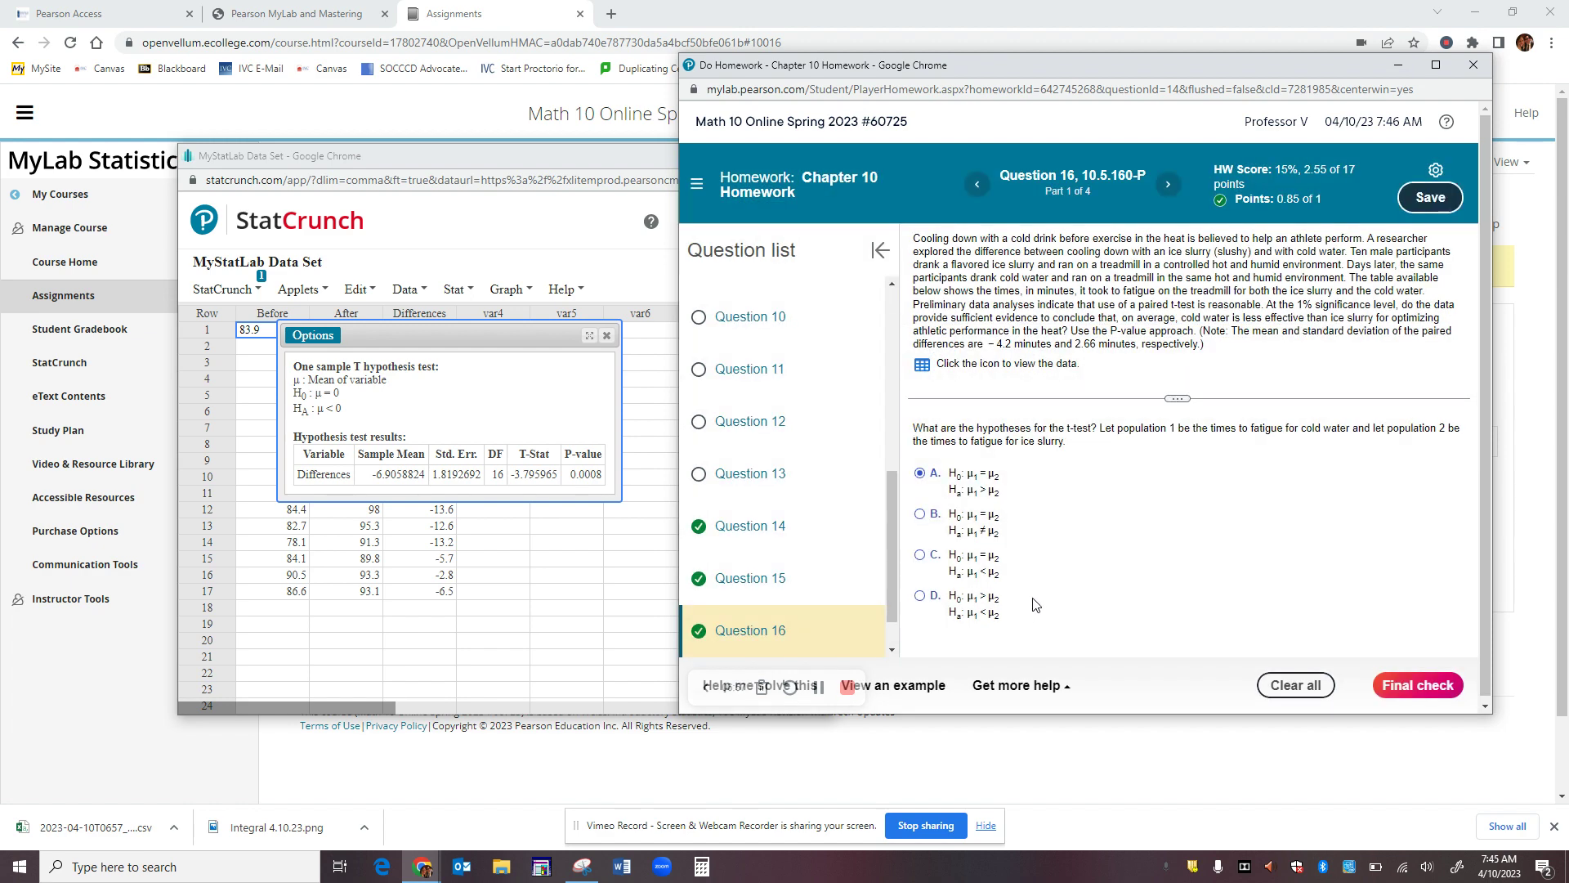
Submit hypotheses option C, H0: μ1 = μ2 and Ha: μ1 < μ2, for Question 16.
click(917, 561)
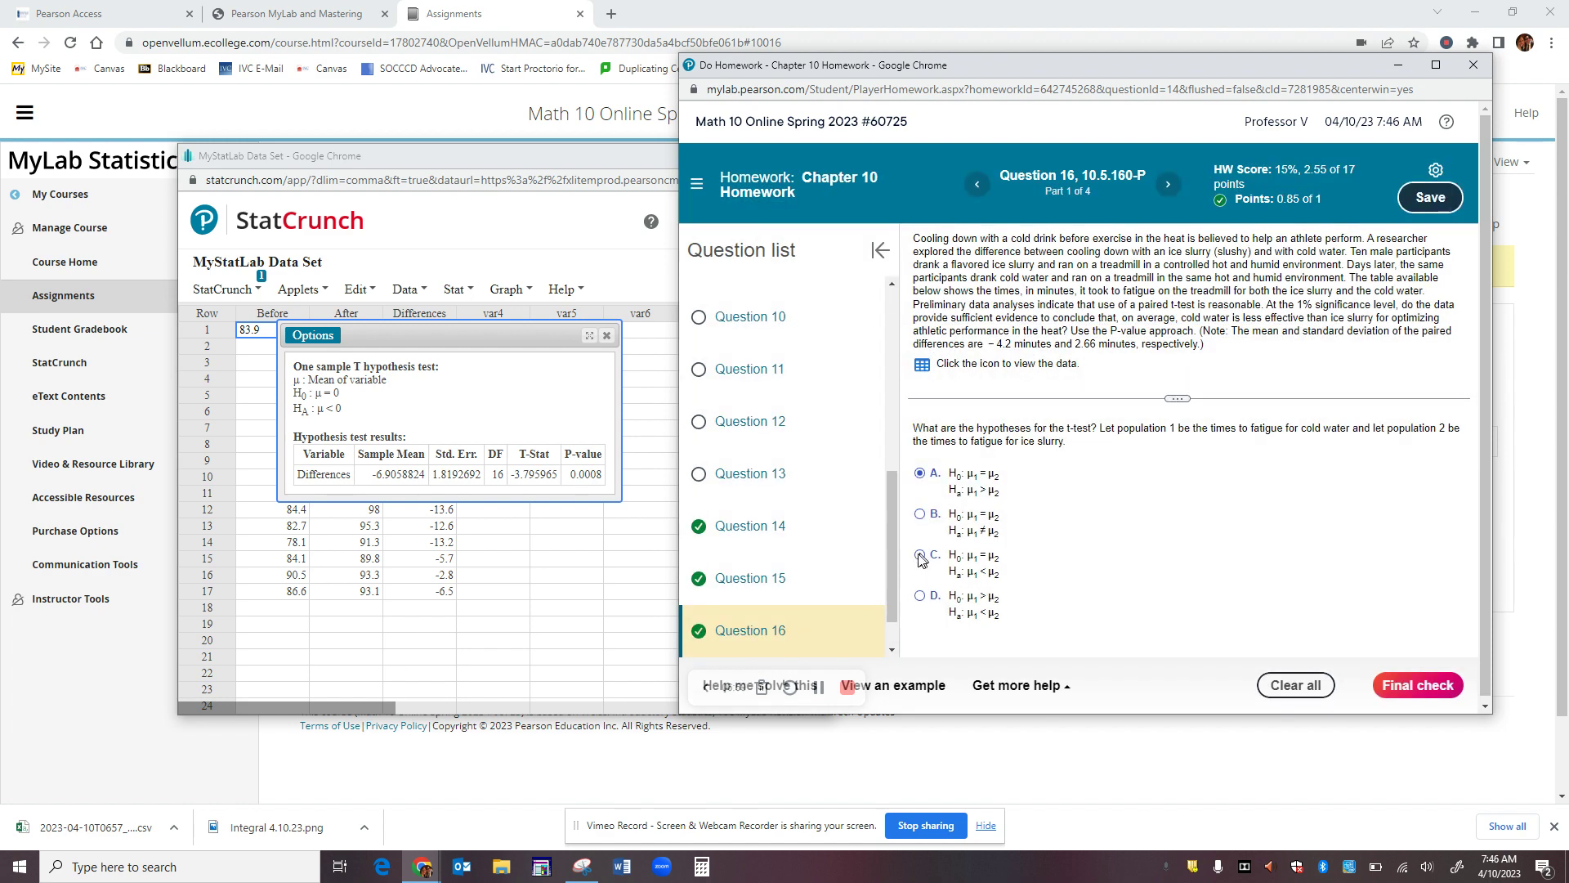
click(1417, 689)
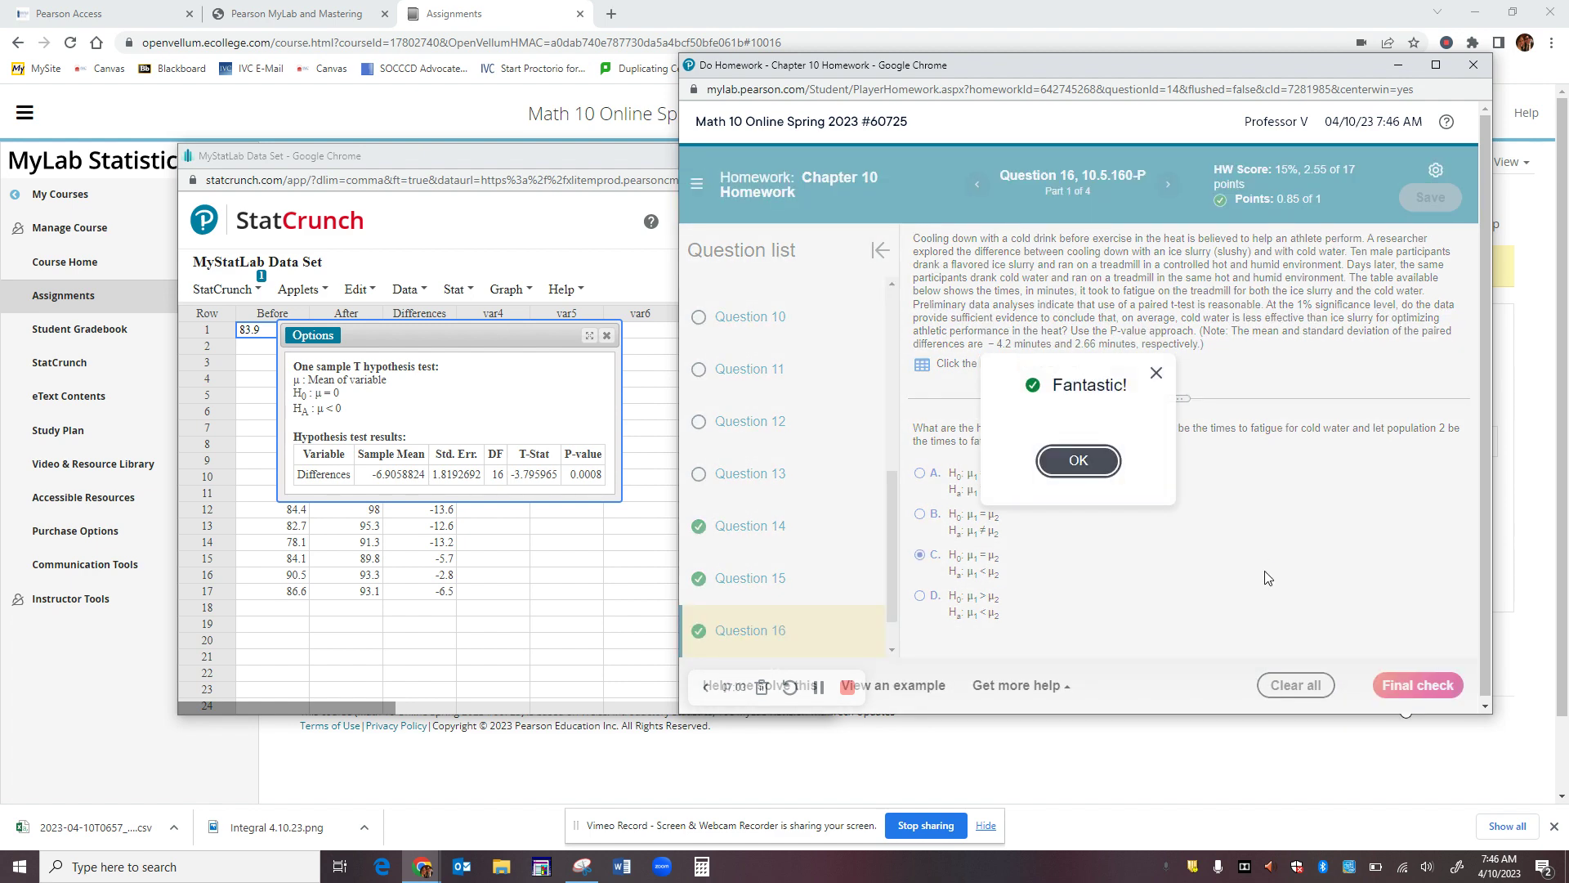
click(1079, 460)
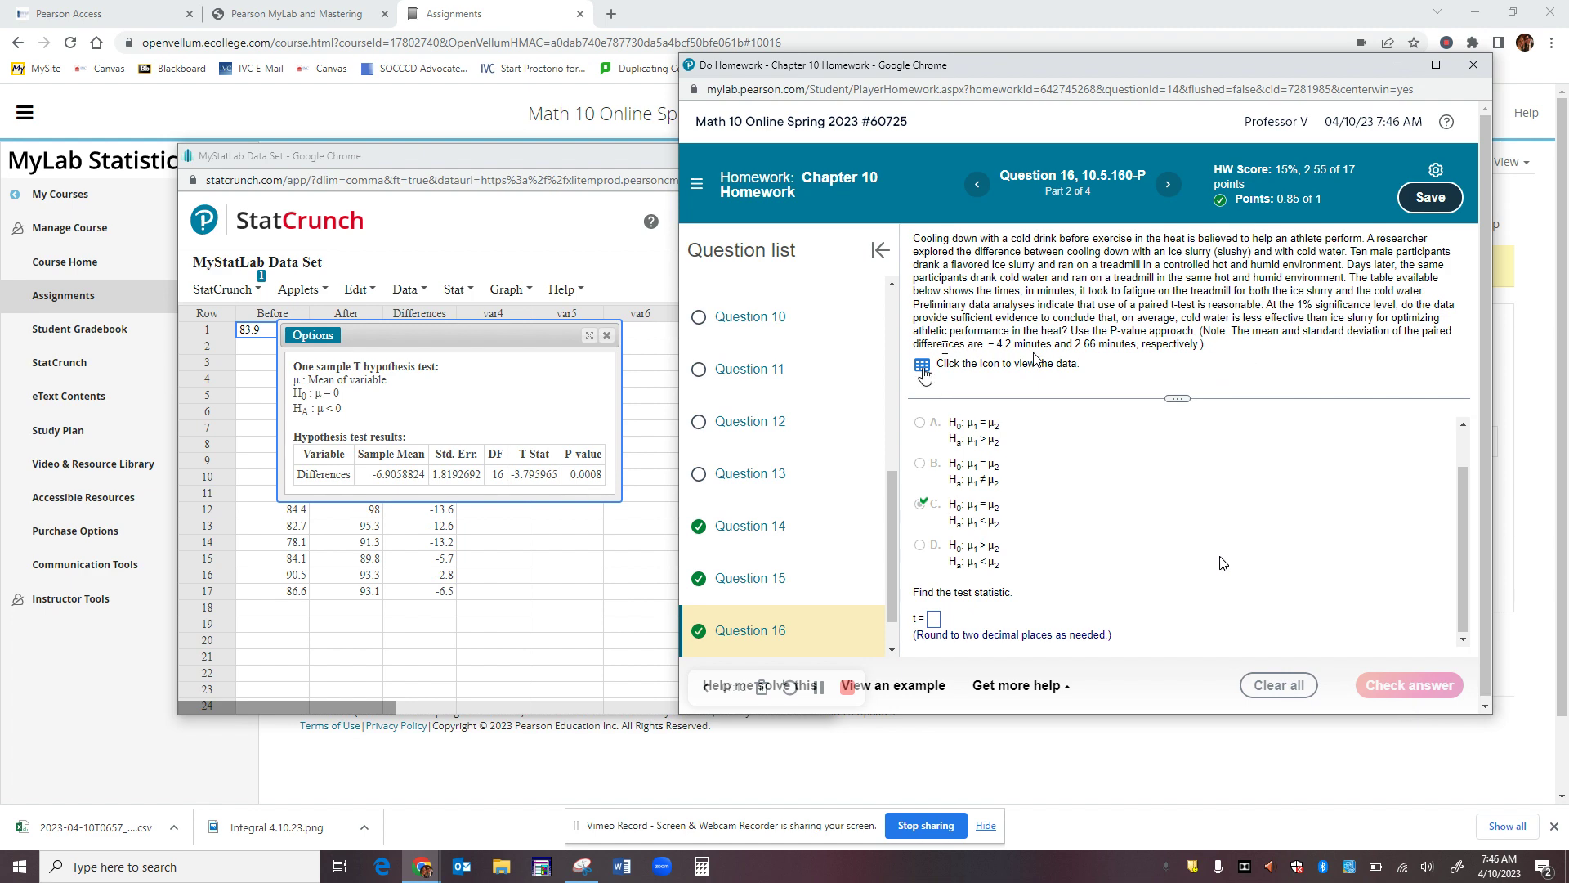
Display the Time to Fatigue data table and open its data in StatCrunch.
click(922, 368)
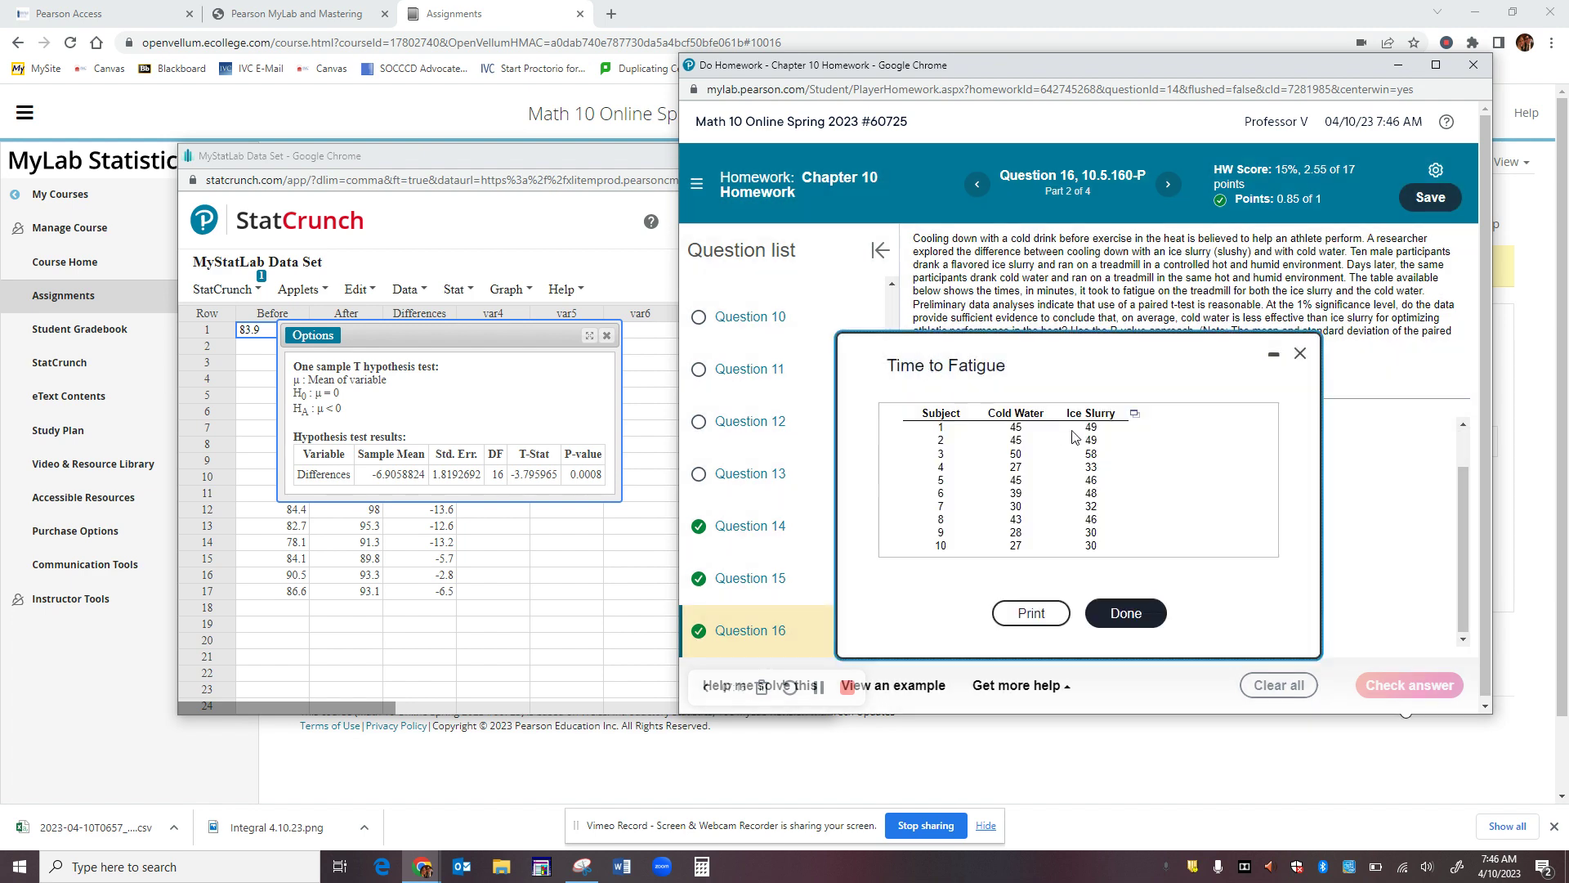
click(1135, 412)
click(1148, 440)
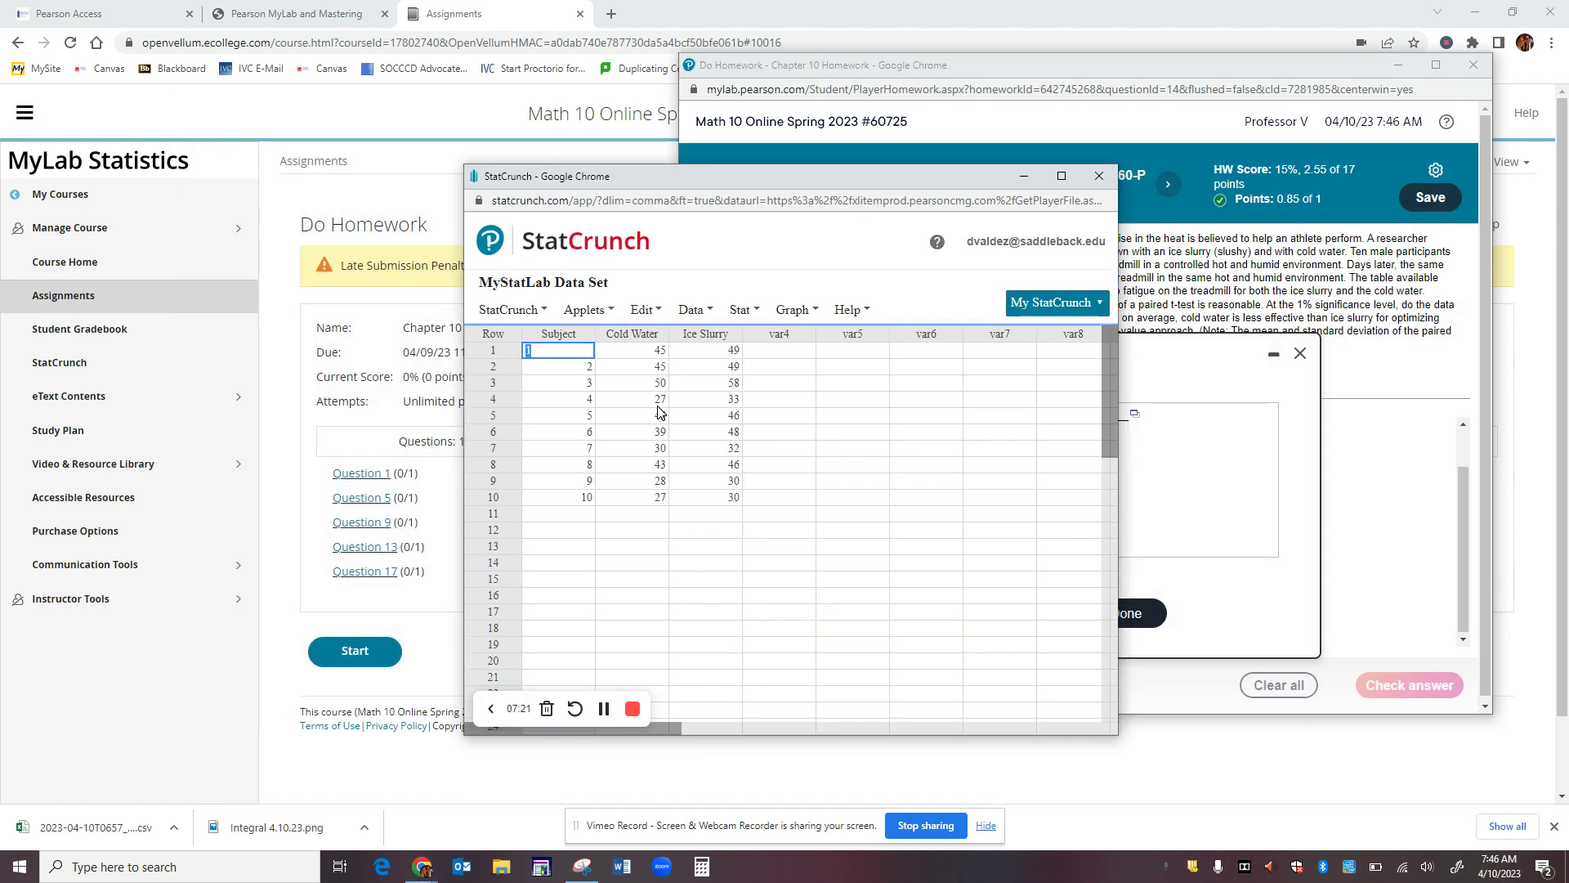
Run a paired T hypothesis test with Cold Water as sample 1 and Ice Slurry as sample 2, saving the differences.
click(744, 311)
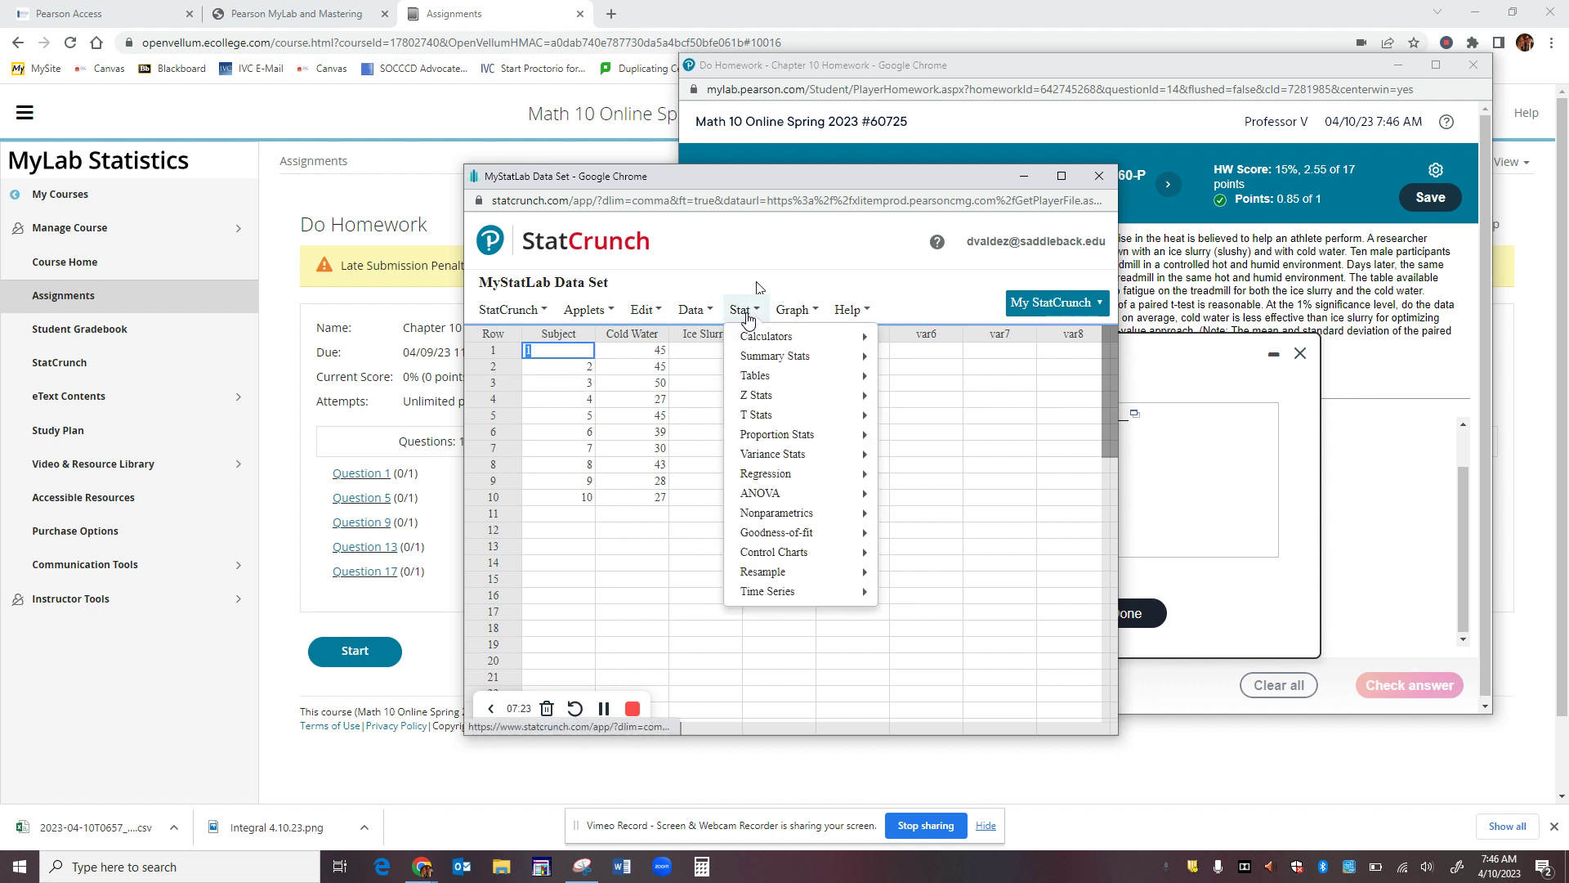
mouse_move(760, 417)
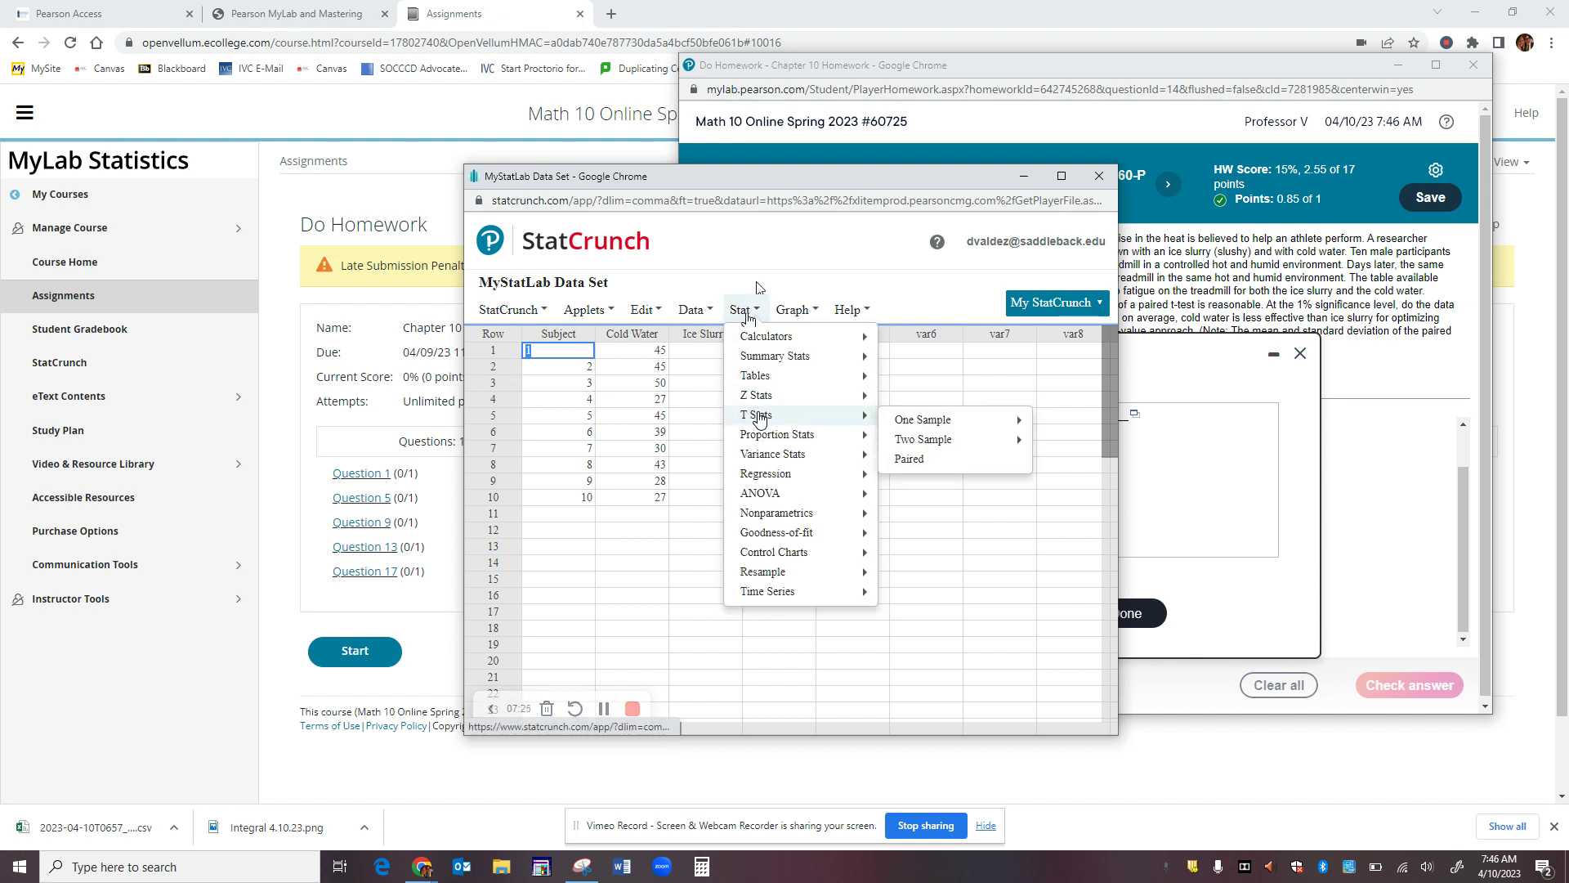
click(911, 460)
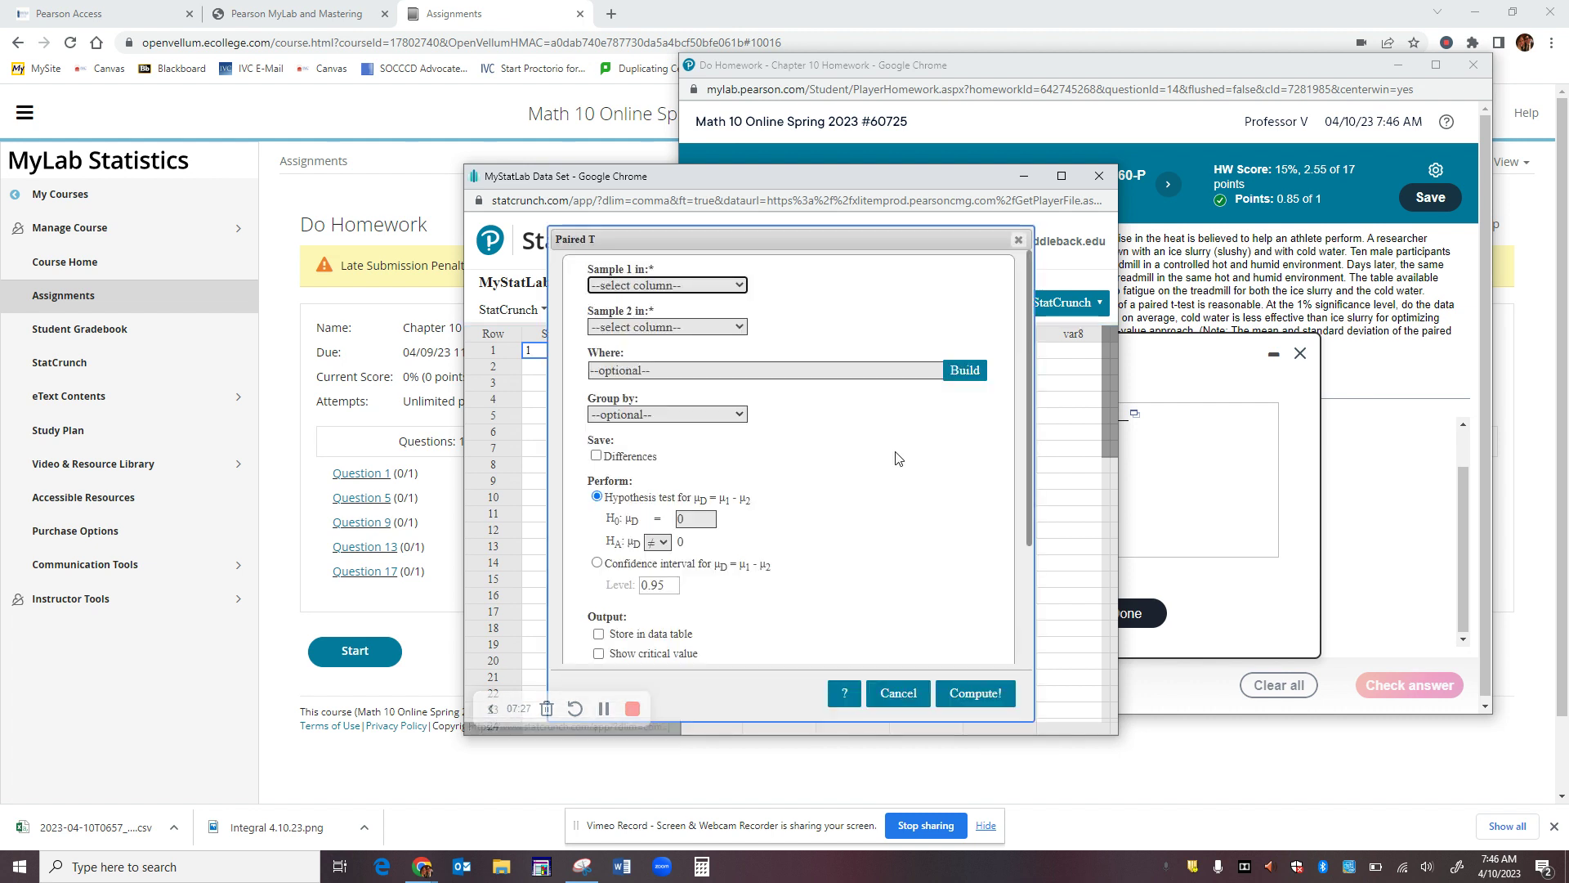
click(667, 288)
click(665, 336)
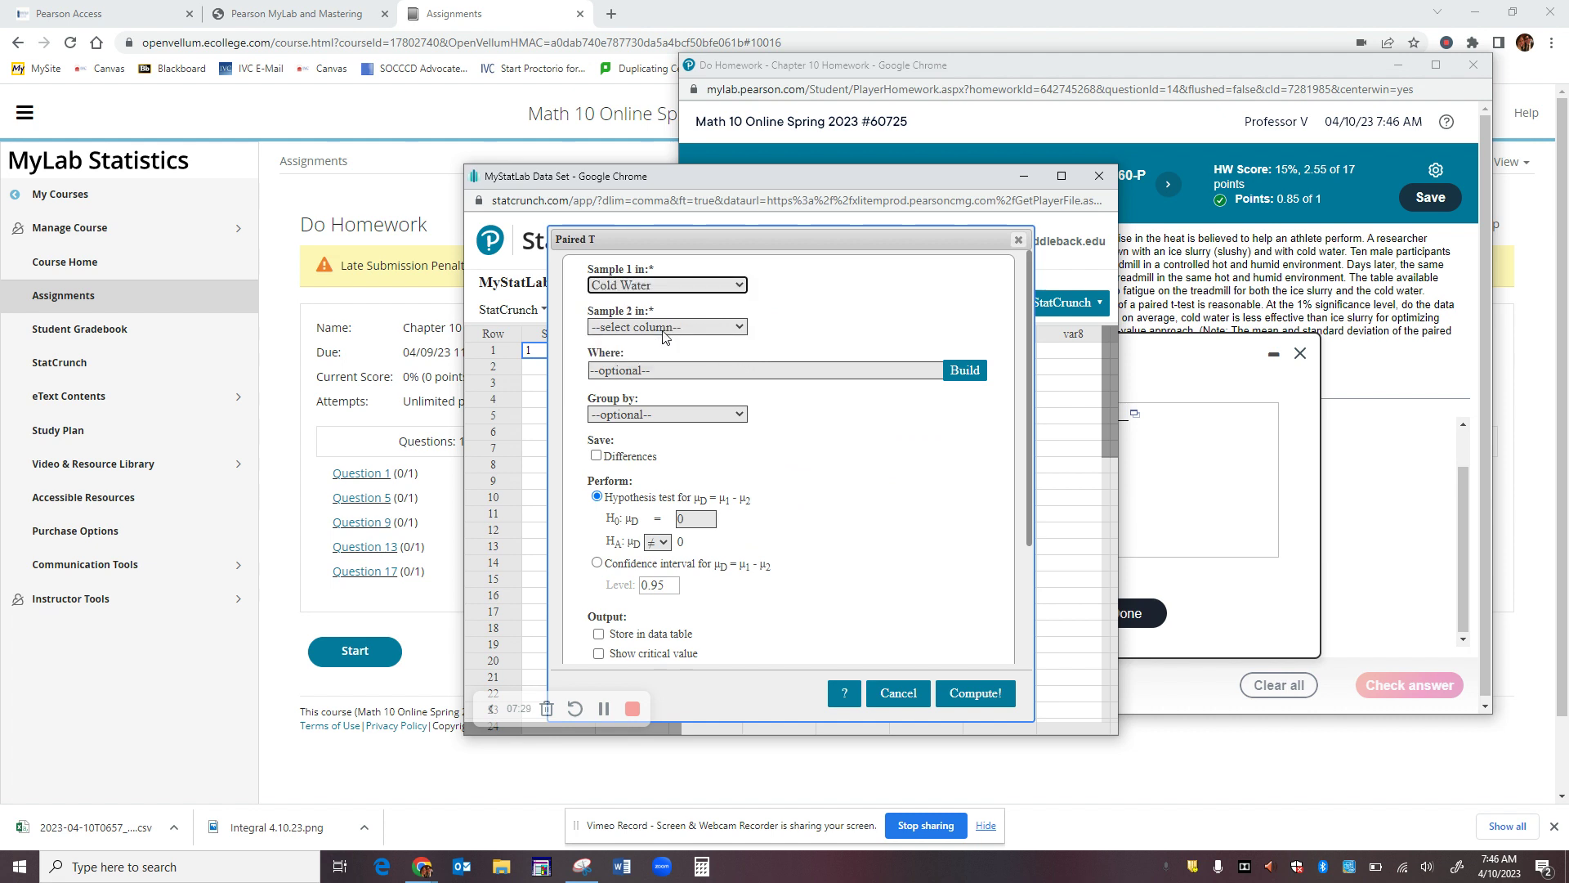
click(664, 328)
click(668, 397)
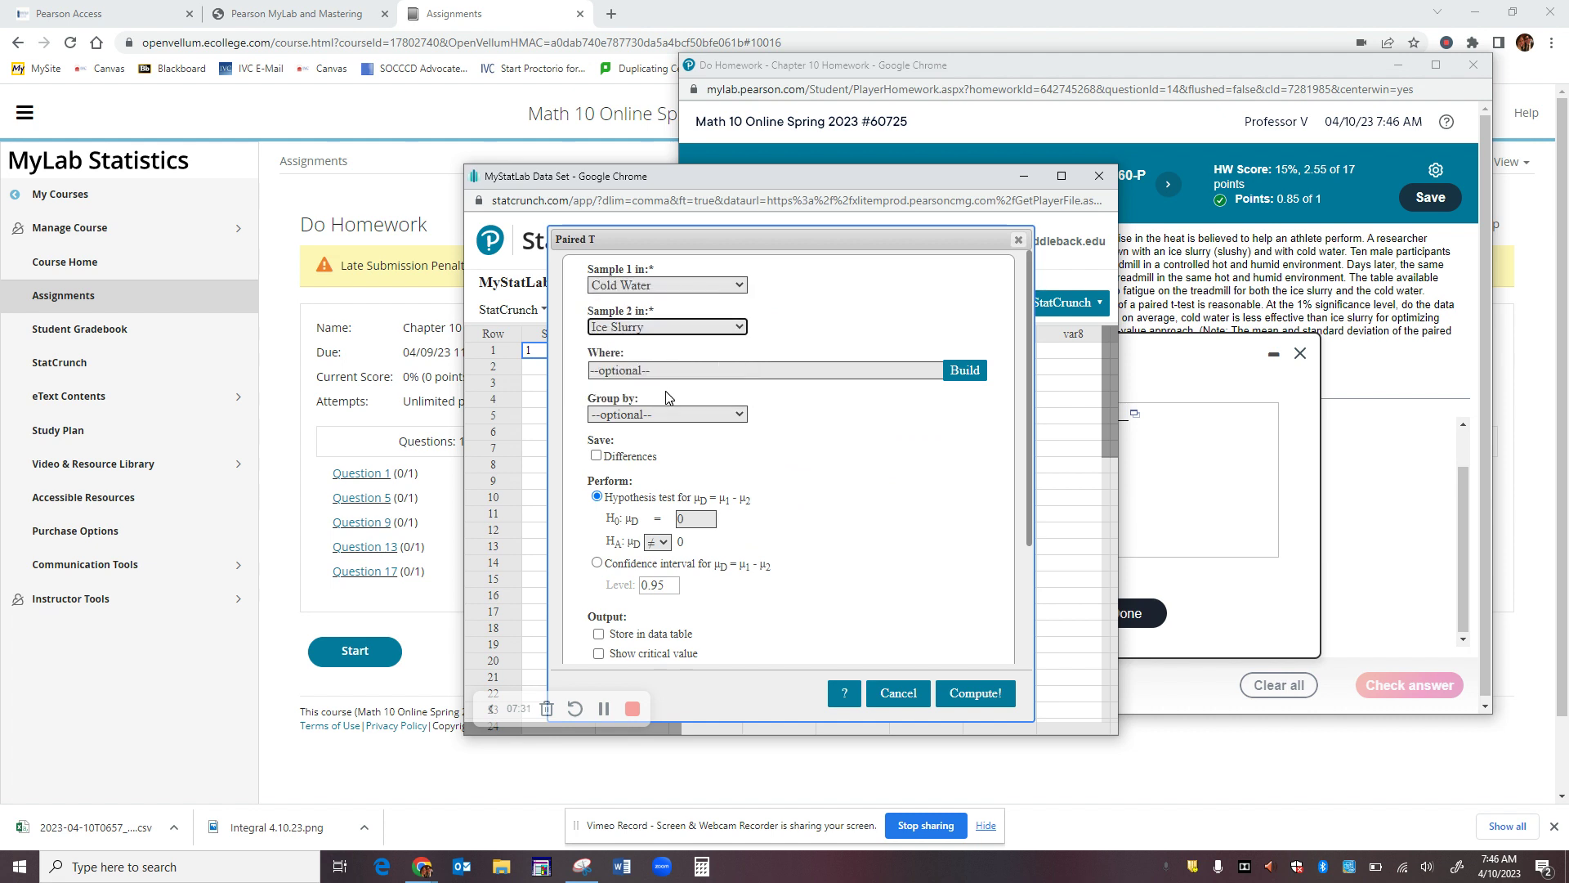
click(597, 455)
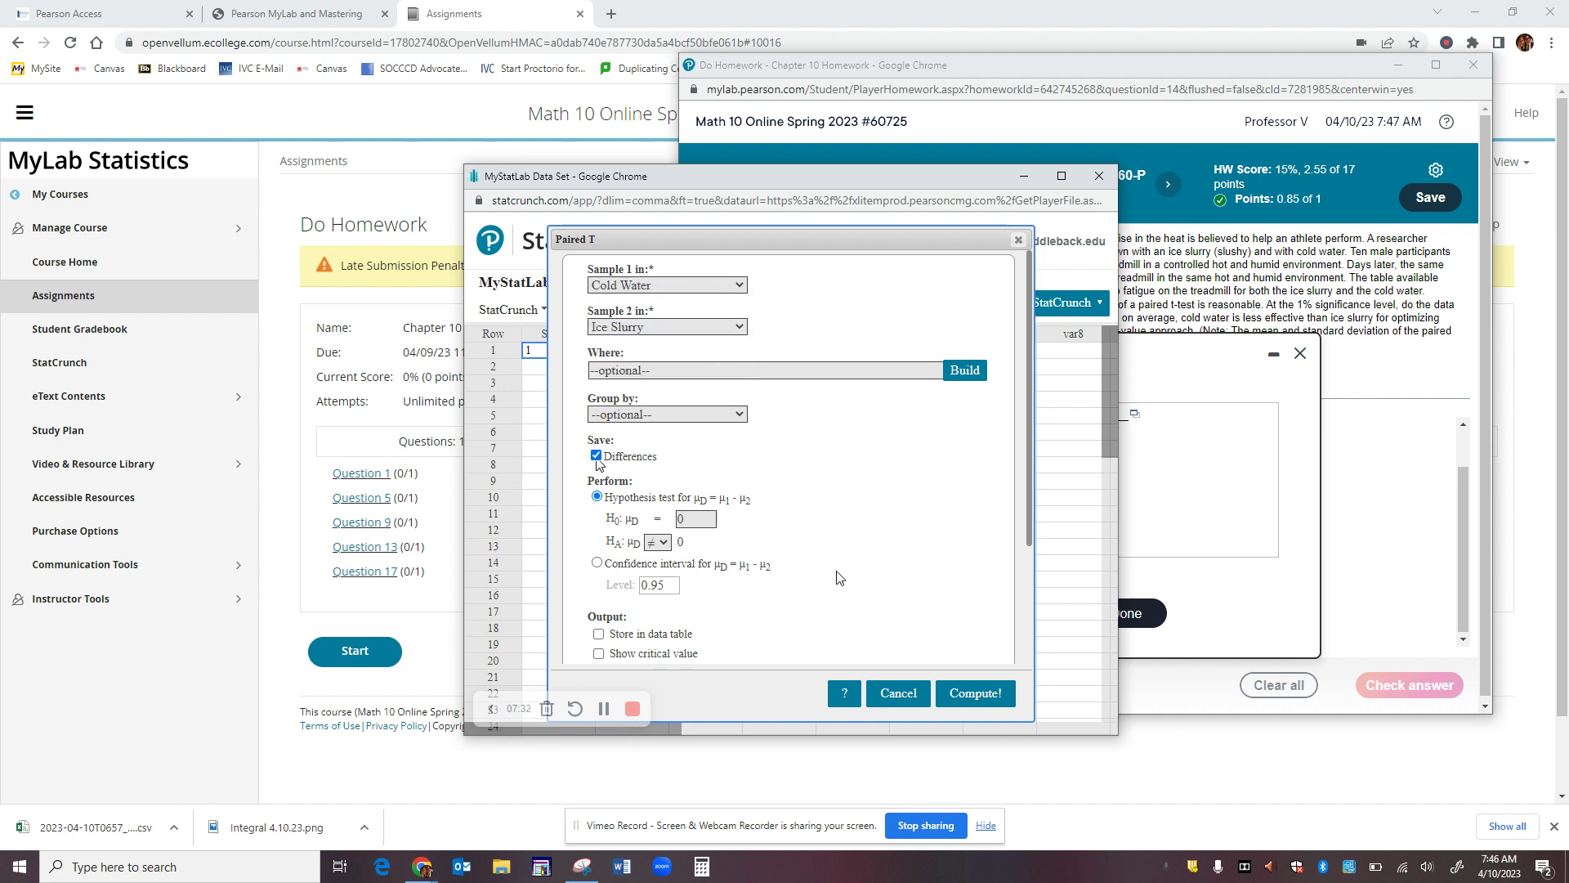
click(967, 693)
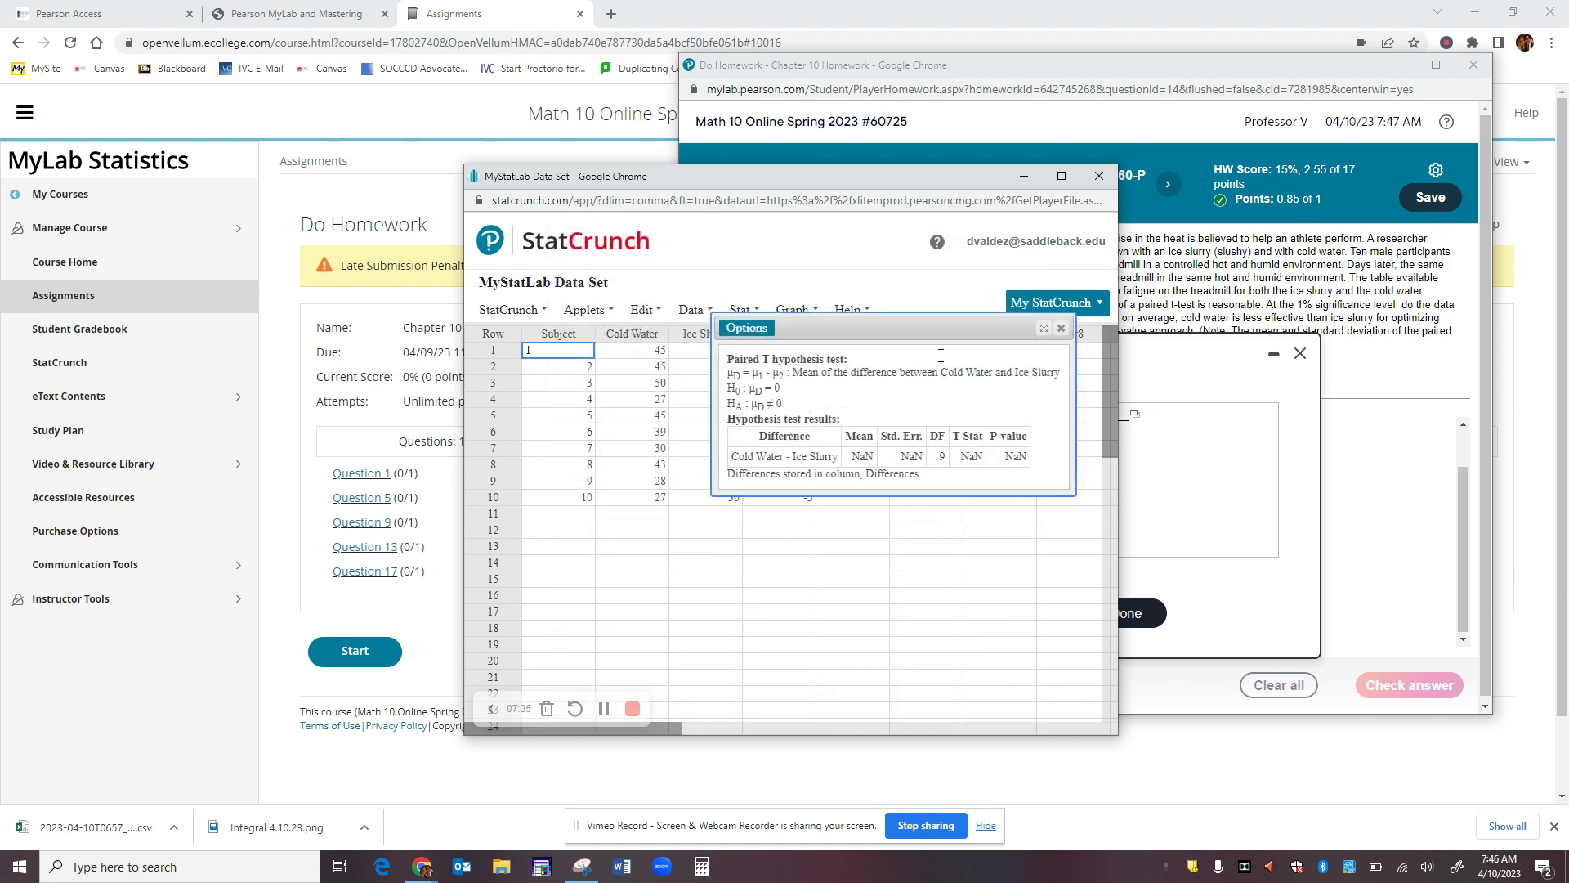
Close the paired T results, move the StatCrunch window beside the homework question and close the Time to Fatigue table.
click(1061, 328)
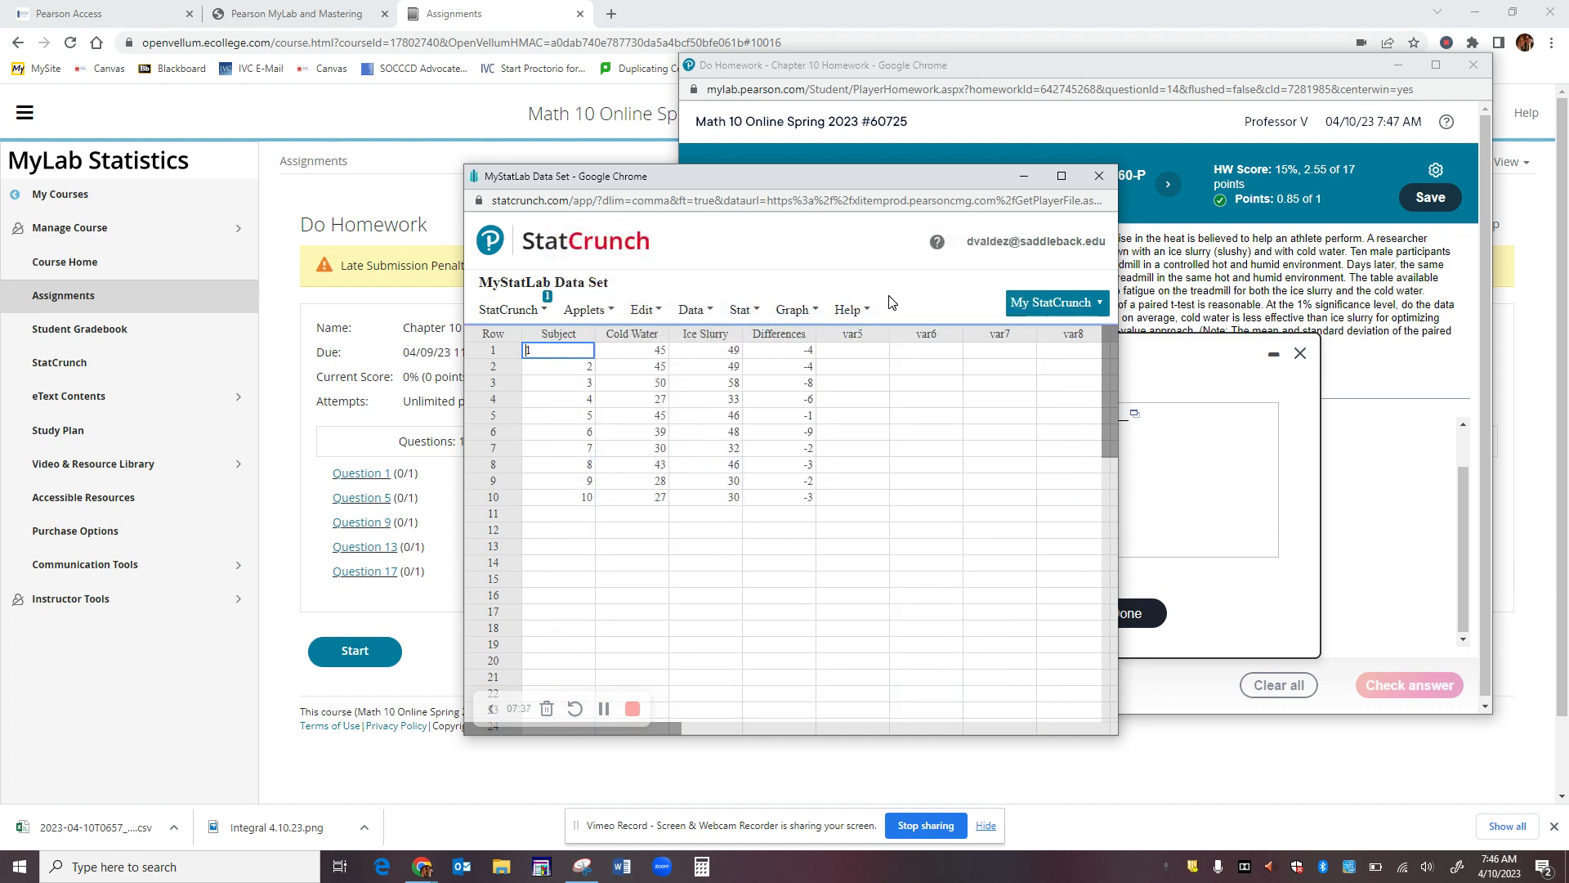
drag(877, 180, 449, 133)
click(1301, 353)
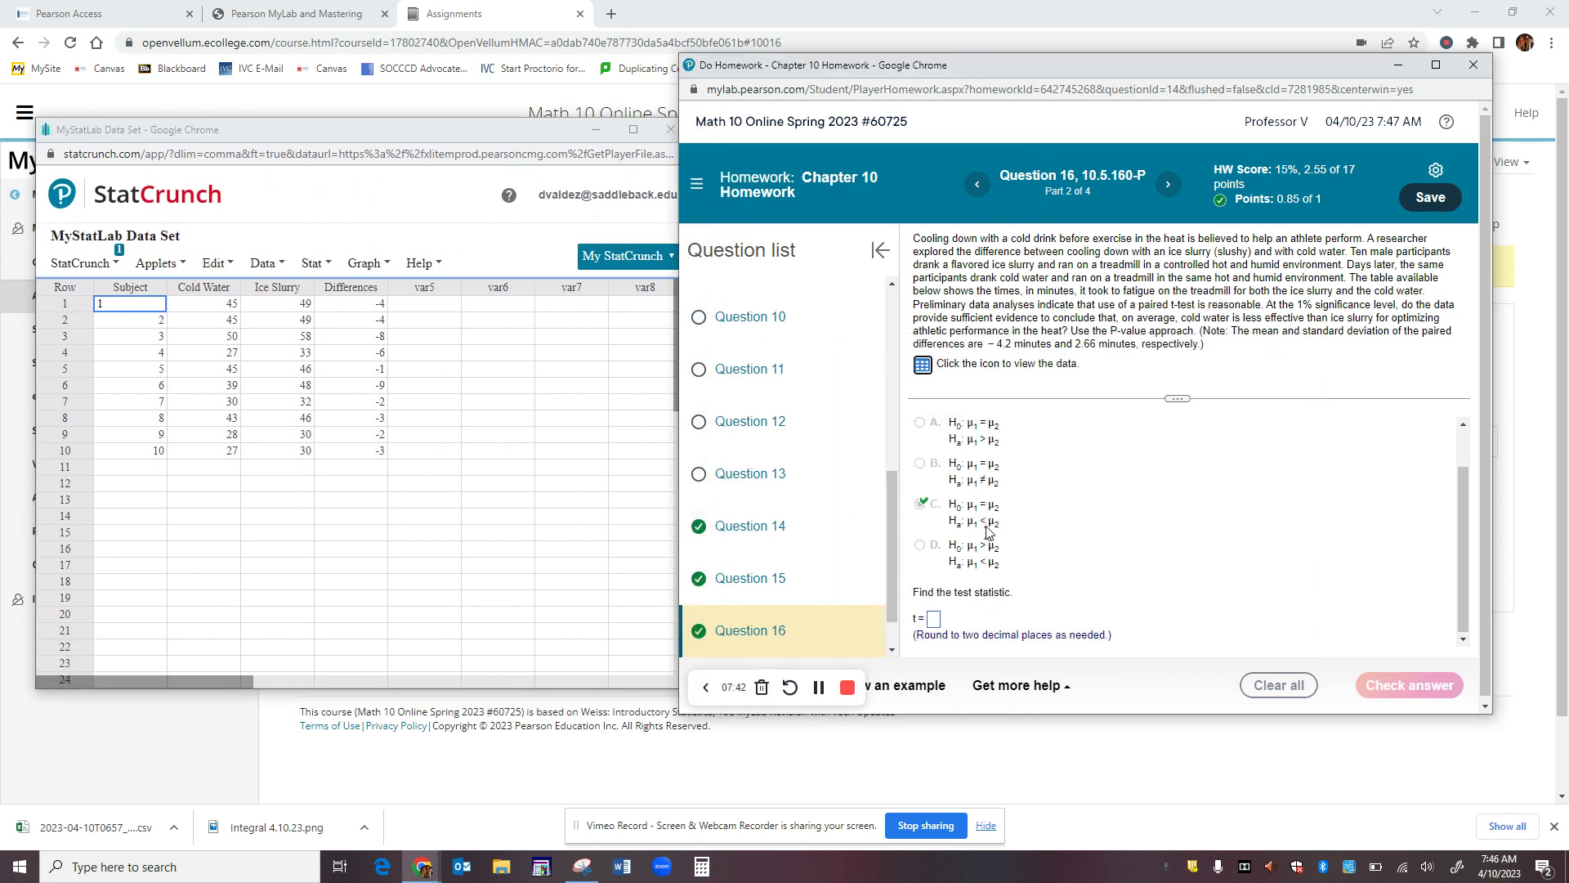
Run a one-sample T hypothesis test with data on the cold water and ice slurry Differences column, using the alternative μ < 0.
click(342, 264)
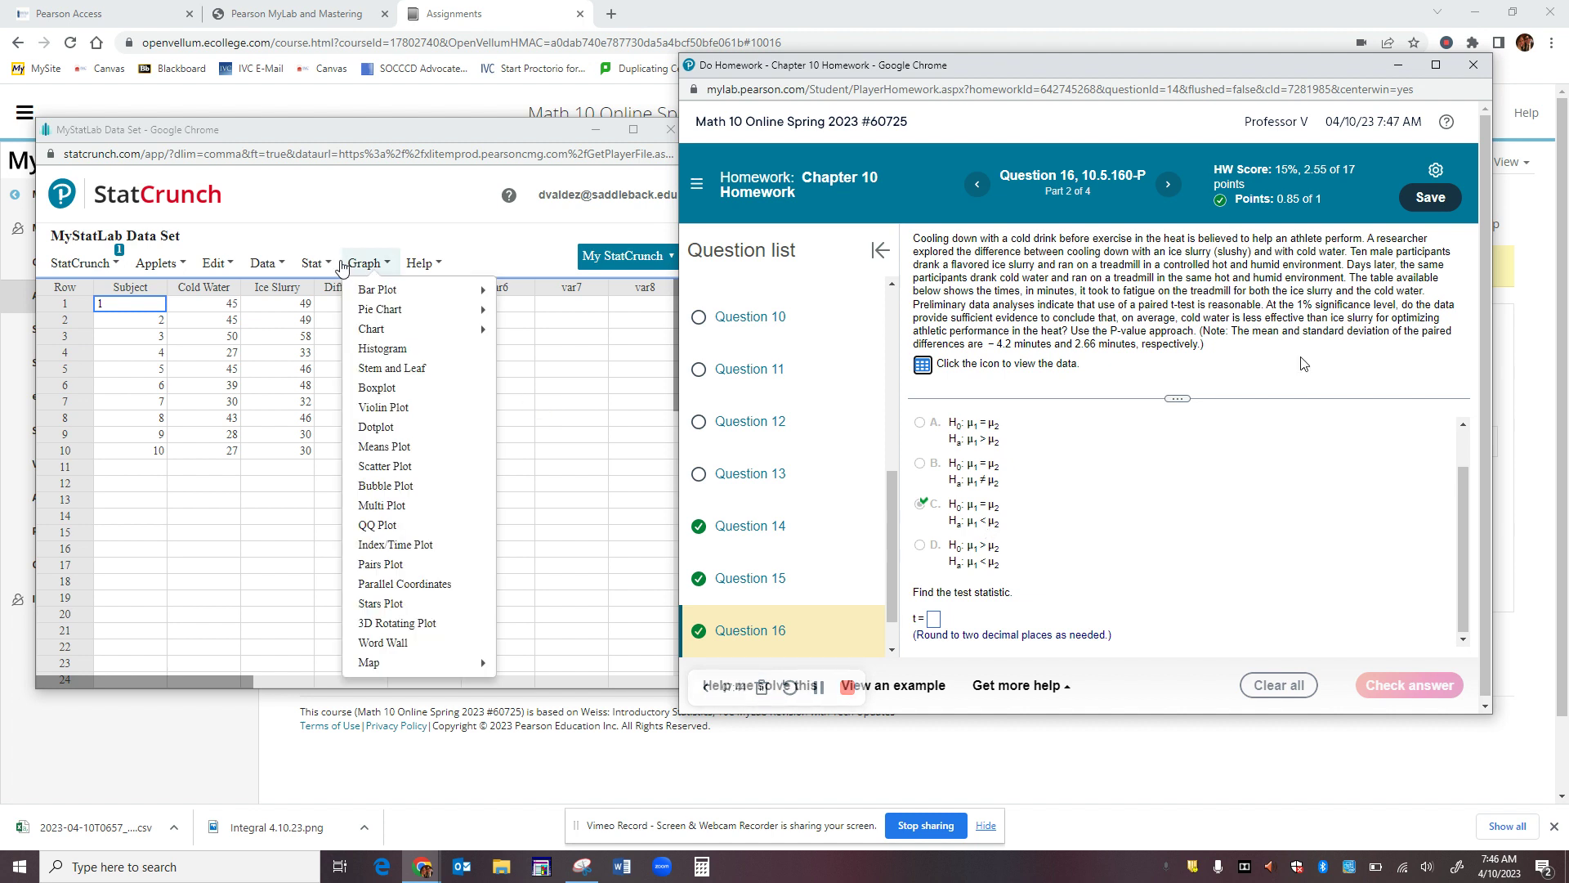
click(325, 264)
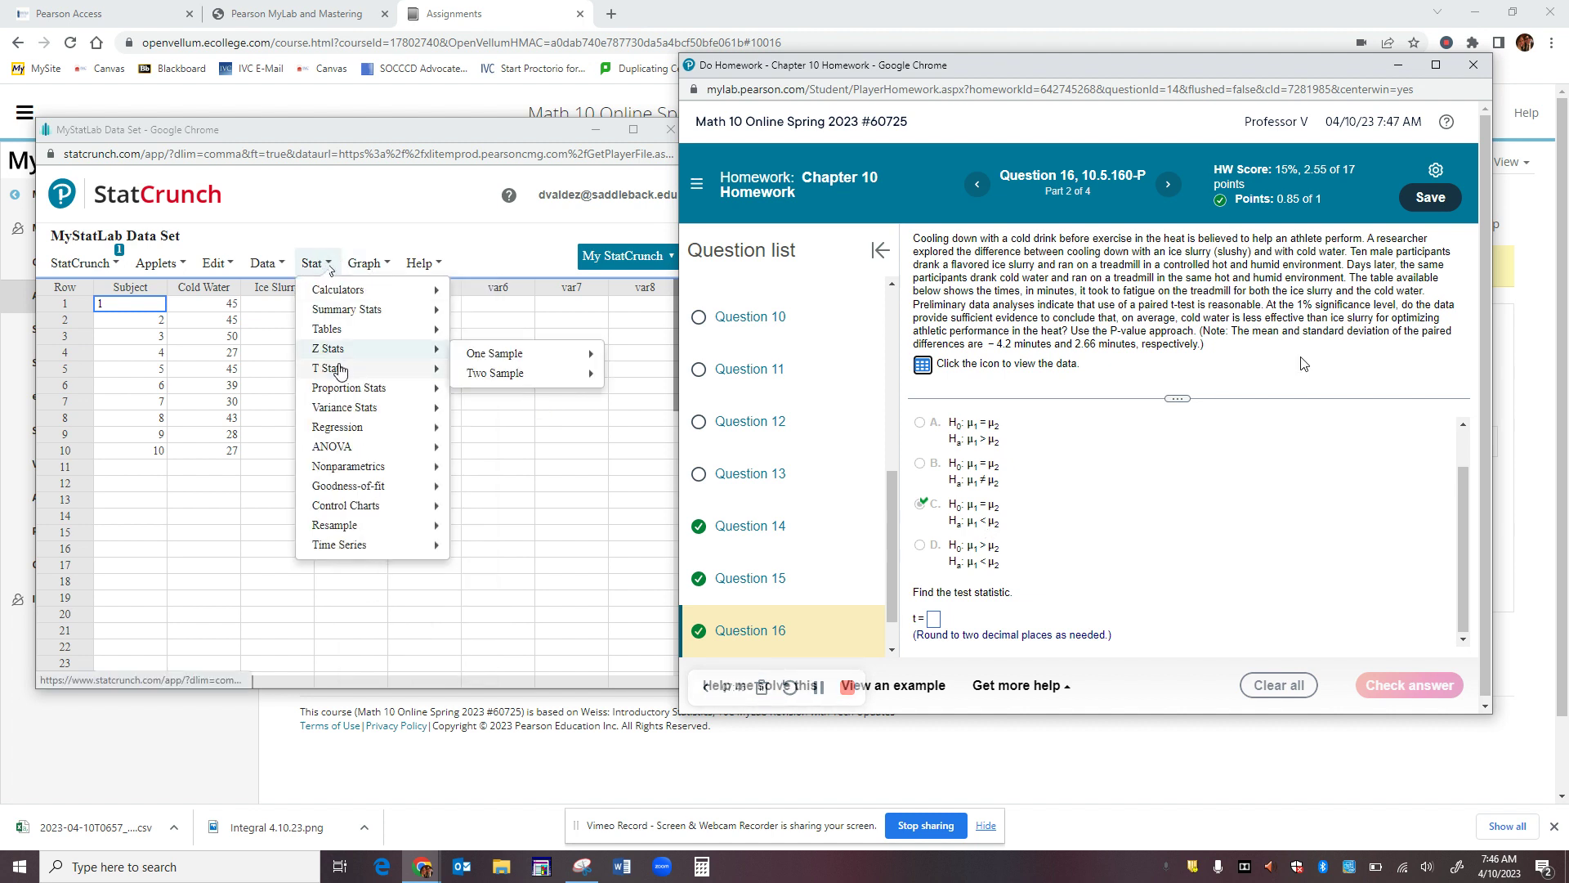
mouse_move(437, 372)
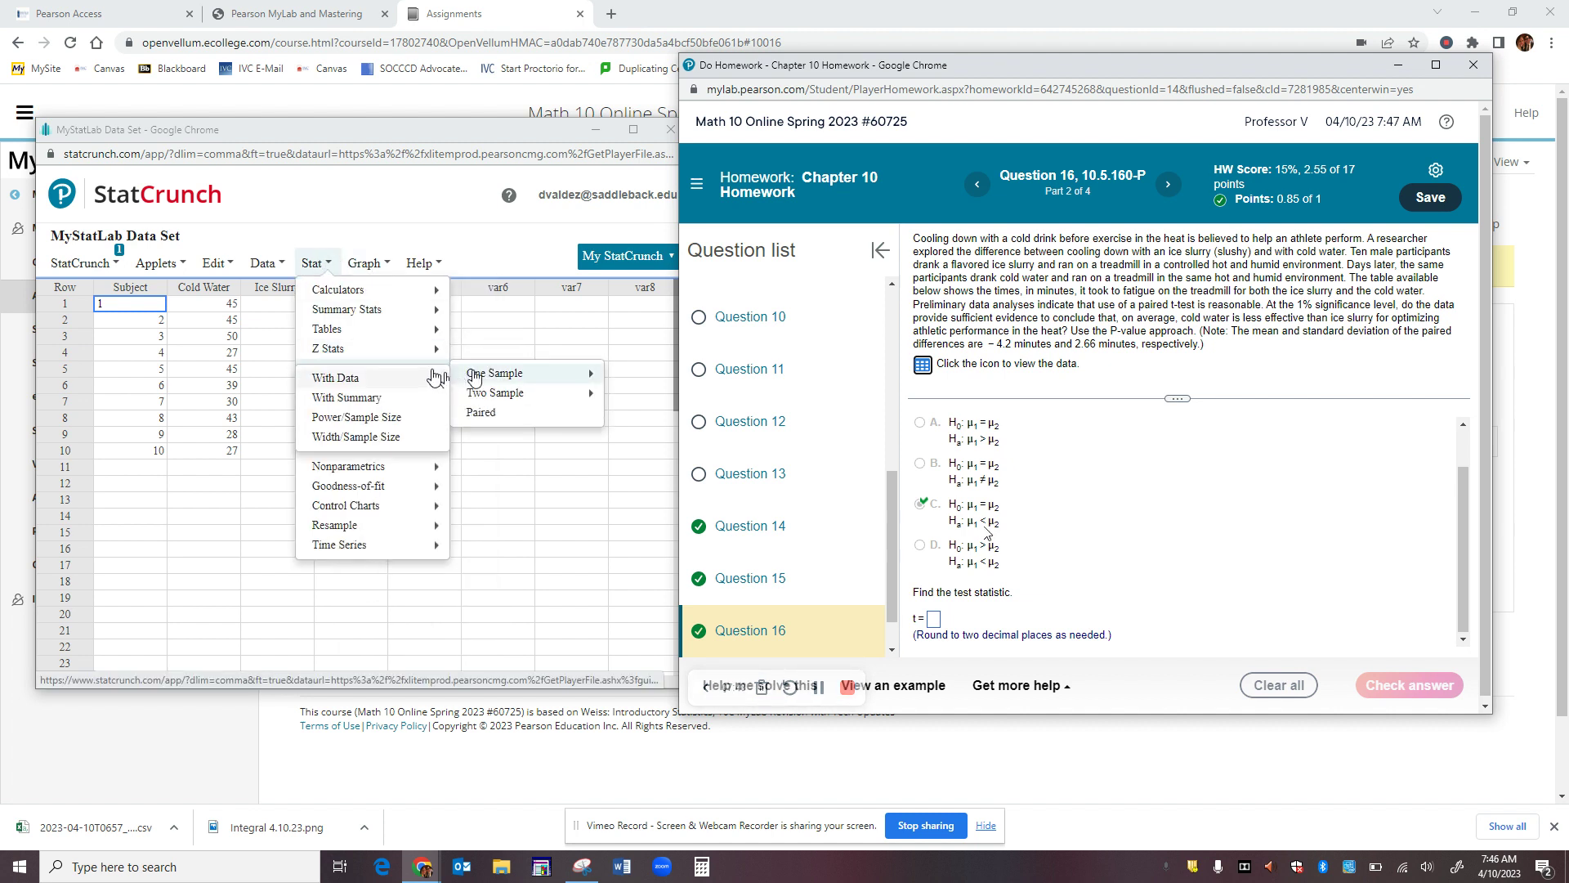
click(421, 378)
click(242, 288)
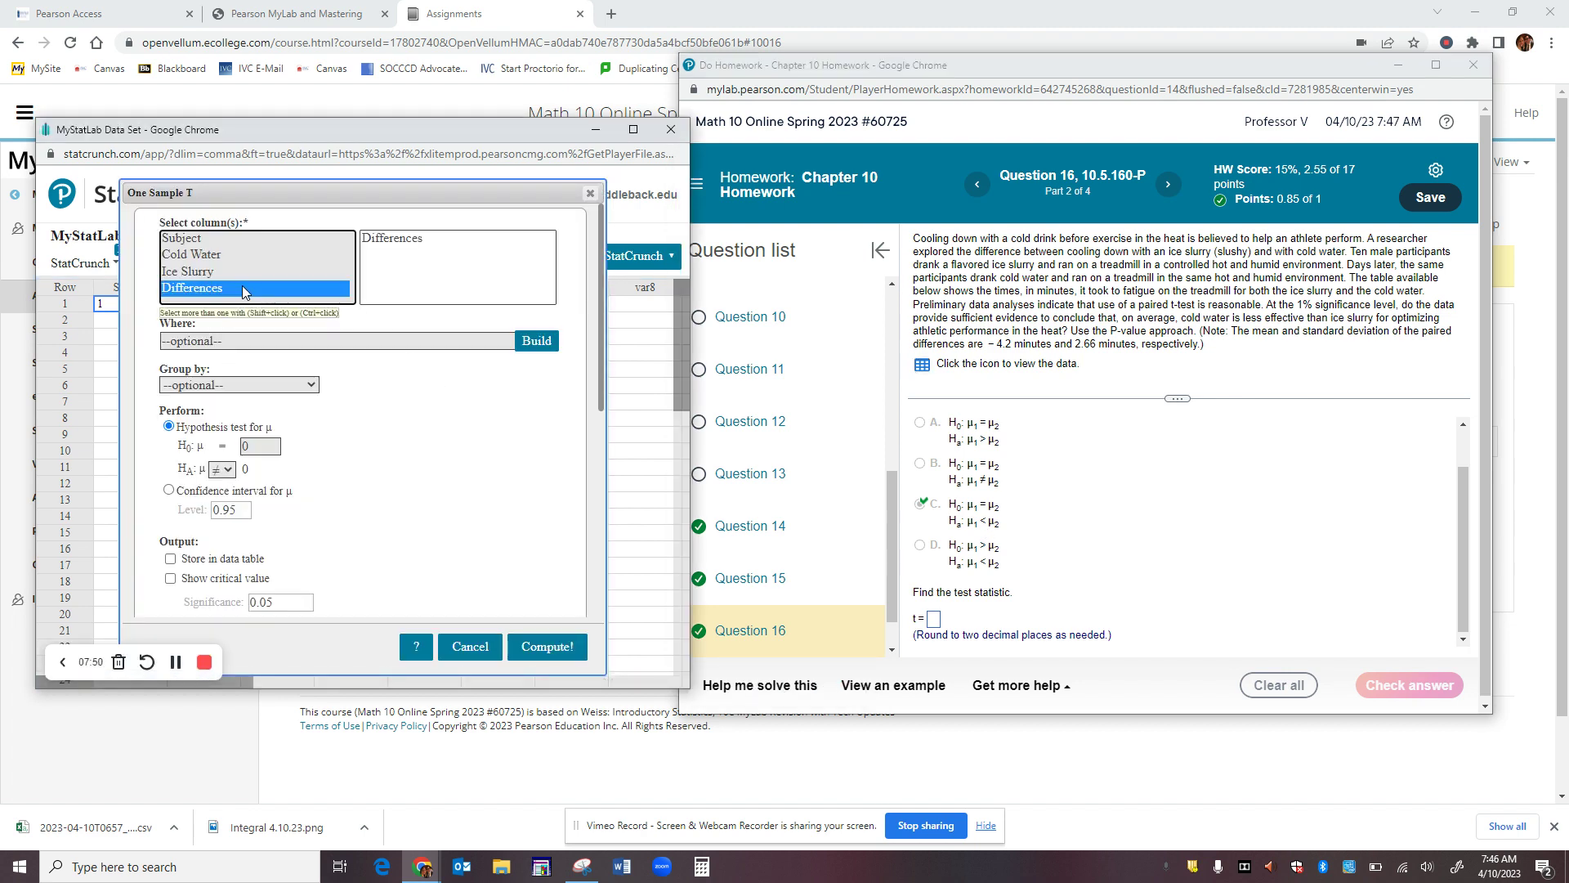
click(229, 470)
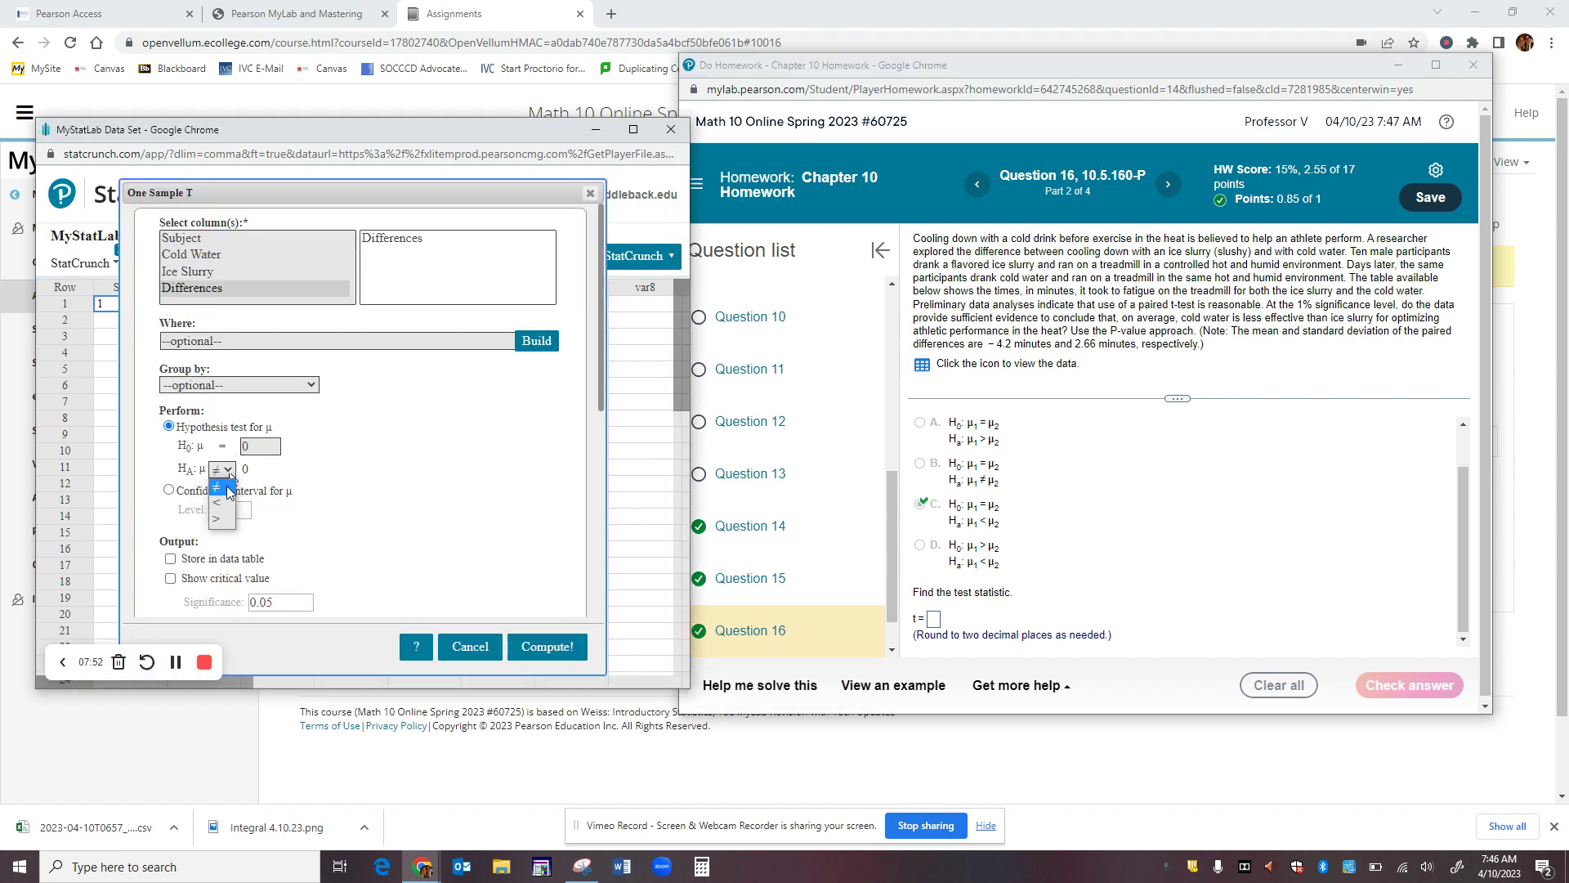
click(226, 502)
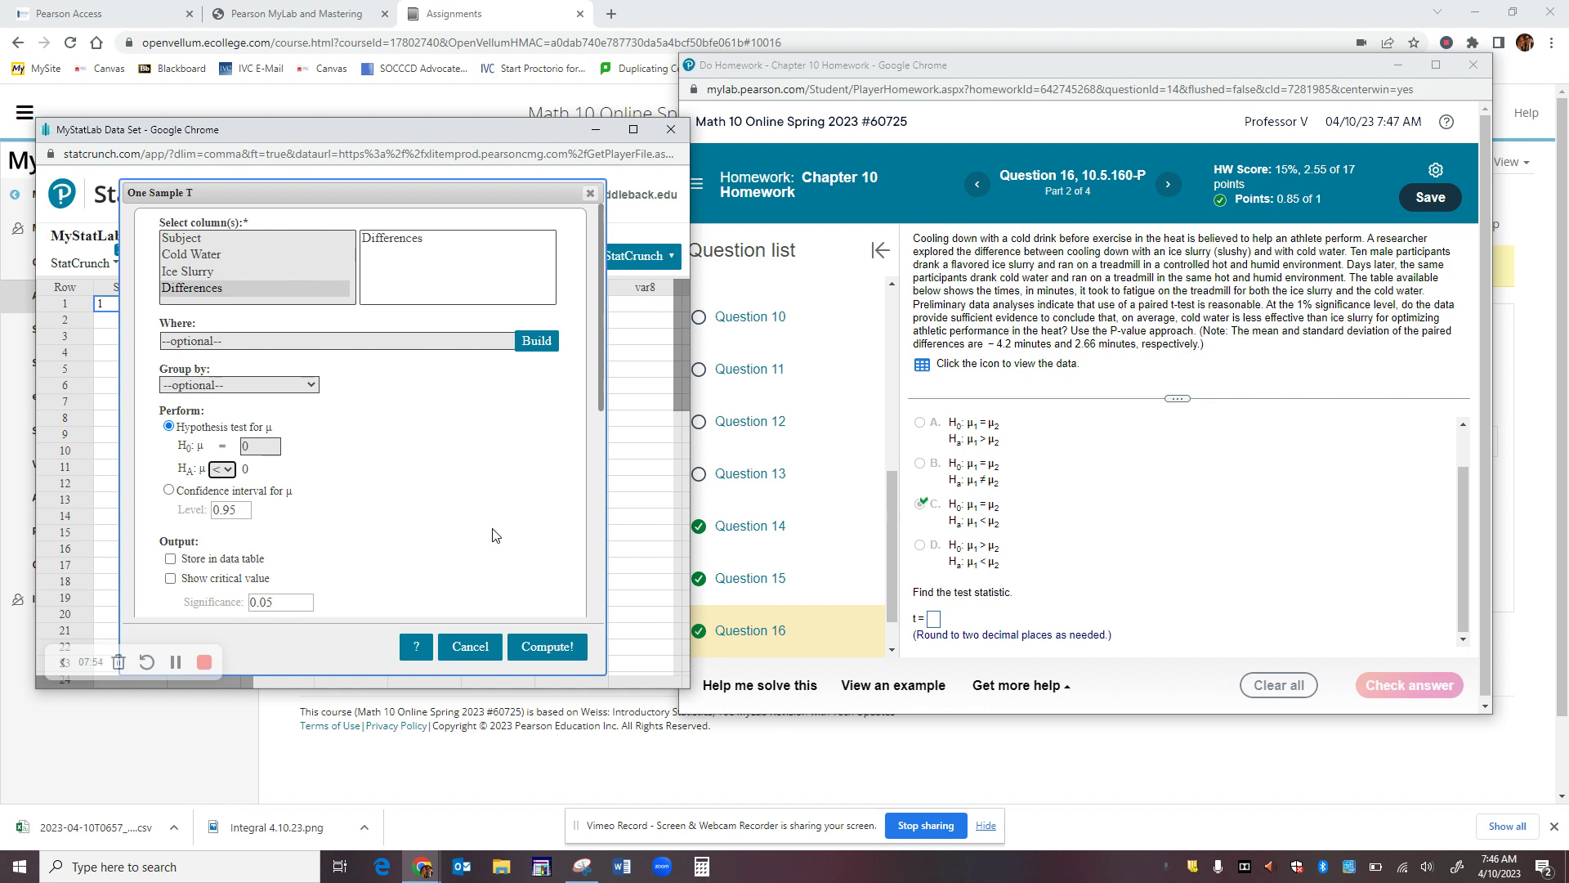
click(560, 649)
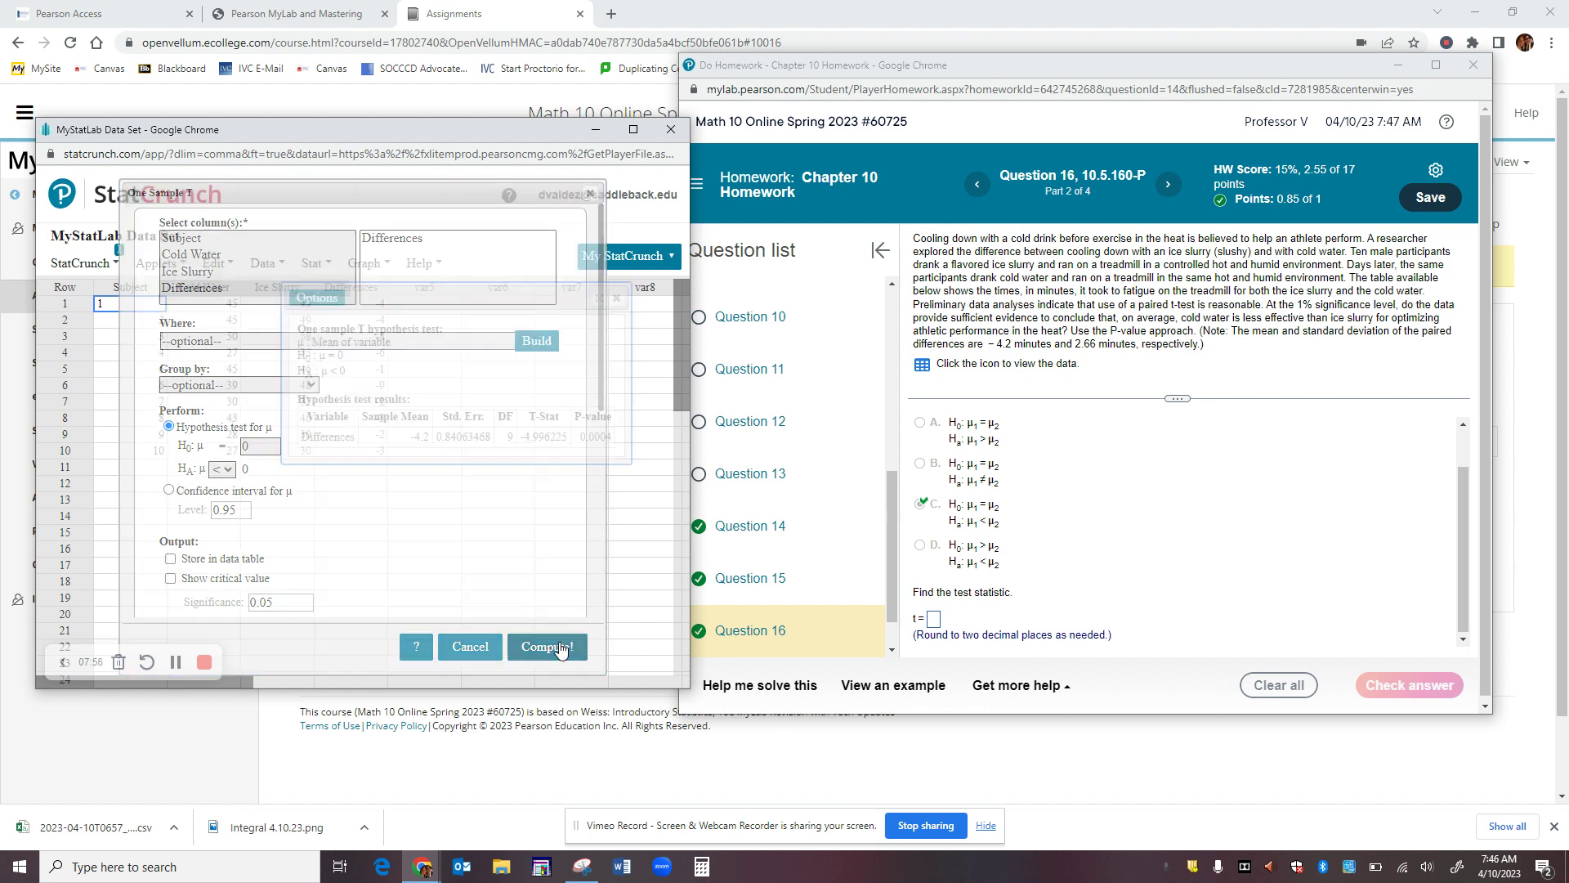
Submit -5.00 as the test statistic t for Question 16.
click(933, 619)
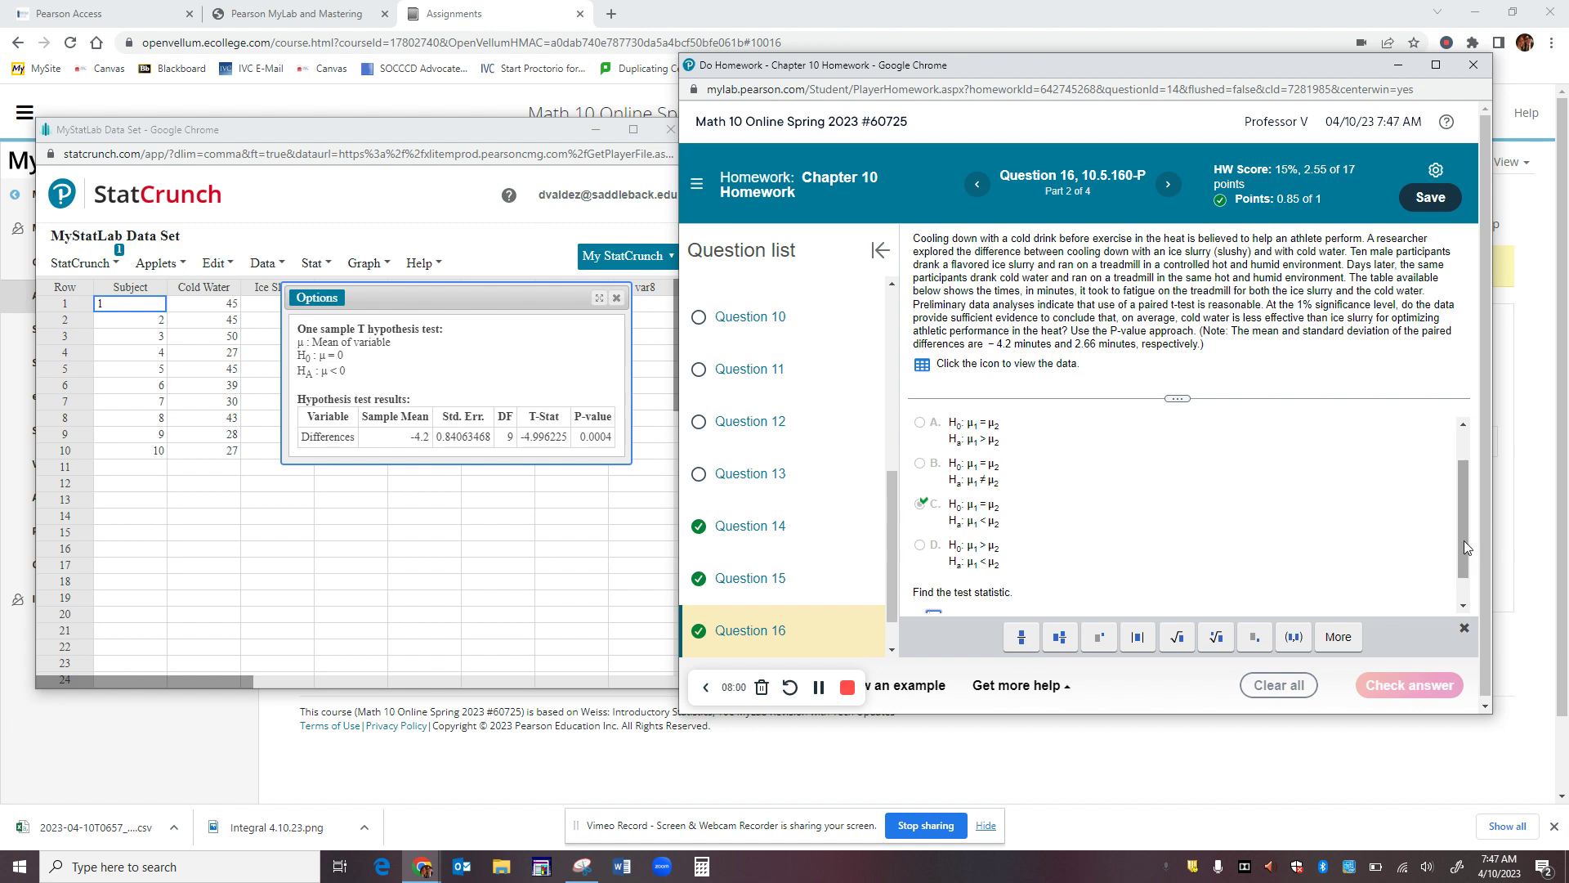
drag(1464, 541, 1464, 564)
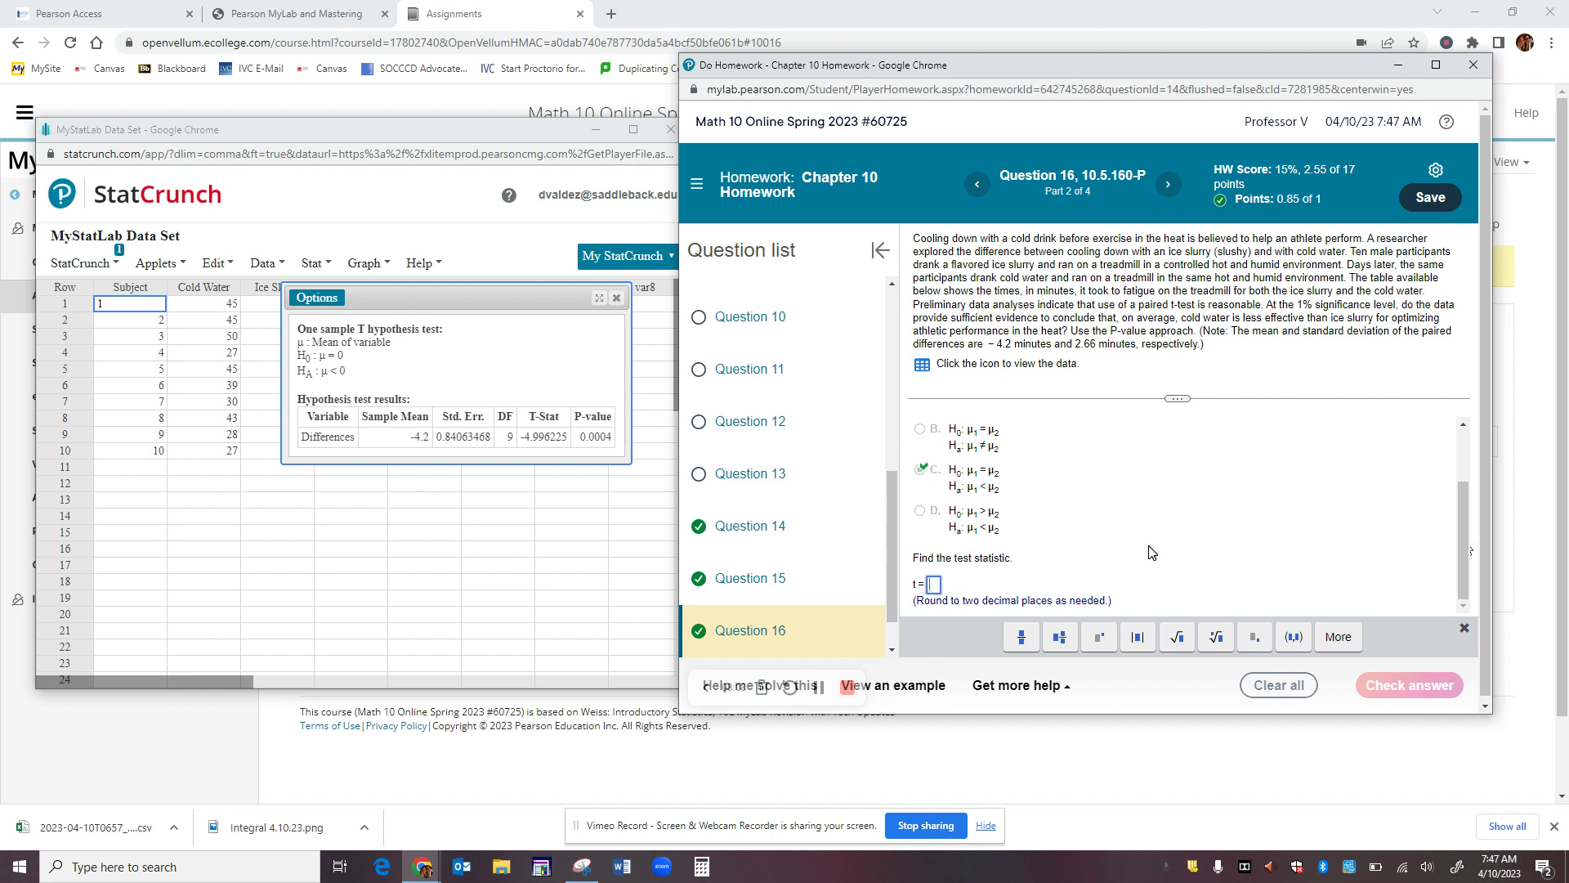
text(-5.00)
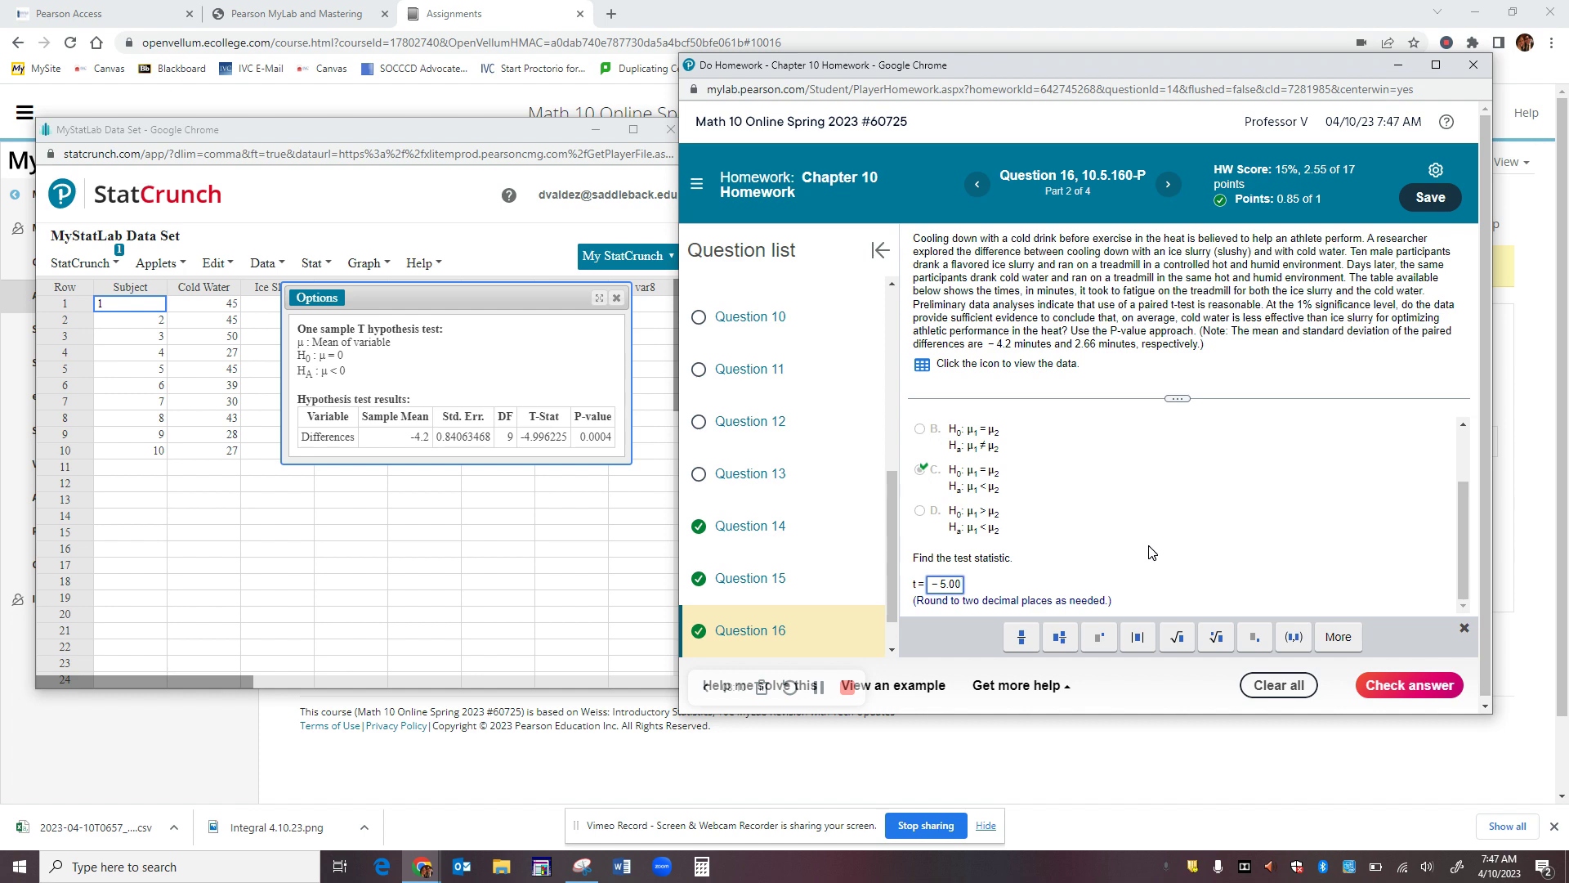
key(Return)
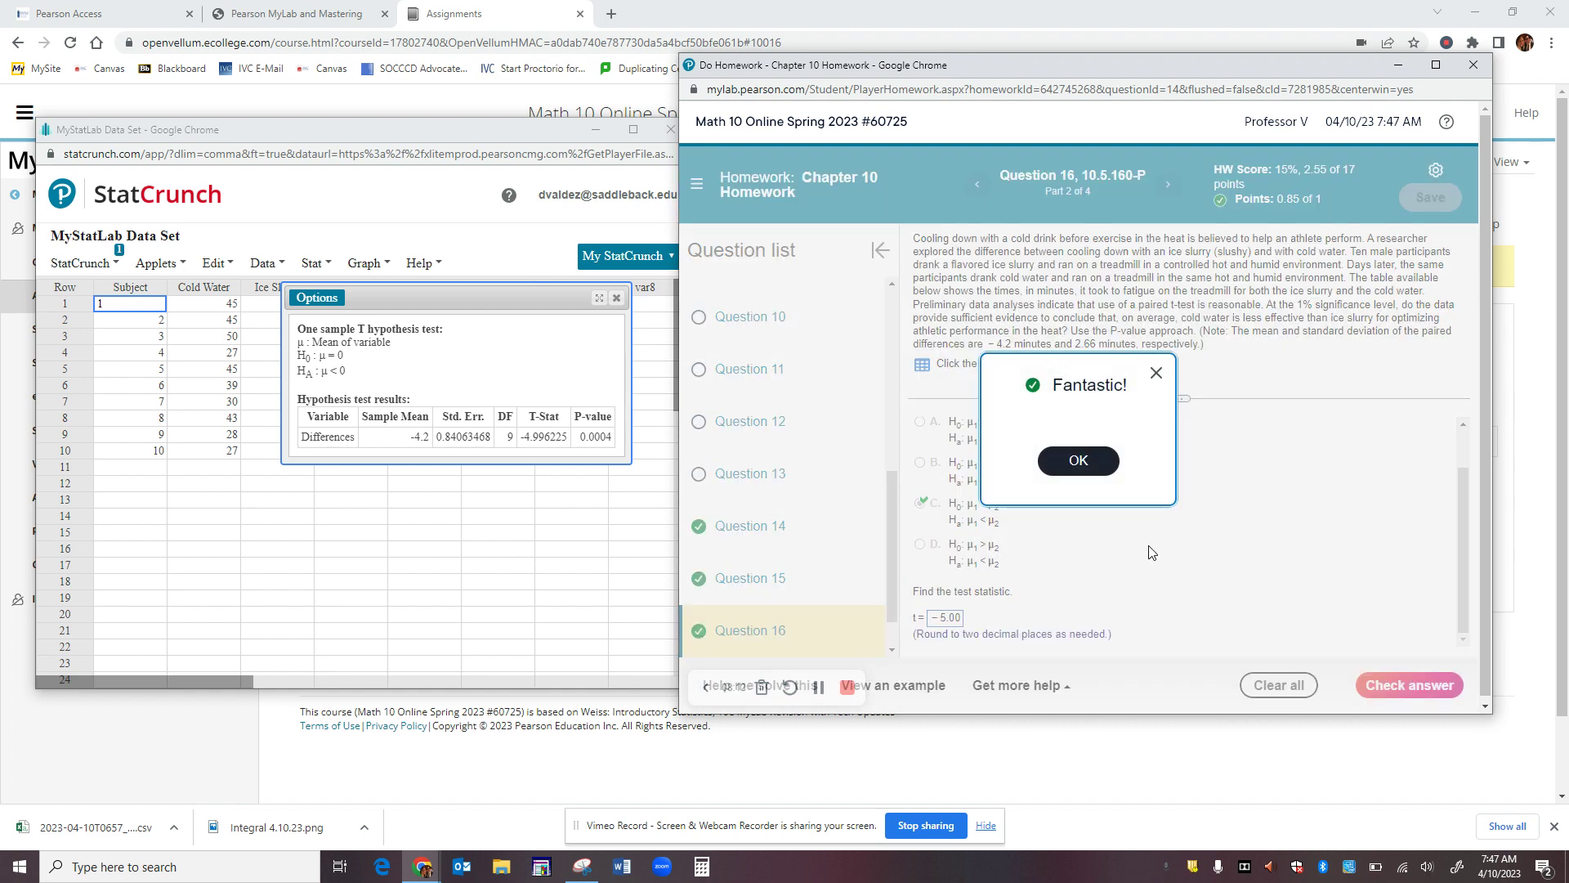
Continue to the P-value part of Question 16 and submit .000 as the P-value.
click(1086, 457)
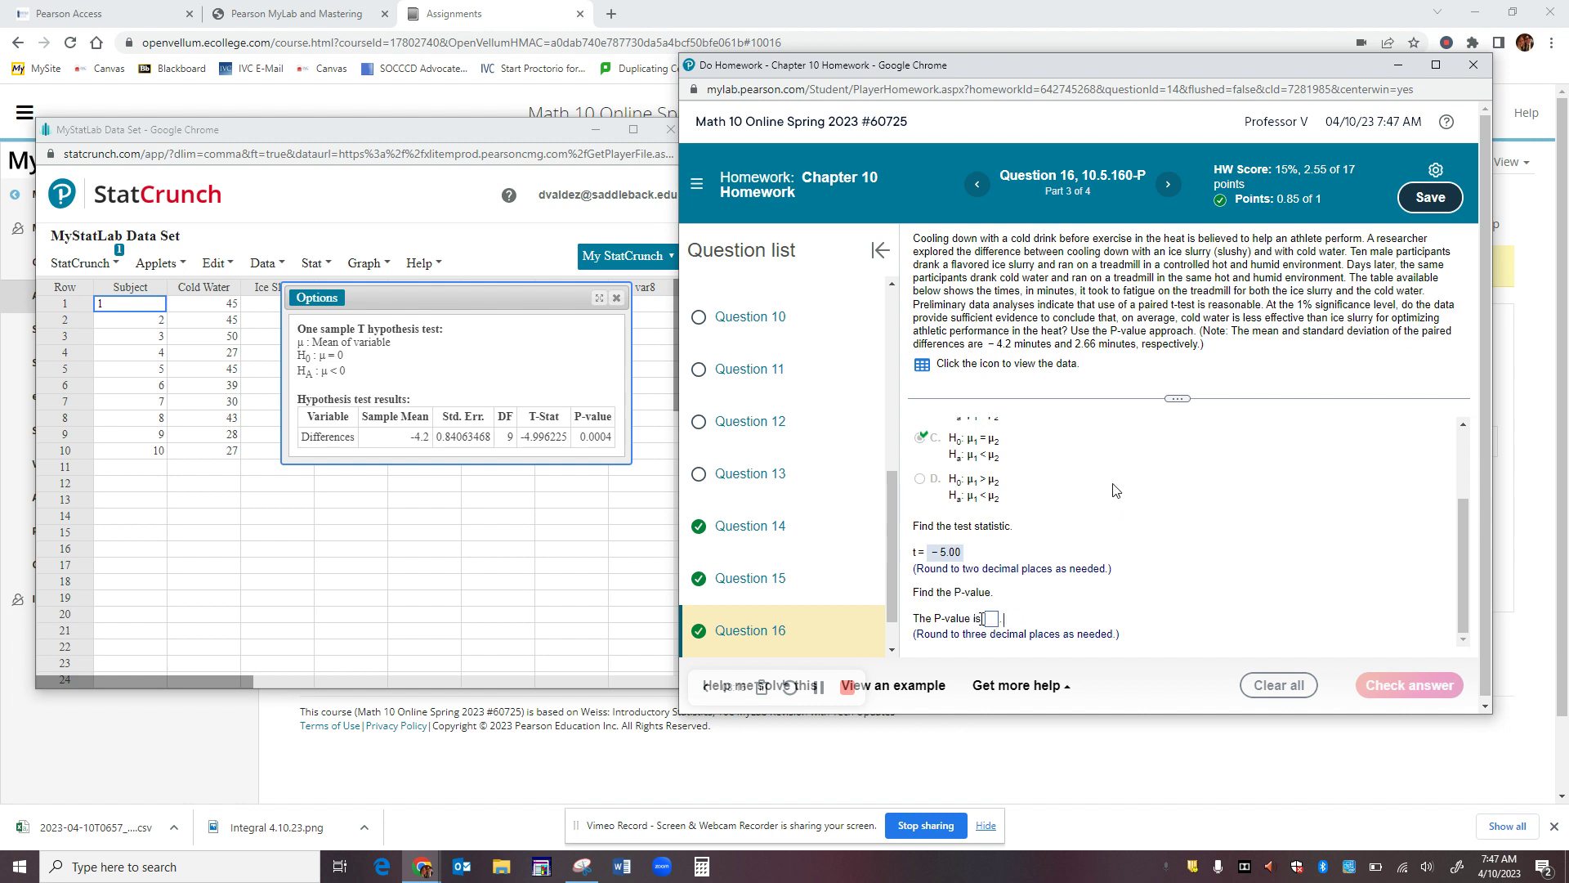
click(991, 619)
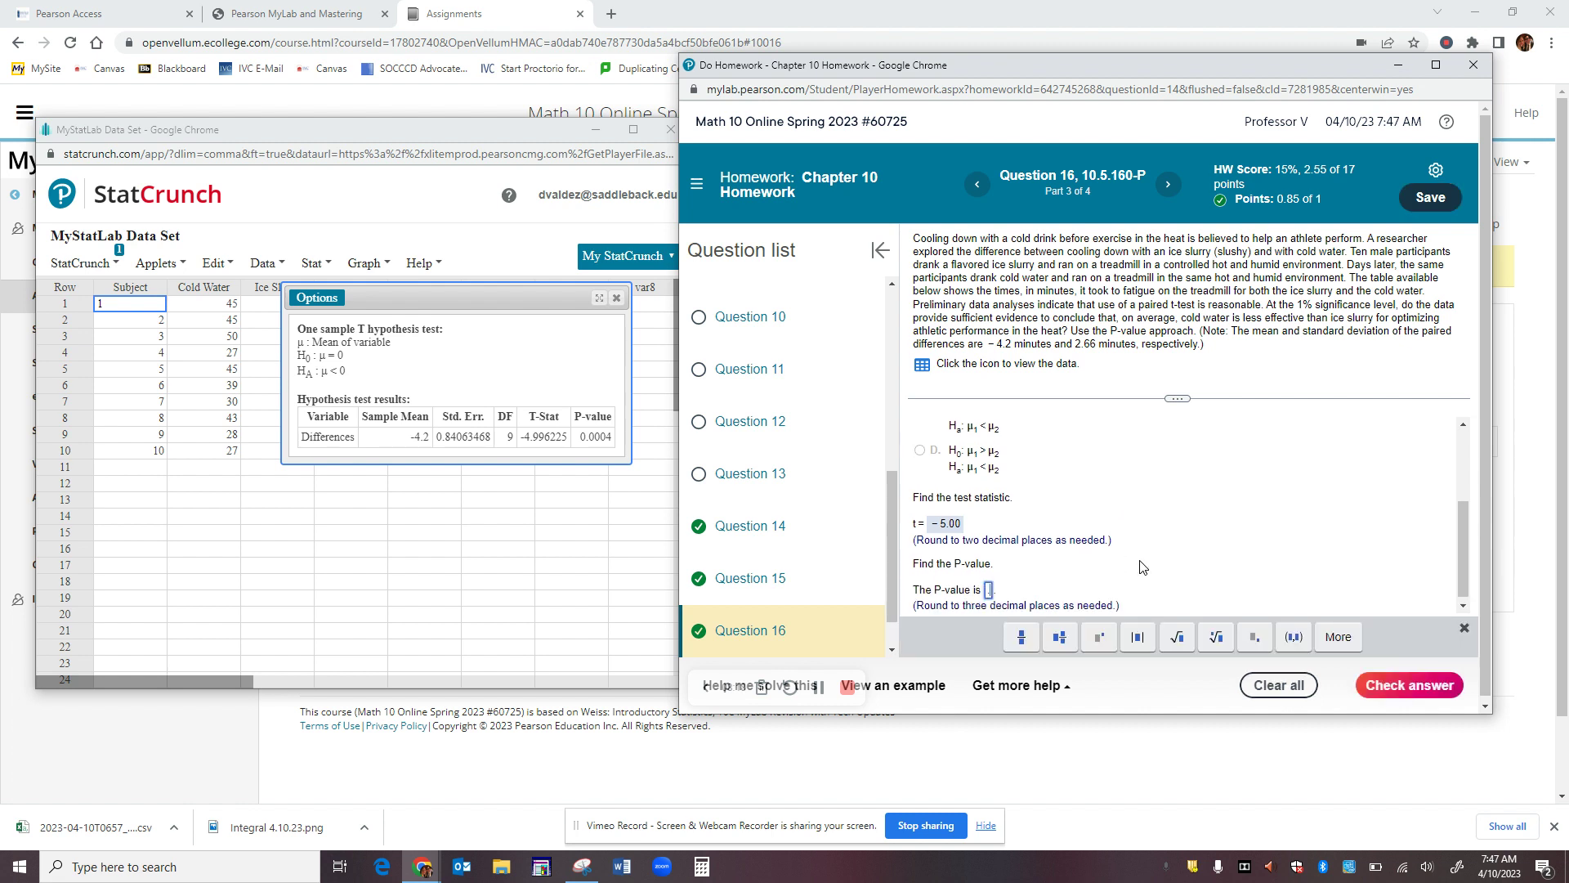
text(.000)
key(Return)
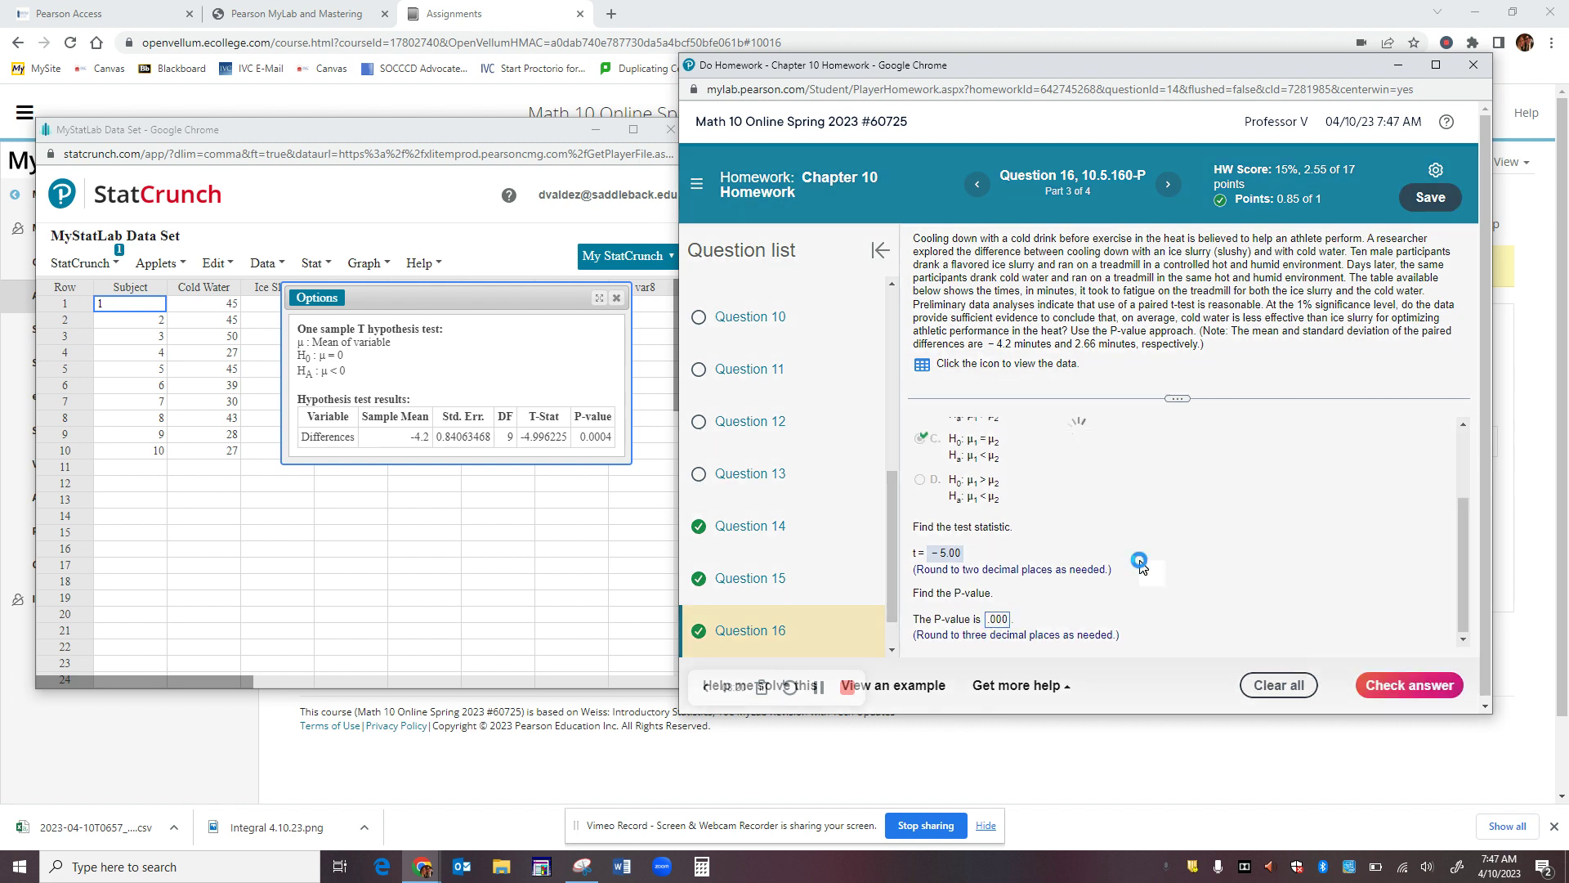
click(1118, 475)
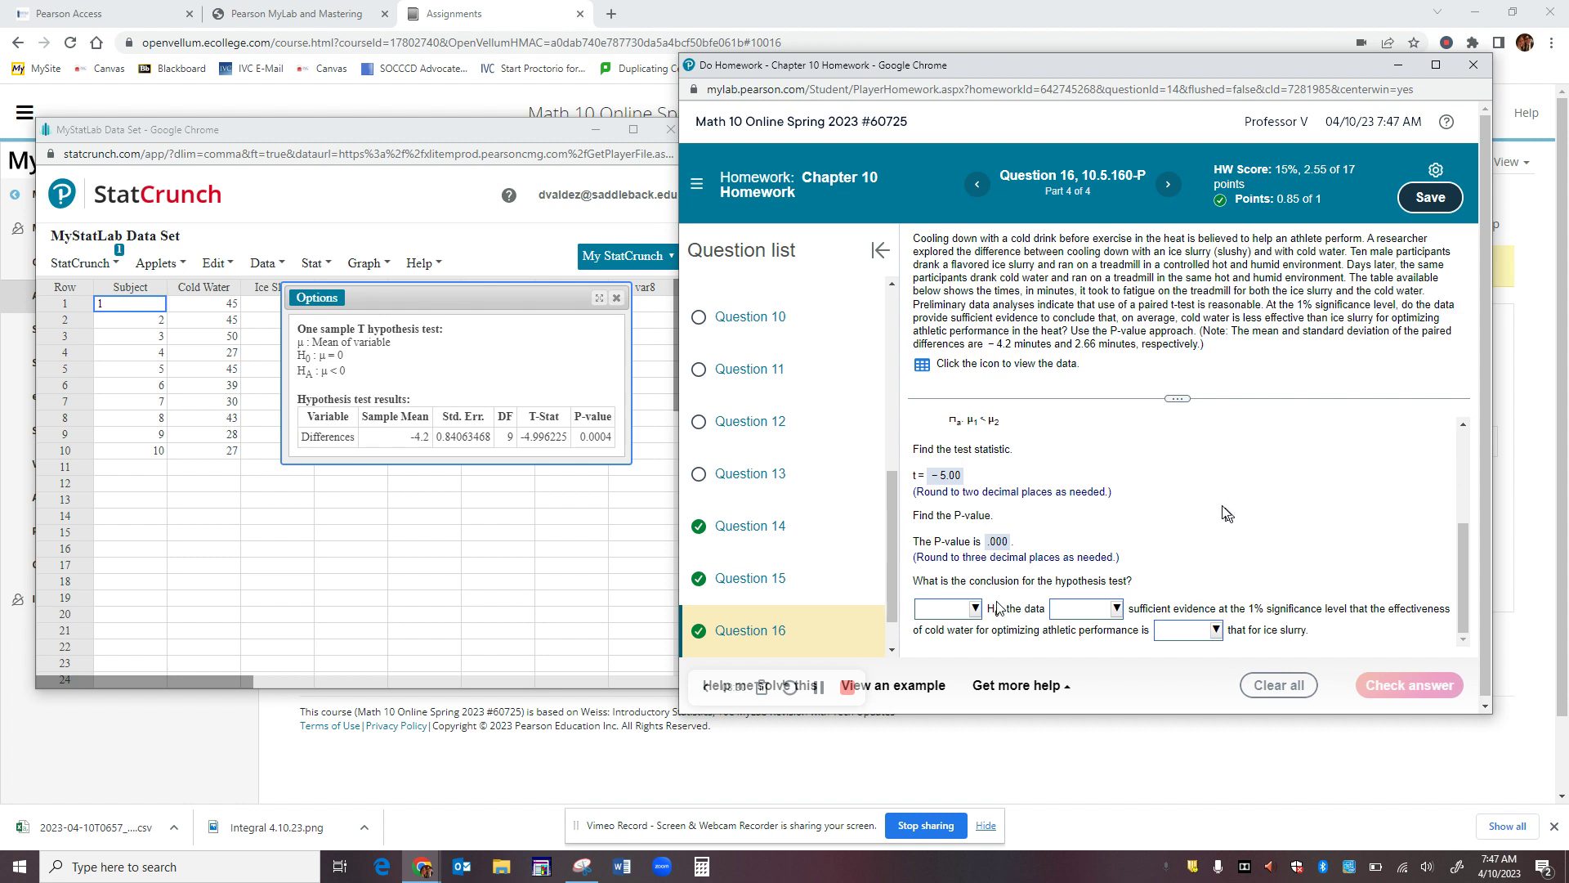
Complete the hypothesis test conclusion with "Reject", "provide" and "less than", and submit it for checking.
click(975, 608)
click(971, 573)
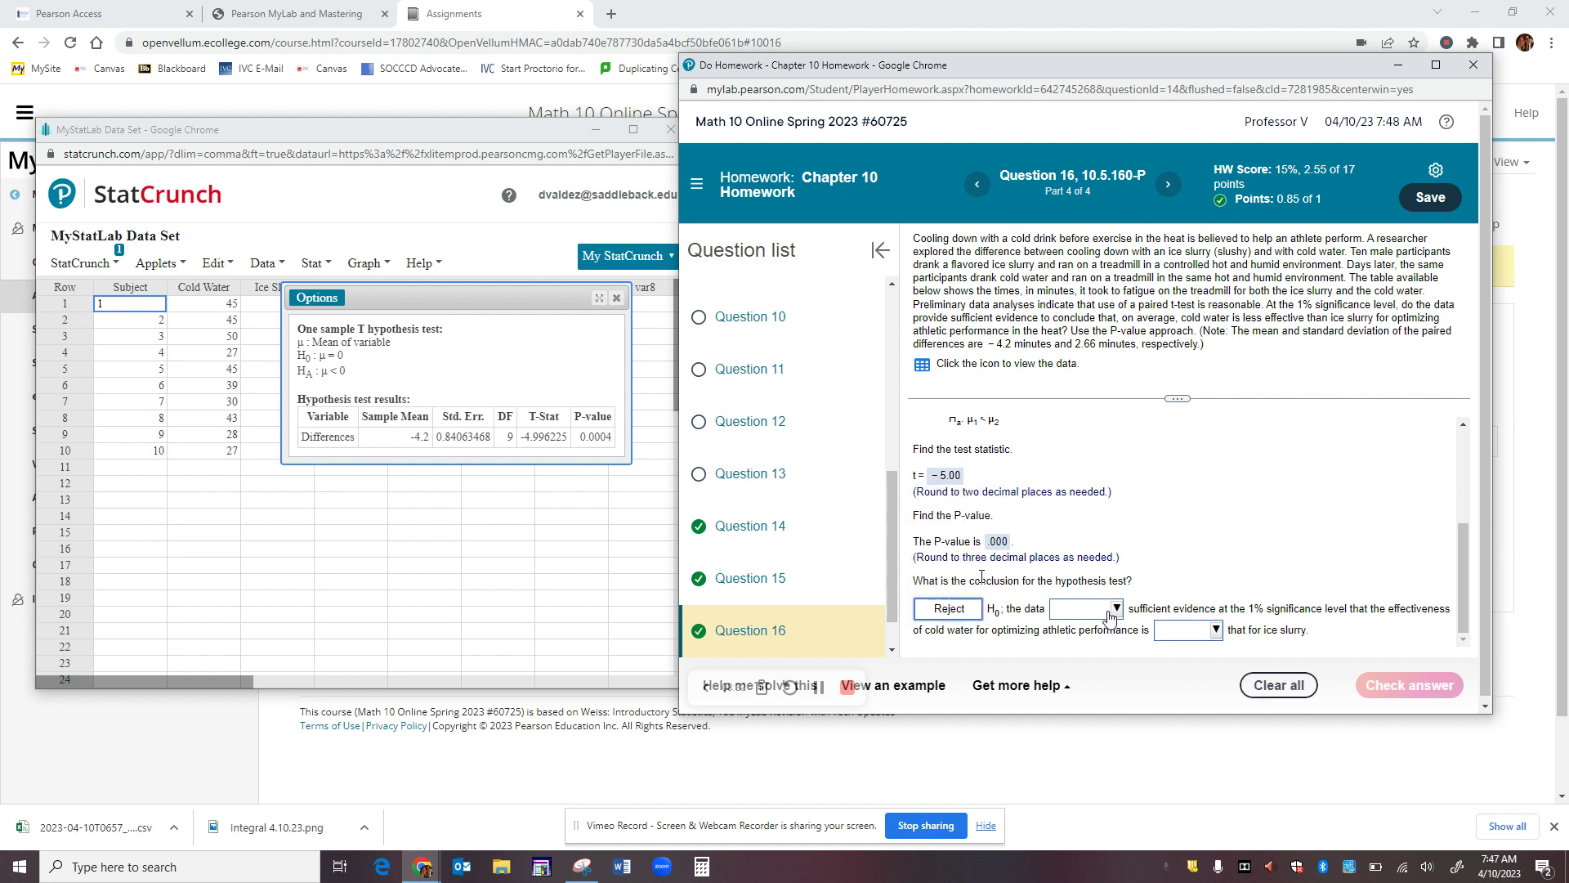
click(1116, 609)
click(1106, 577)
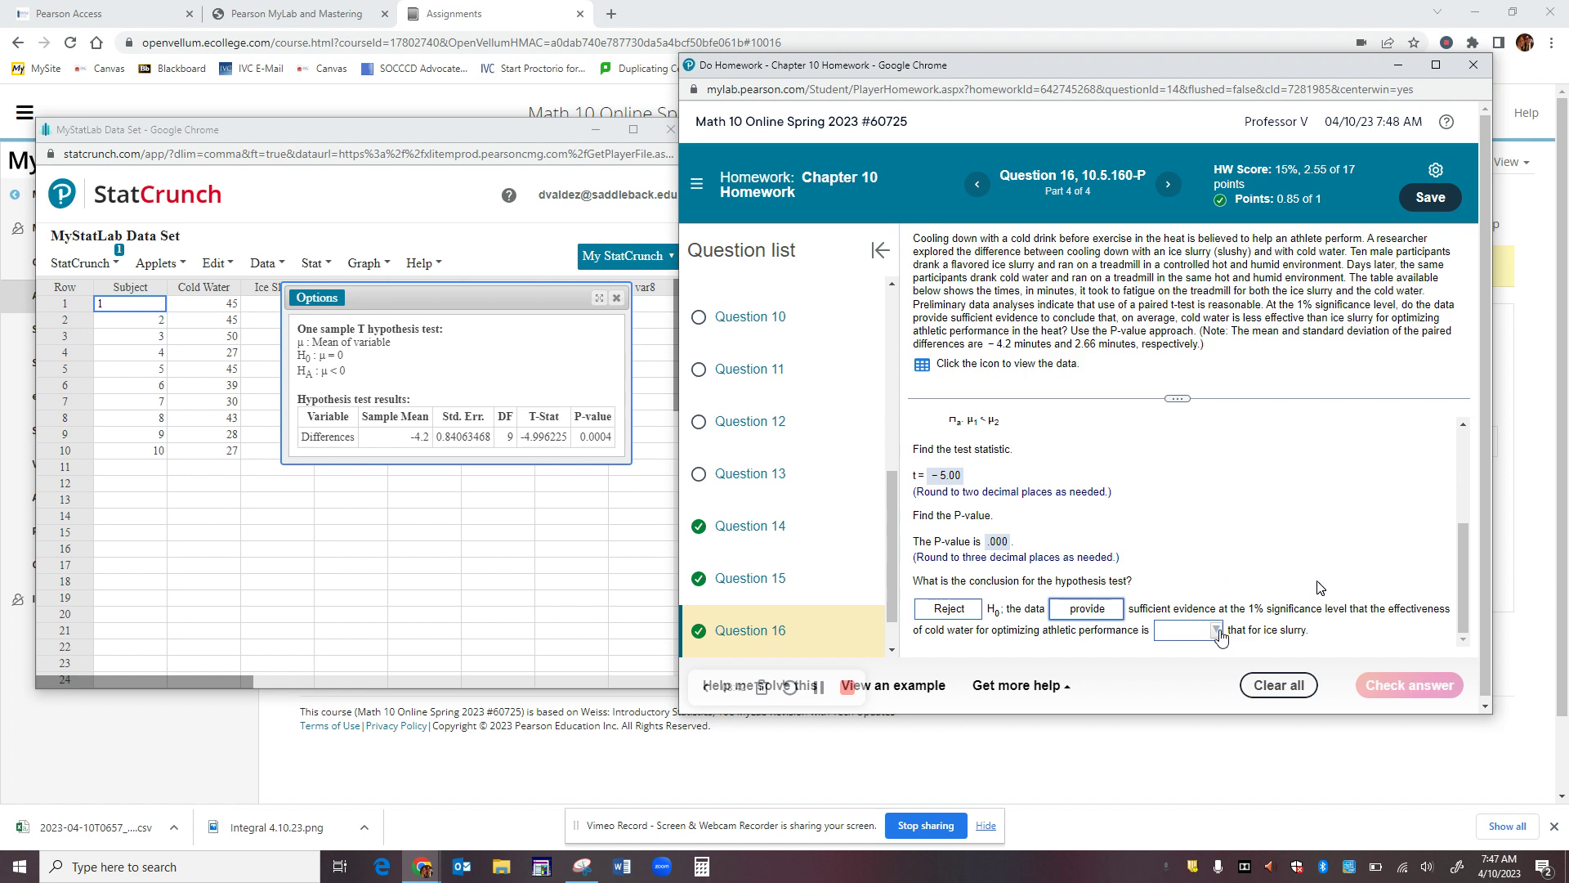
click(1218, 631)
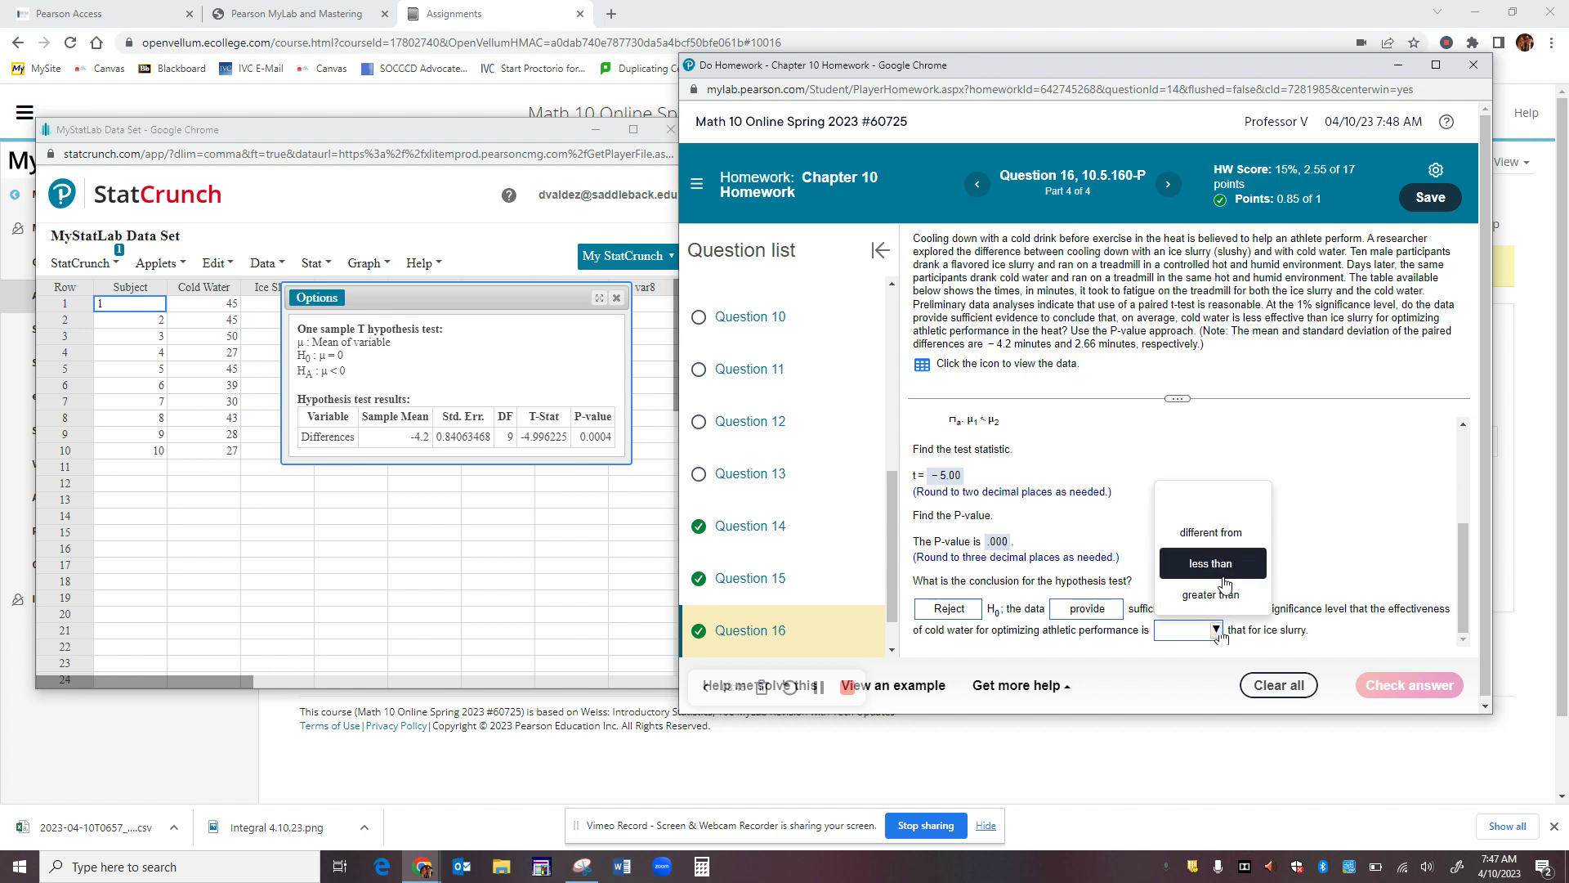
right_click(1223, 582)
click(1224, 582)
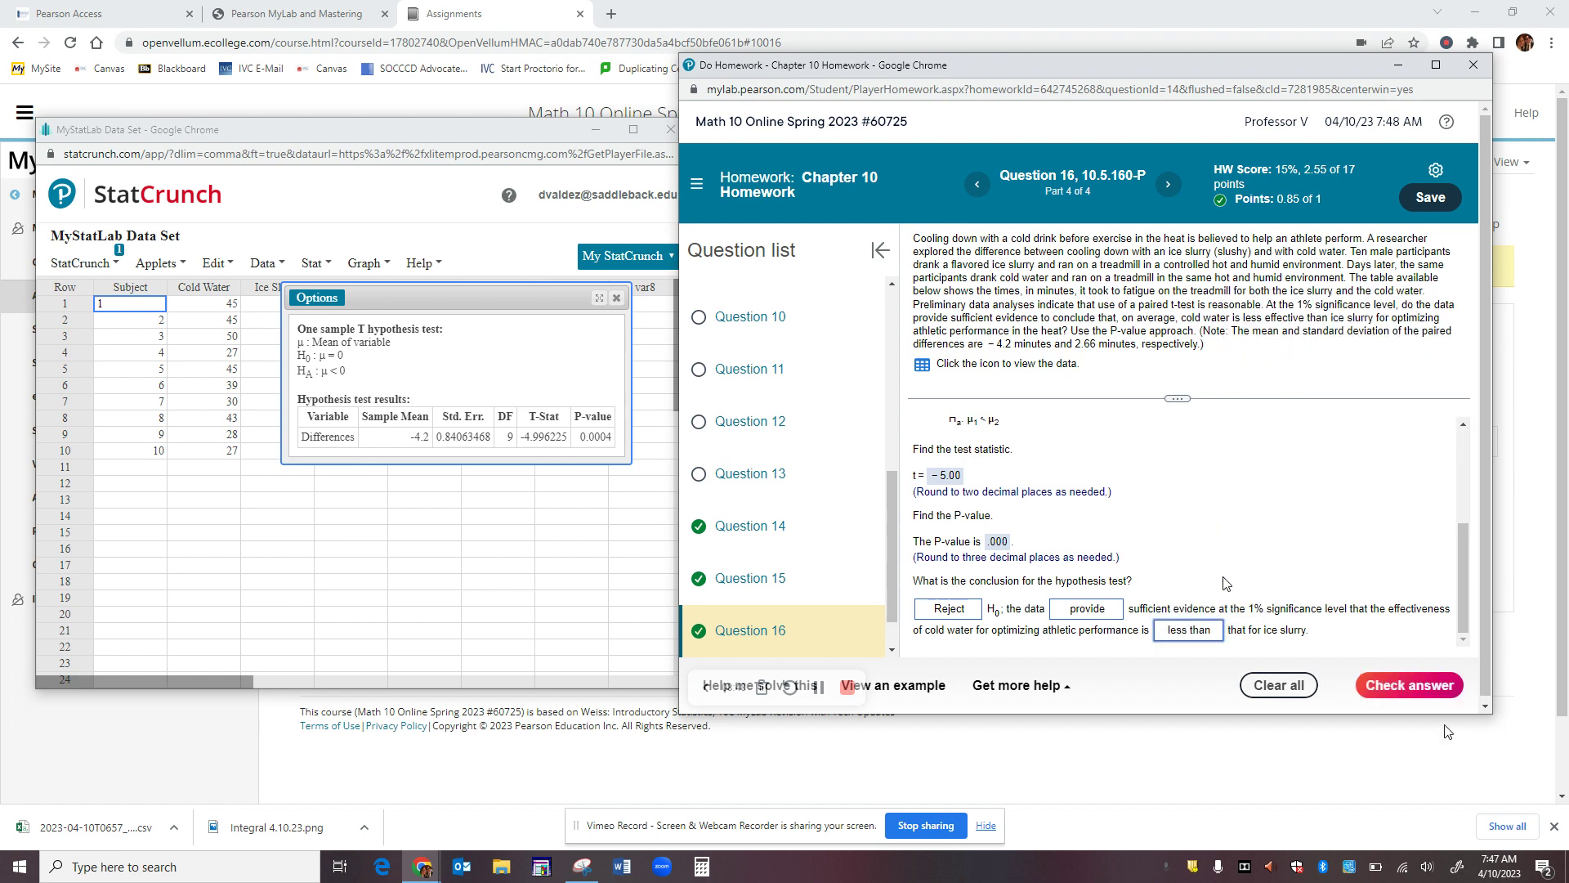
click(1432, 694)
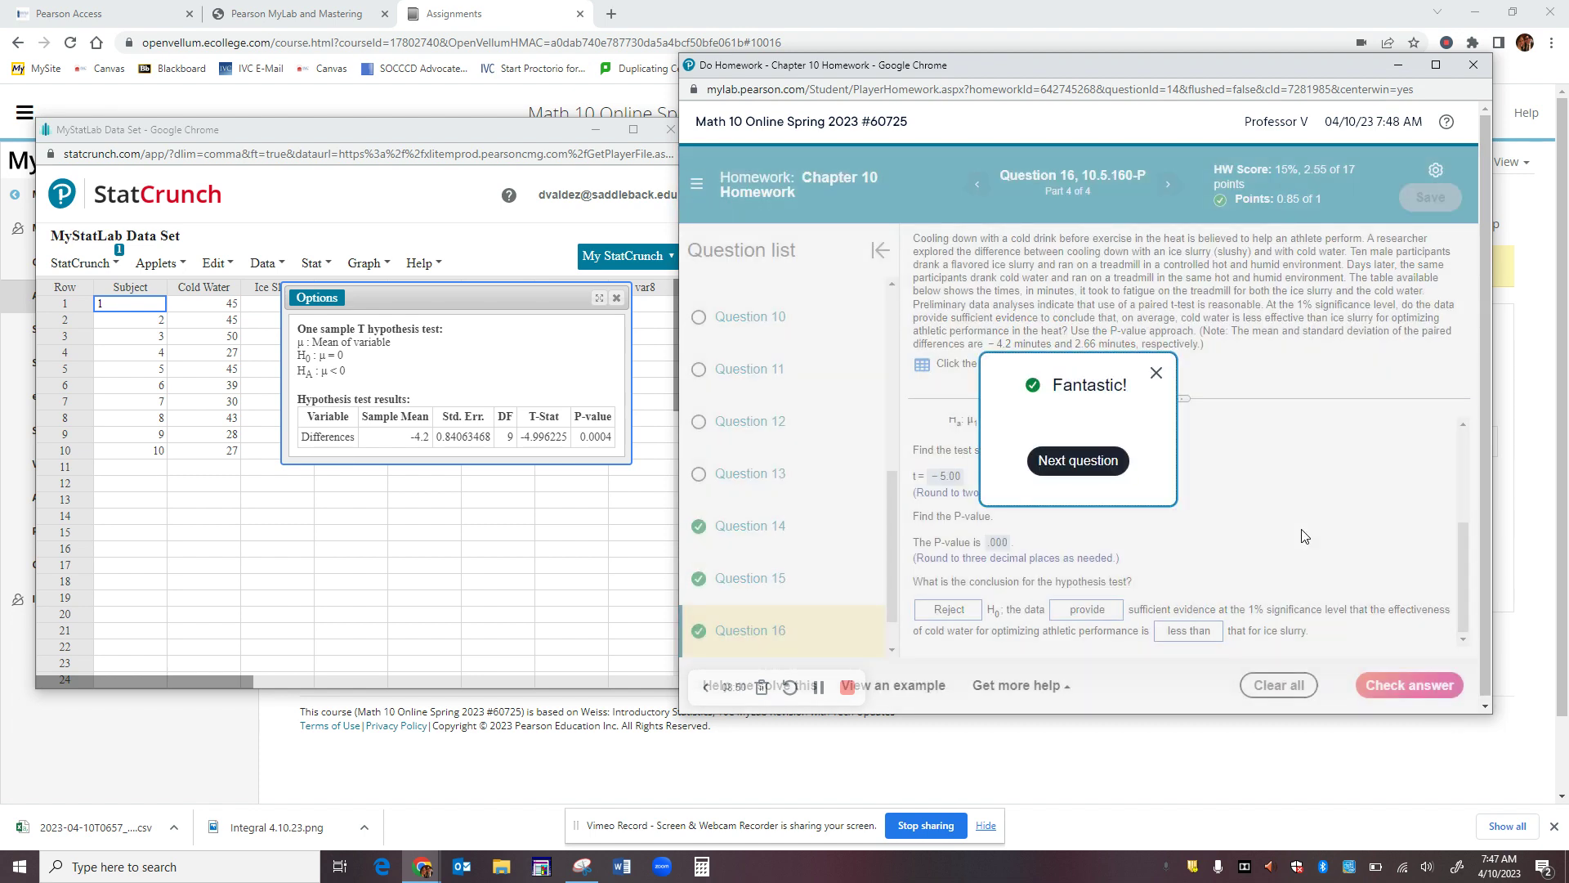